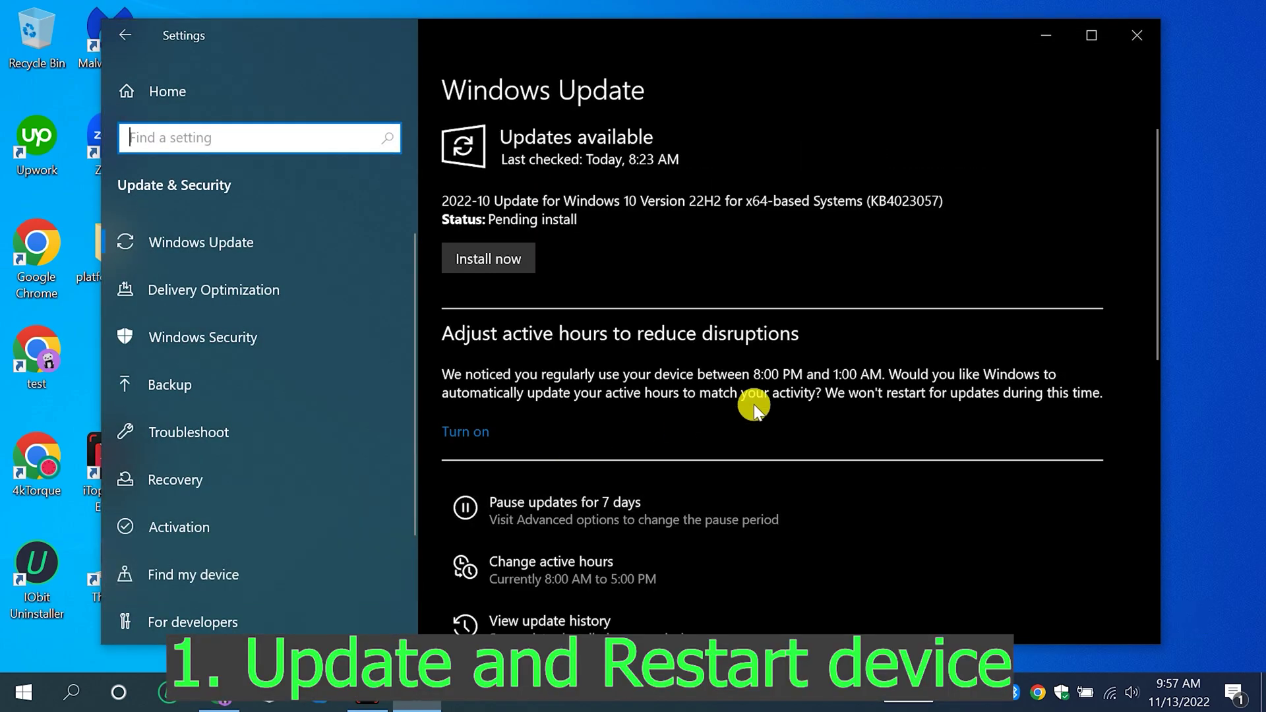
Install the pending Windows update KB4023057 from Windows Update.
{"action": "scroll", "coordinate": [765, 409], "scroll_direction": "down", "scroll_amount": 2}
{"action": "scroll", "coordinate": [751, 404], "scroll_direction": "up", "scroll_amount": 2}
{"action": "left_click", "coordinate": [518, 263]}
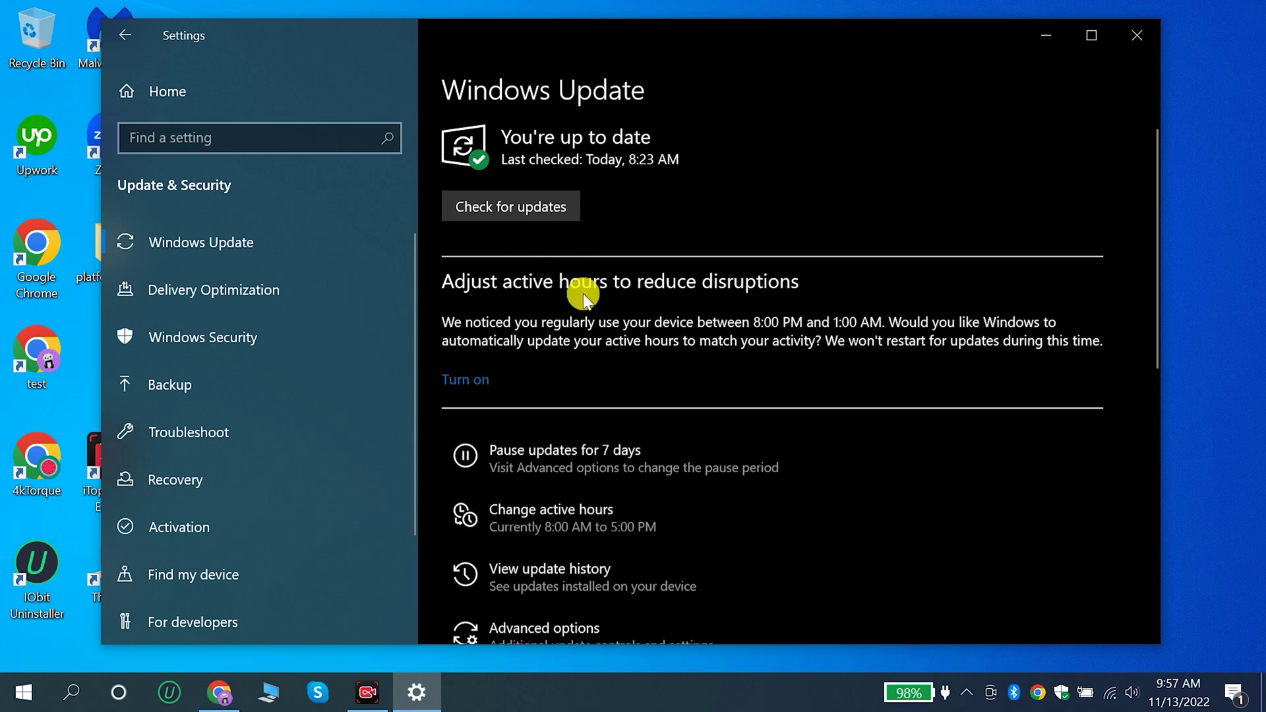
Close Settings and bring up the Start menu's power options.
{"action": "left_click", "coordinate": [1144, 35]}
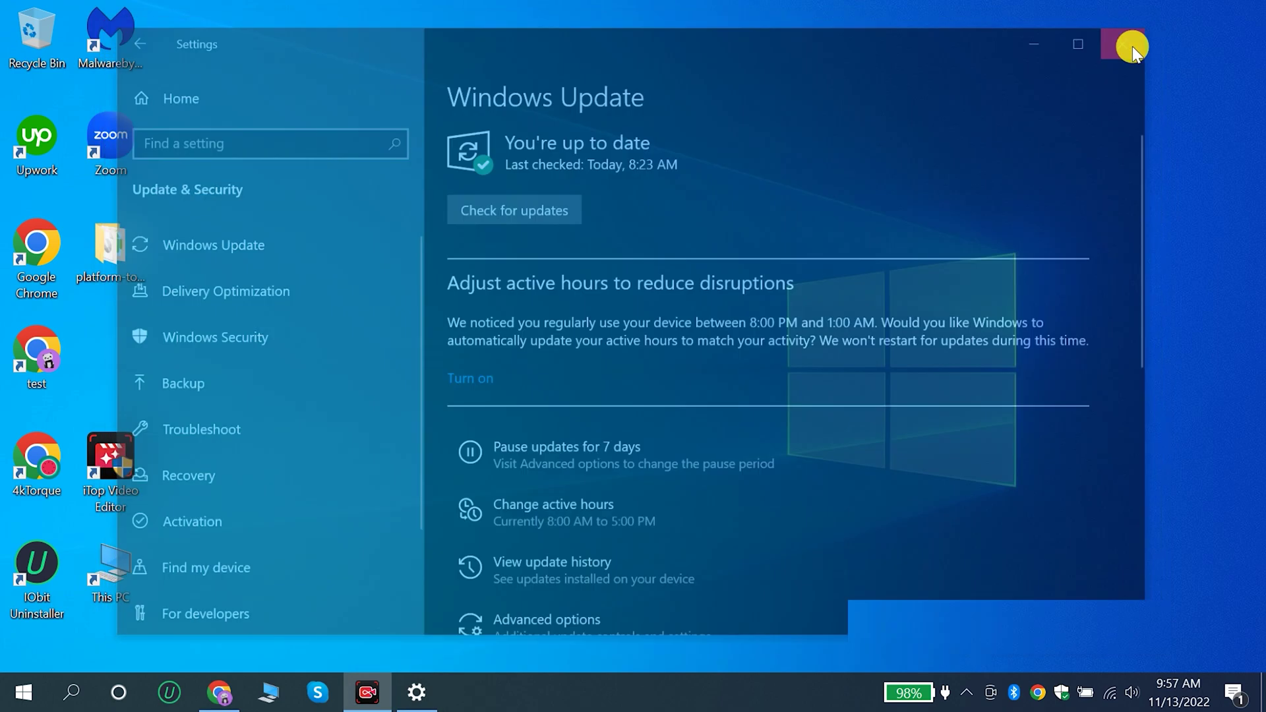
{"action": "left_click", "coordinate": [24, 692]}
{"action": "left_click", "coordinate": [20, 652]}
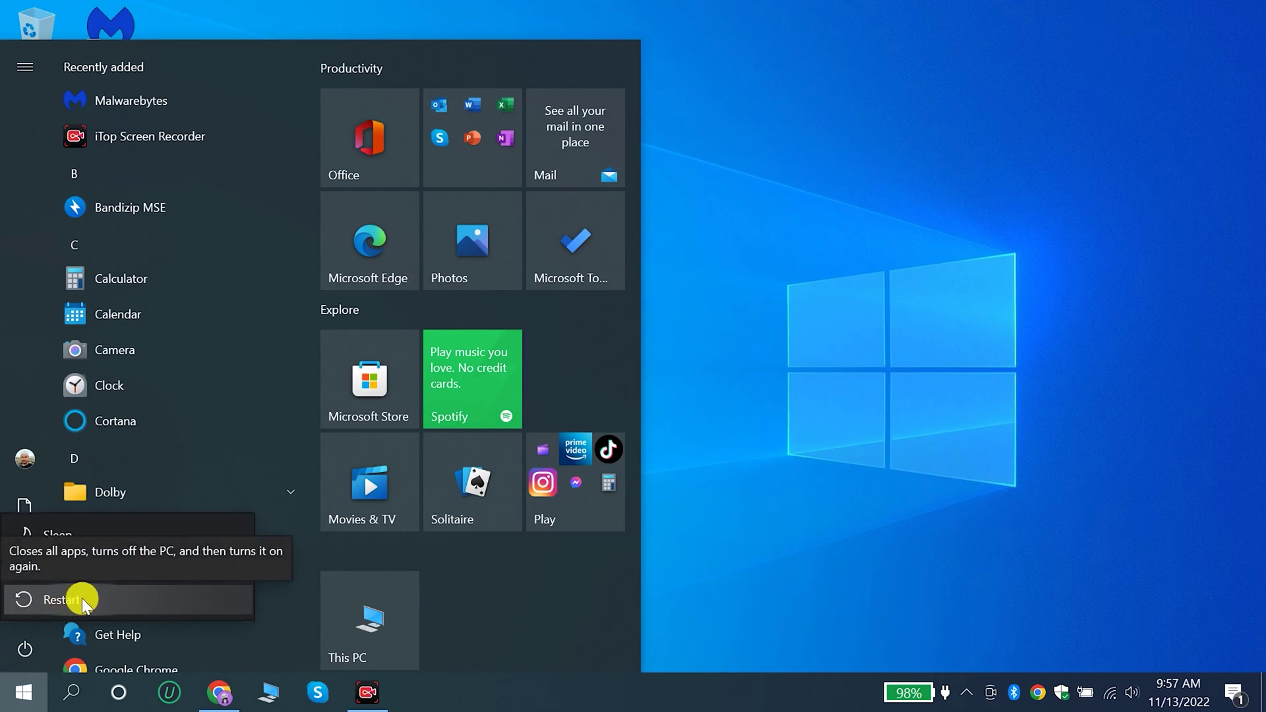
Restart the PC, then go to Settings > Apps > Startup.
{"action": "left_click", "coordinate": [61, 600]}
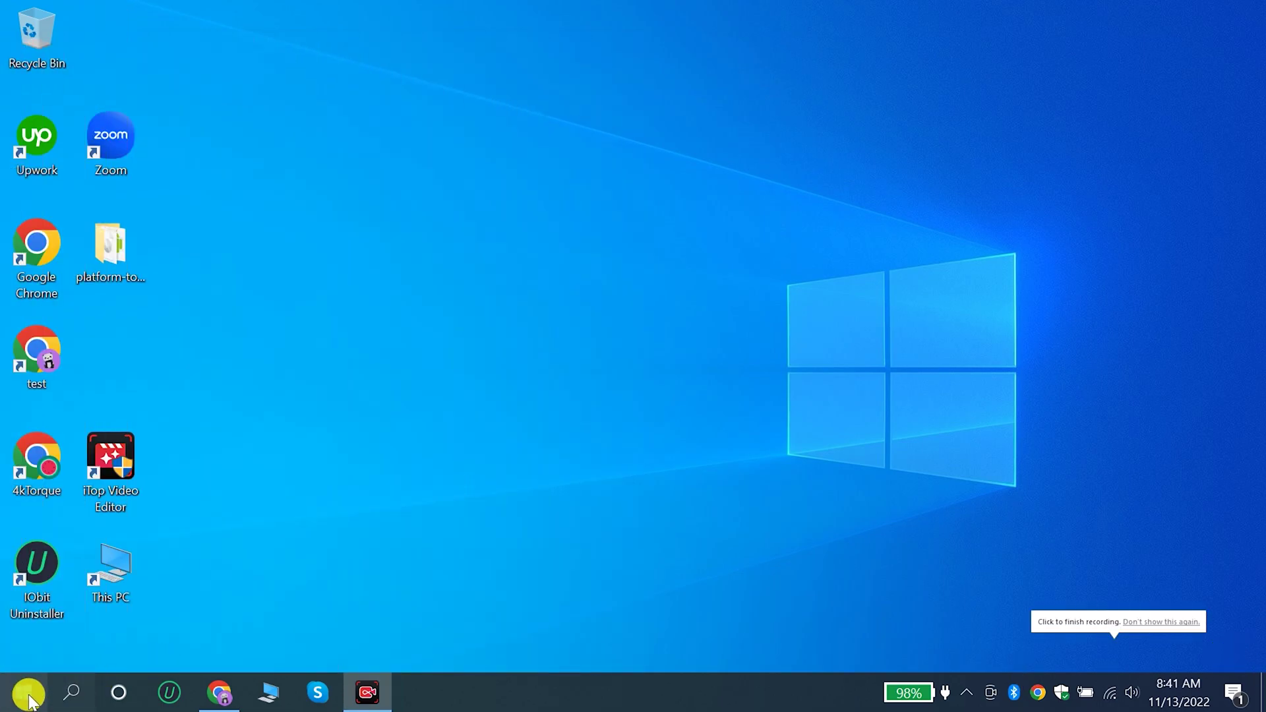
{"action": "left_click", "coordinate": [16, 680]}
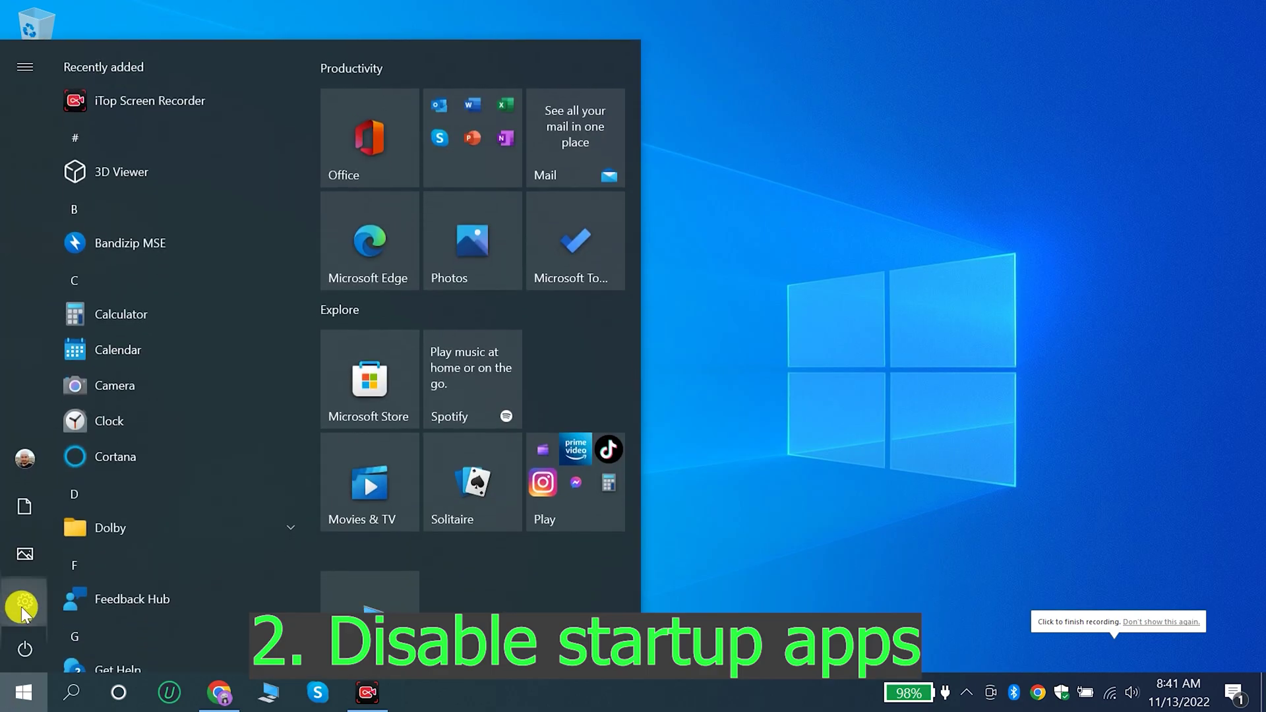
{"action": "left_click", "coordinate": [19, 601]}
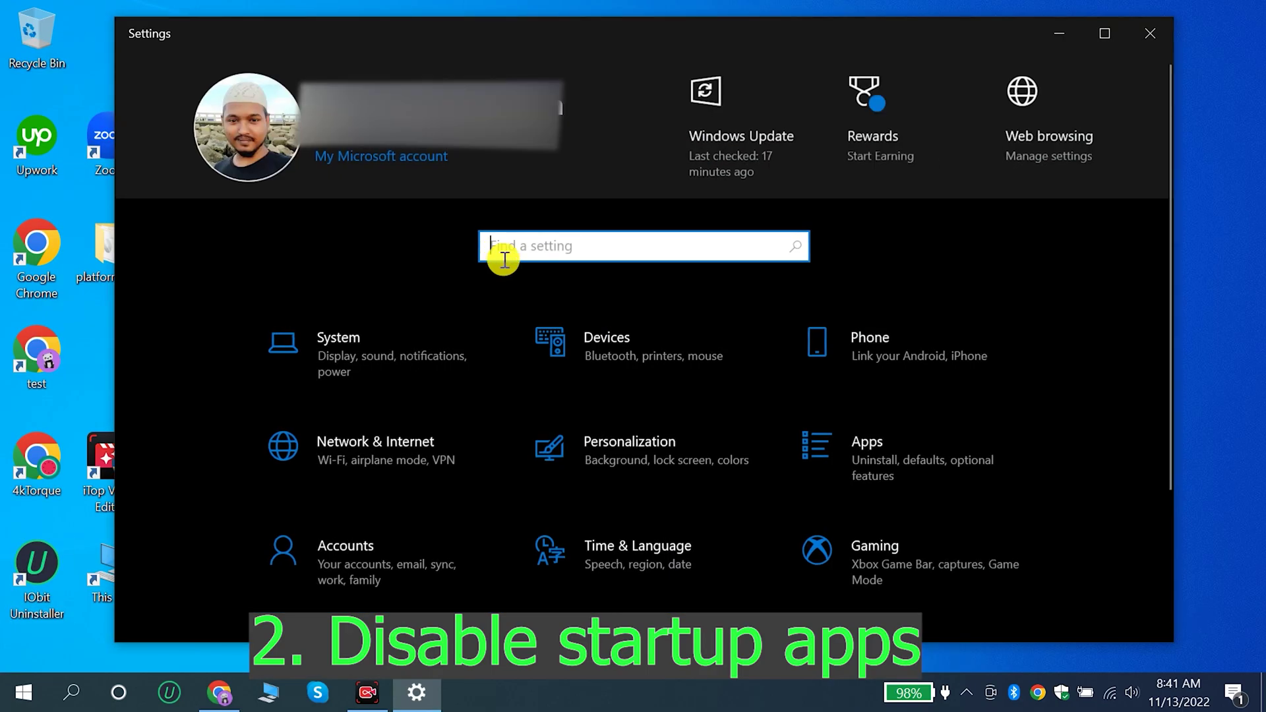
{"action": "left_click", "coordinate": [923, 462]}
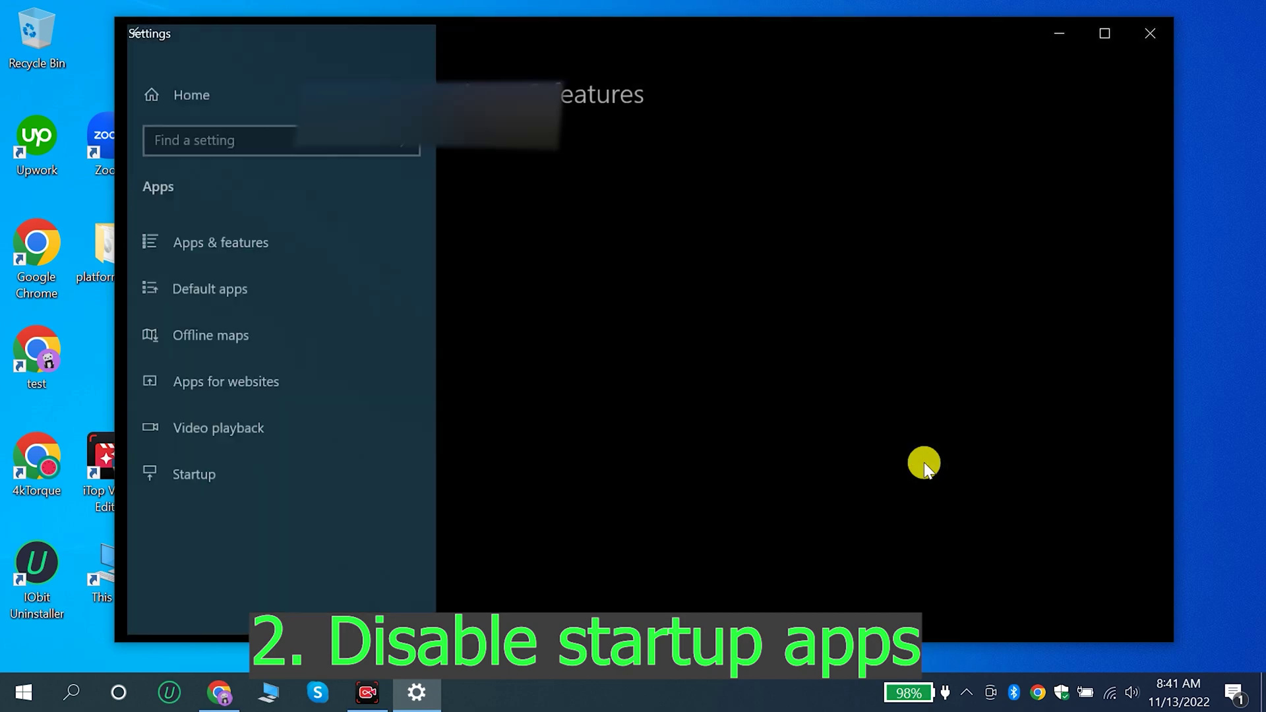
{"action": "scroll", "coordinate": [773, 446], "scroll_direction": "down", "scroll_amount": 5}
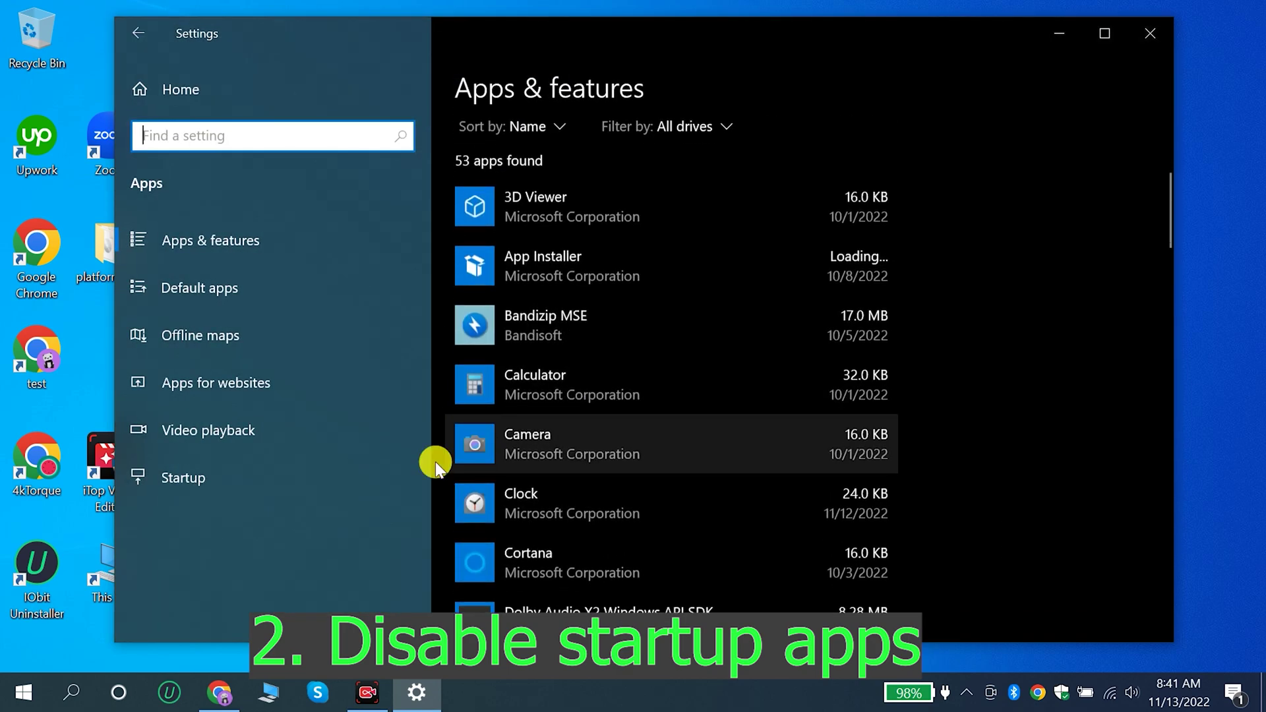
{"action": "left_click", "coordinate": [285, 480]}
{"action": "scroll", "coordinate": [698, 363], "scroll_direction": "down", "scroll_amount": 5}
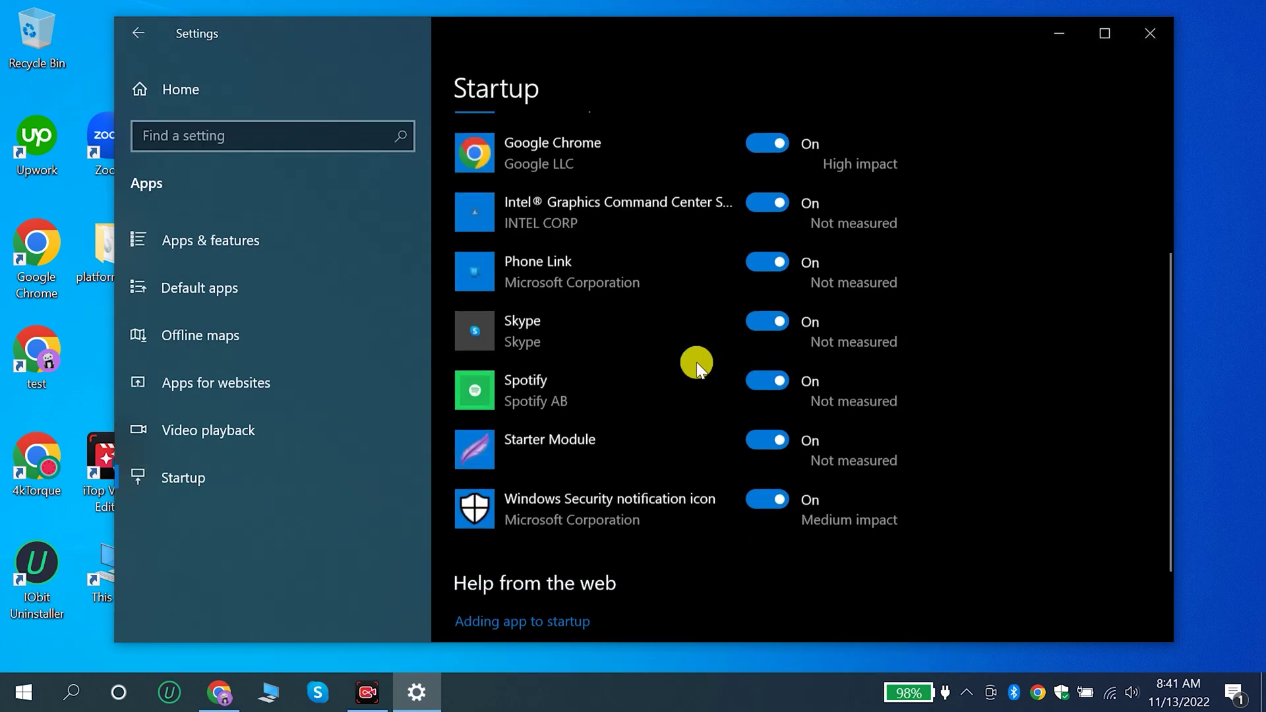
Switch off the startup toggles for Starter Module, Spotify and Phone Link.
{"action": "left_click", "coordinate": [766, 410]}
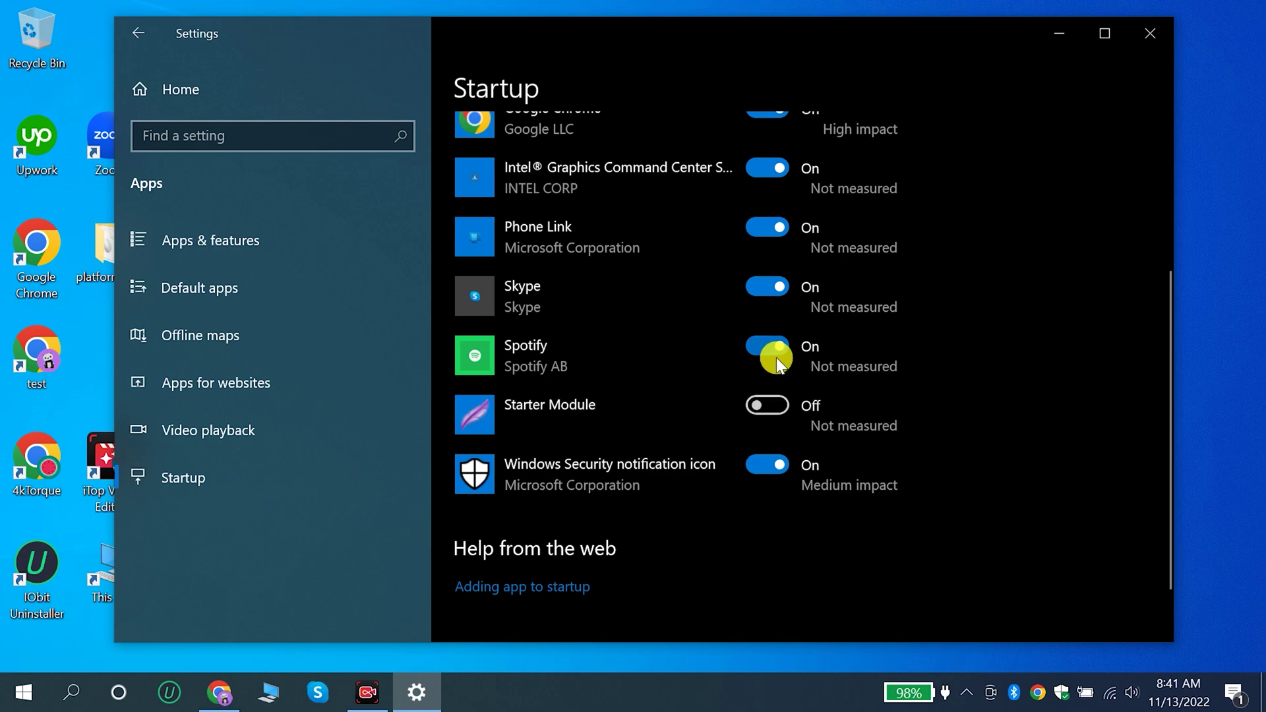
{"action": "left_click", "coordinate": [768, 348]}
{"action": "scroll", "coordinate": [767, 295], "scroll_direction": "up", "scroll_amount": 2}
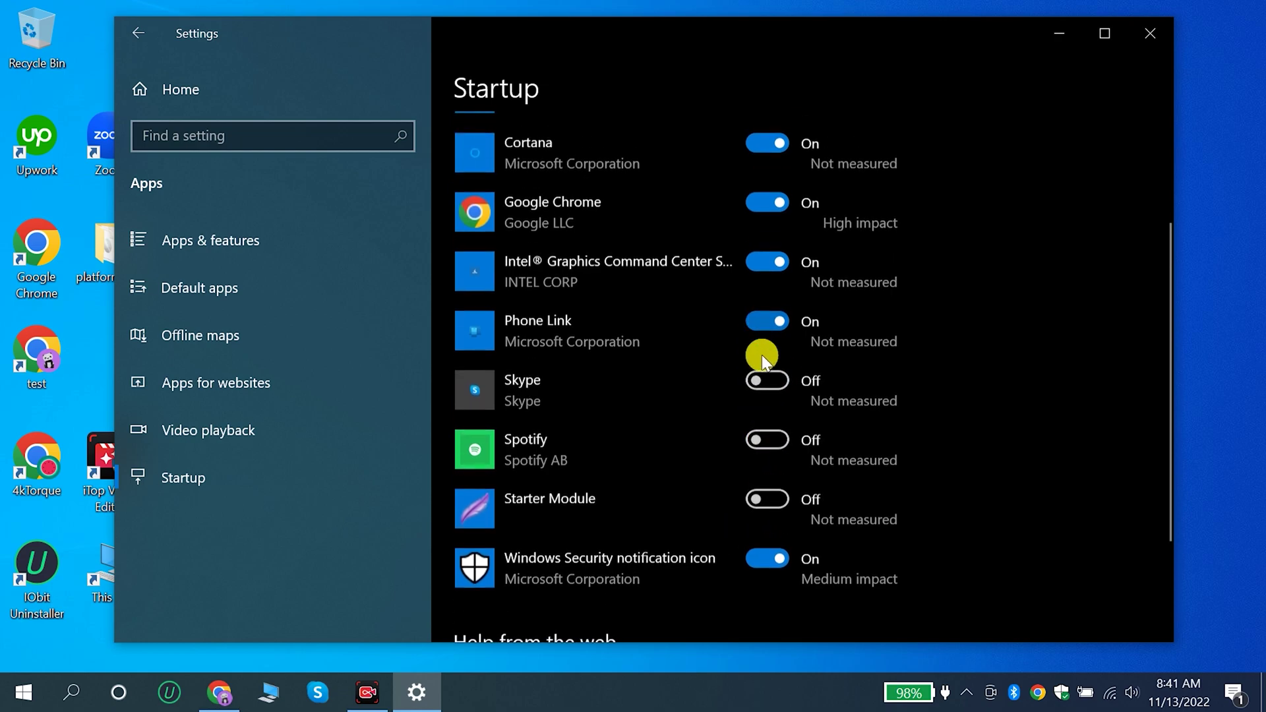
{"action": "left_click", "coordinate": [766, 322]}
{"action": "scroll", "coordinate": [752, 326], "scroll_direction": "up", "scroll_amount": 4}
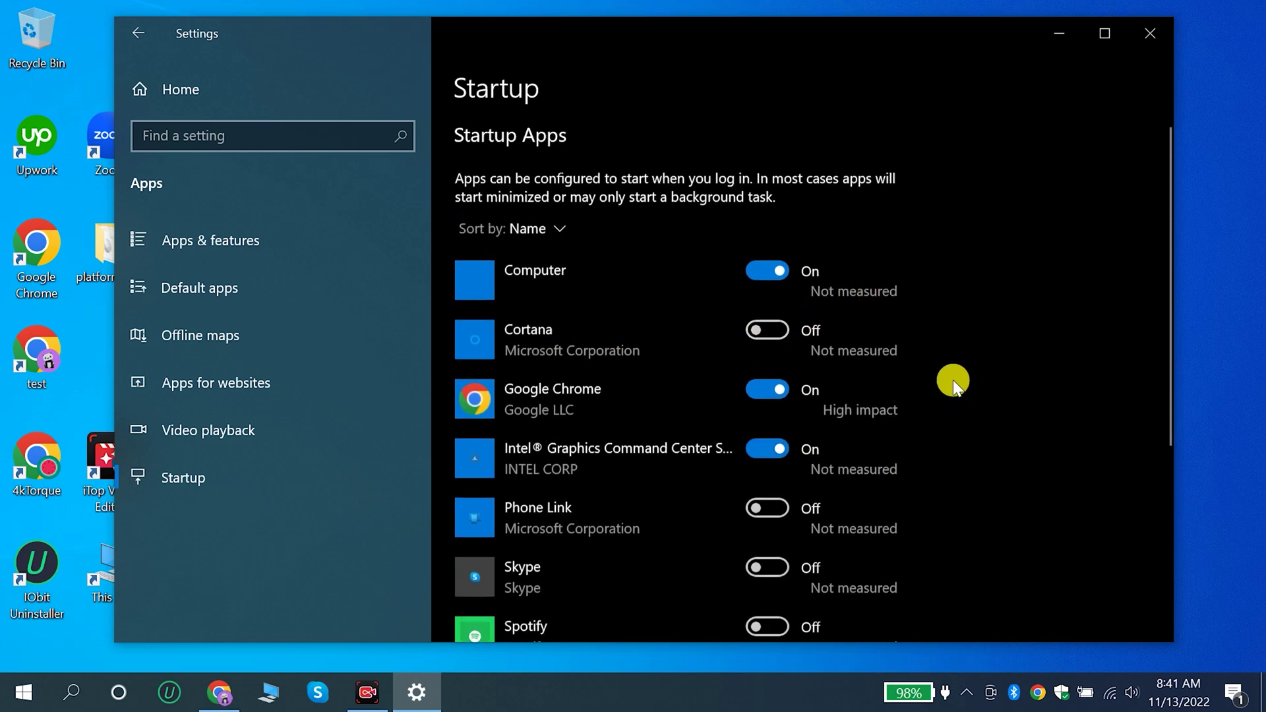
{"action": "scroll", "coordinate": [954, 384], "scroll_direction": "down", "scroll_amount": 2}
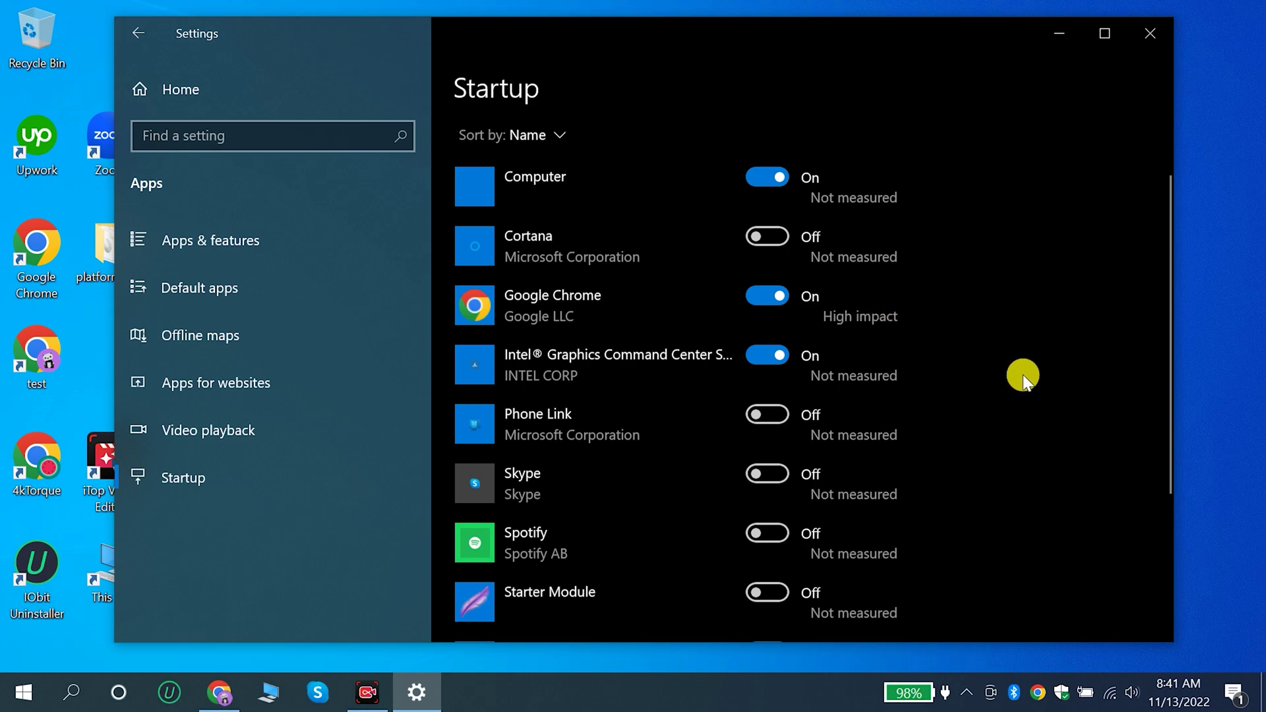
{"action": "scroll", "coordinate": [1009, 389], "scroll_direction": "down", "scroll_amount": 4}
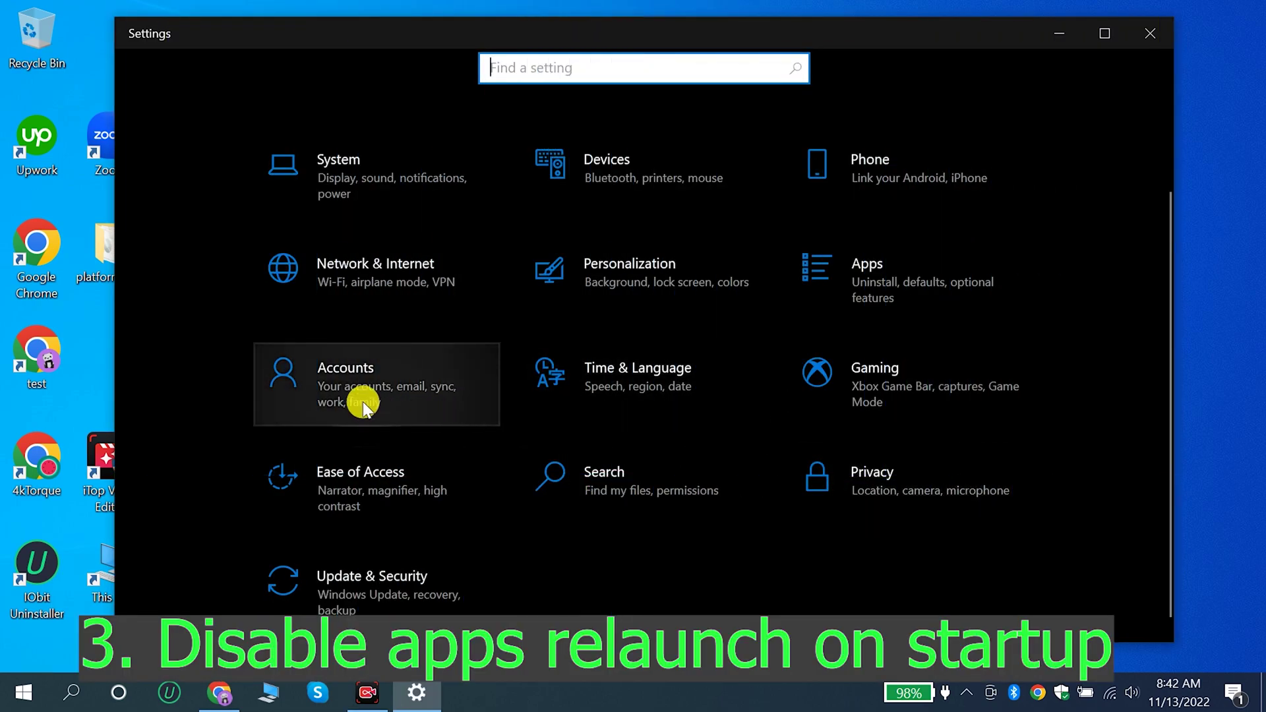
Under Accounts > Sign-in options, switch the Restart apps toggle Off.
{"action": "left_click", "coordinate": [355, 380]}
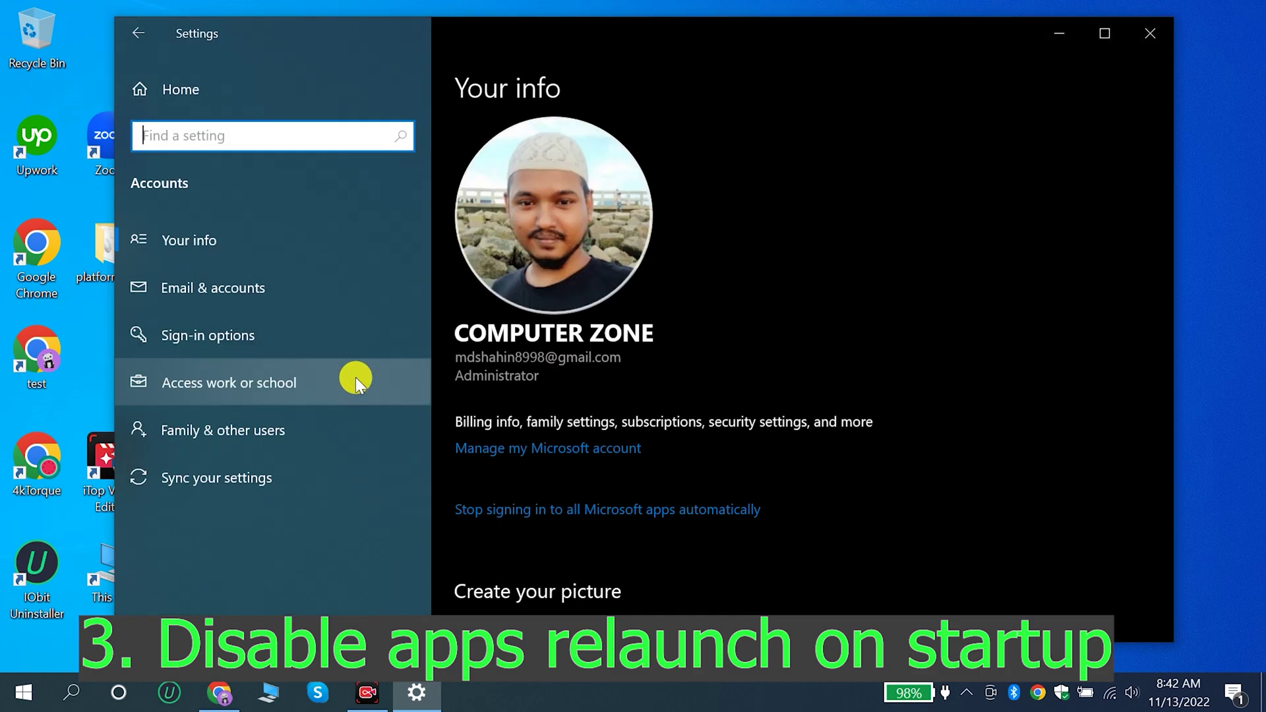
{"action": "left_click", "coordinate": [227, 331]}
{"action": "scroll", "coordinate": [719, 374], "scroll_direction": "down", "scroll_amount": 5}
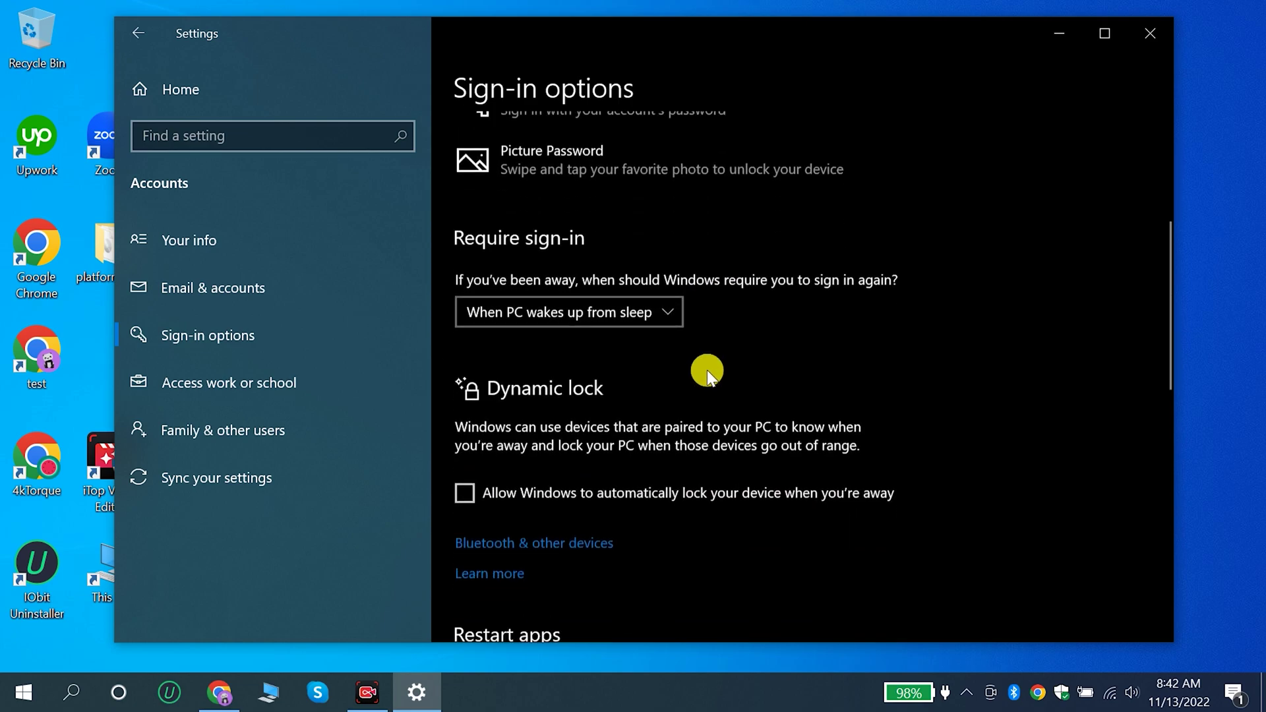
{"action": "scroll", "coordinate": [706, 370], "scroll_direction": "down", "scroll_amount": 6}
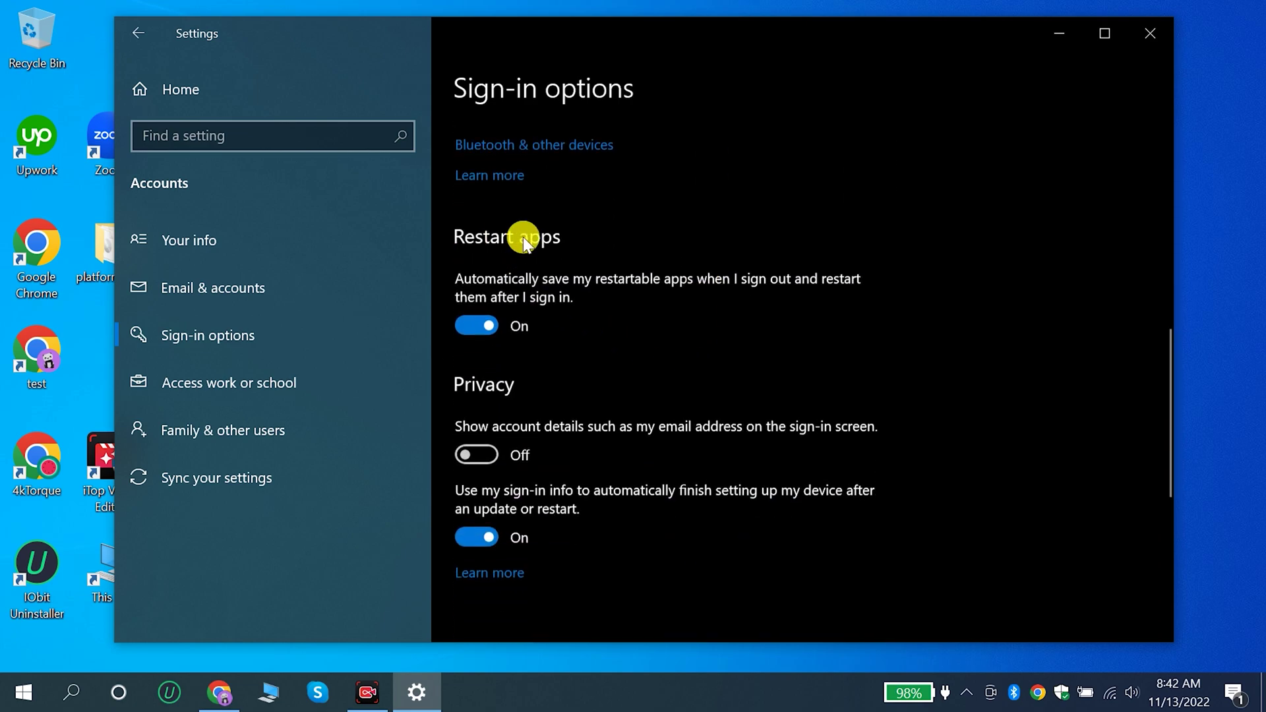
{"action": "left_click", "coordinate": [475, 327]}
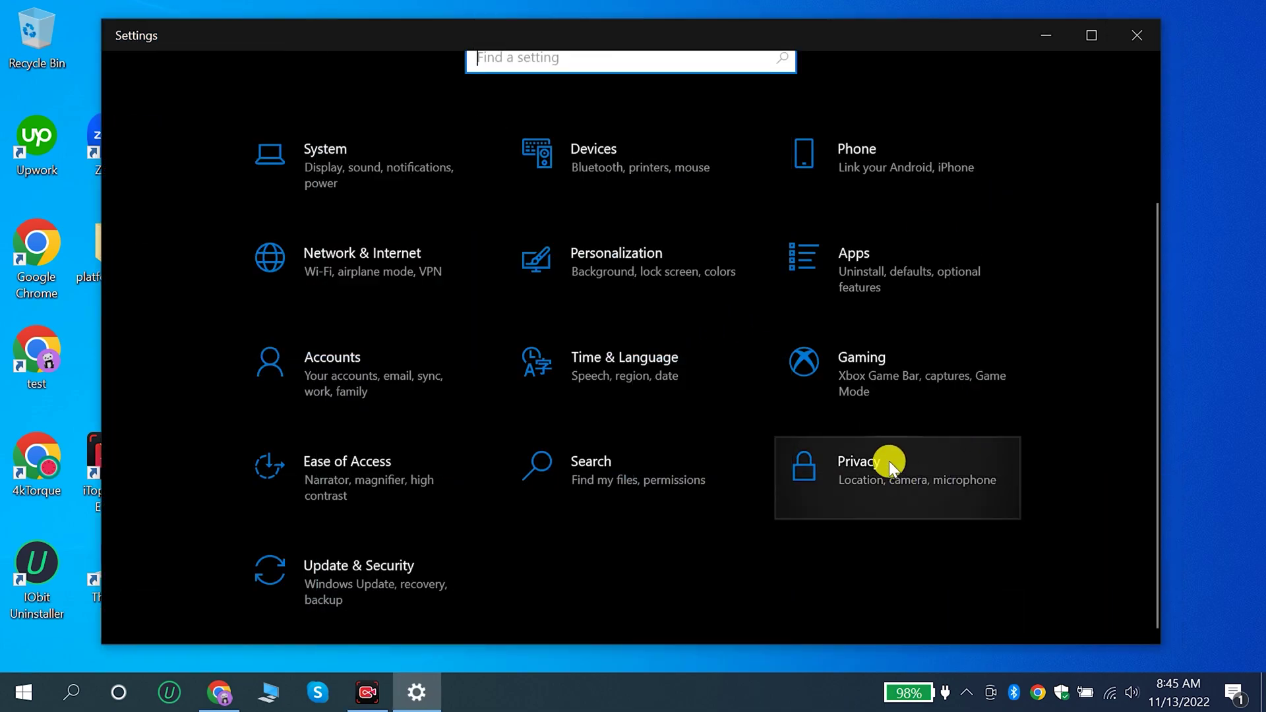
Go to Privacy > Background apps.
{"action": "left_click", "coordinate": [887, 461]}
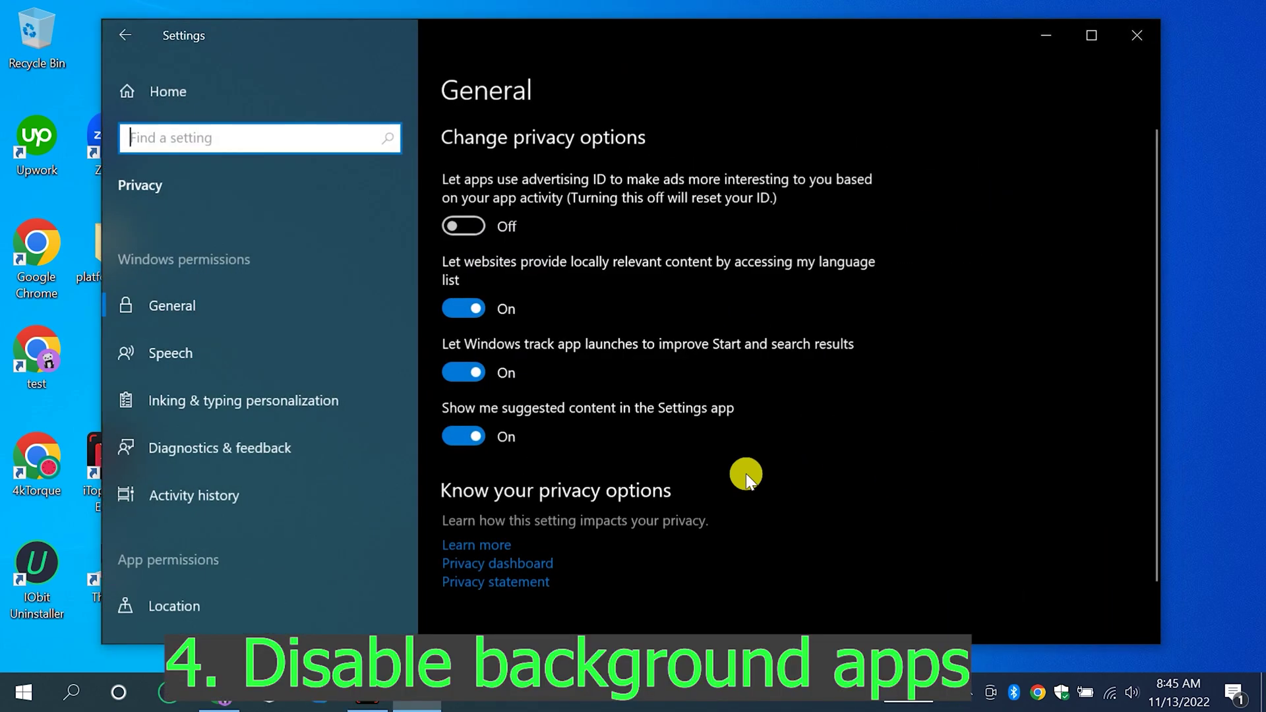
{"action": "scroll", "coordinate": [247, 426], "scroll_direction": "down", "scroll_amount": 10}
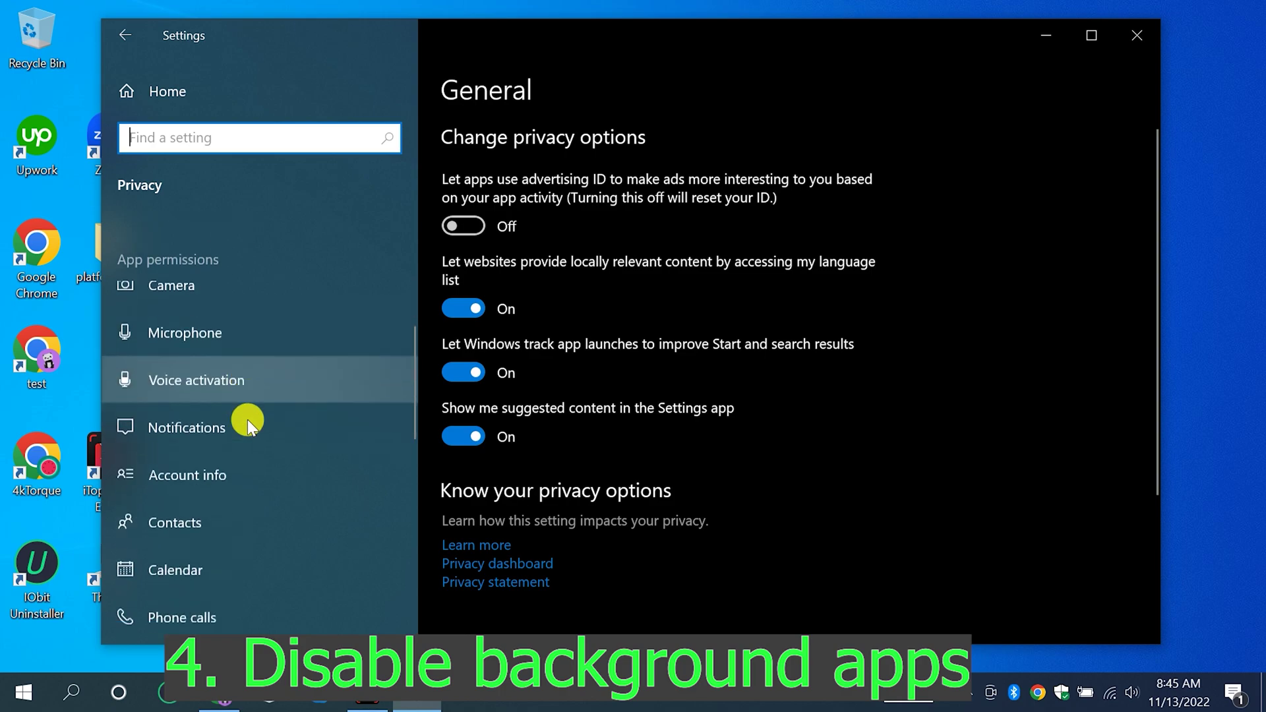
{"action": "scroll", "coordinate": [254, 433], "scroll_direction": "down", "scroll_amount": 2}
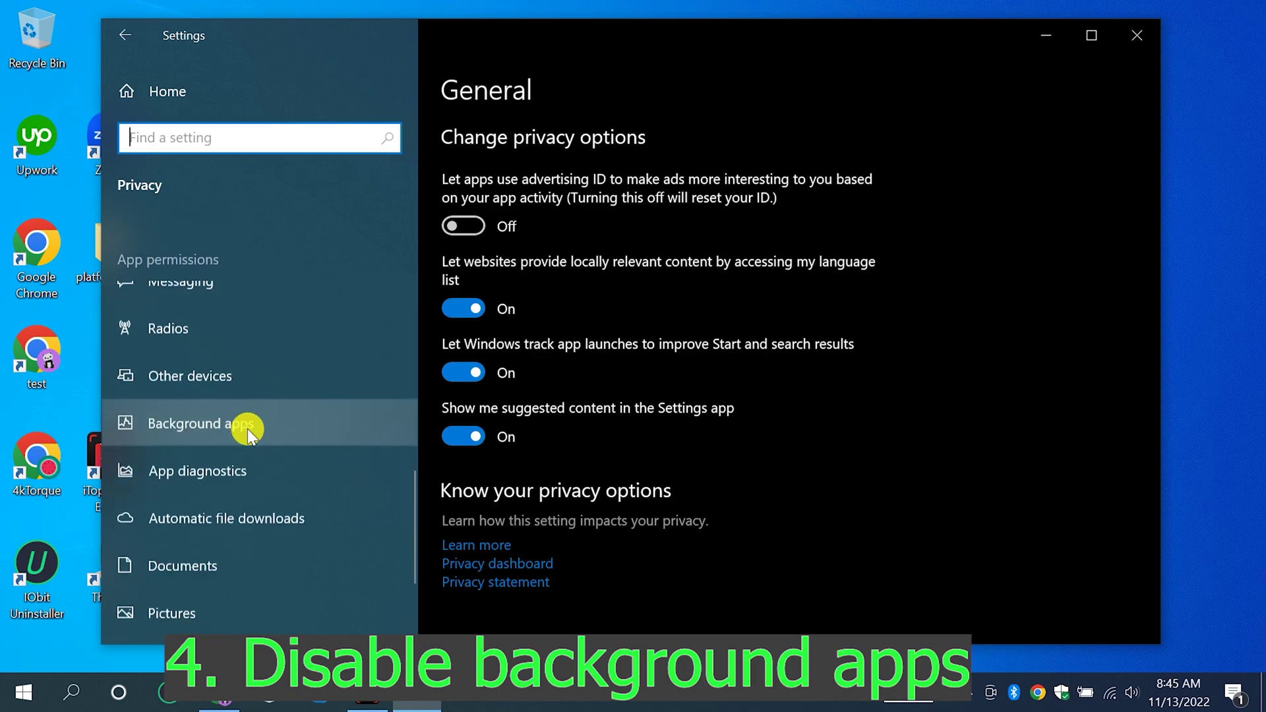
{"action": "left_click", "coordinate": [219, 426]}
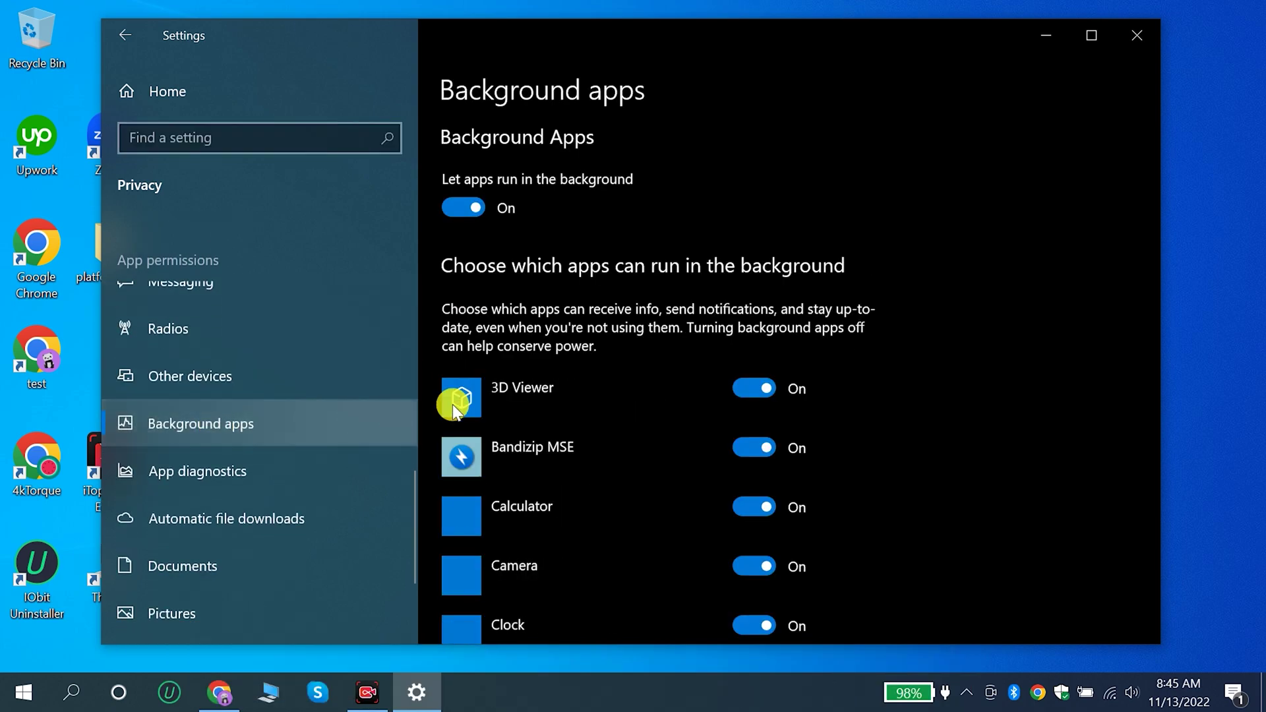
Stop 3D Viewer, Cortana, Feedback Hub and Get Help running in the background.
{"action": "scroll", "coordinate": [584, 397], "scroll_direction": "down", "scroll_amount": 3}
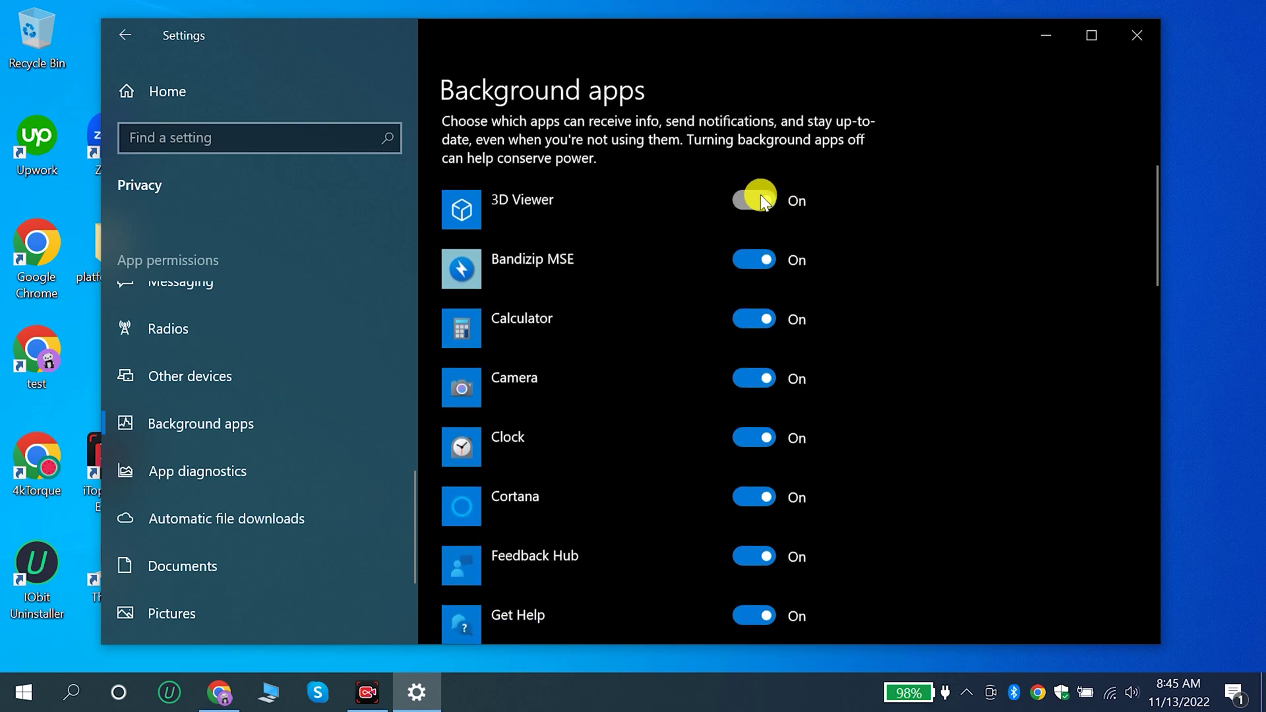
{"action": "left_click", "coordinate": [762, 199]}
{"action": "scroll", "coordinate": [739, 290], "scroll_direction": "down", "scroll_amount": 3}
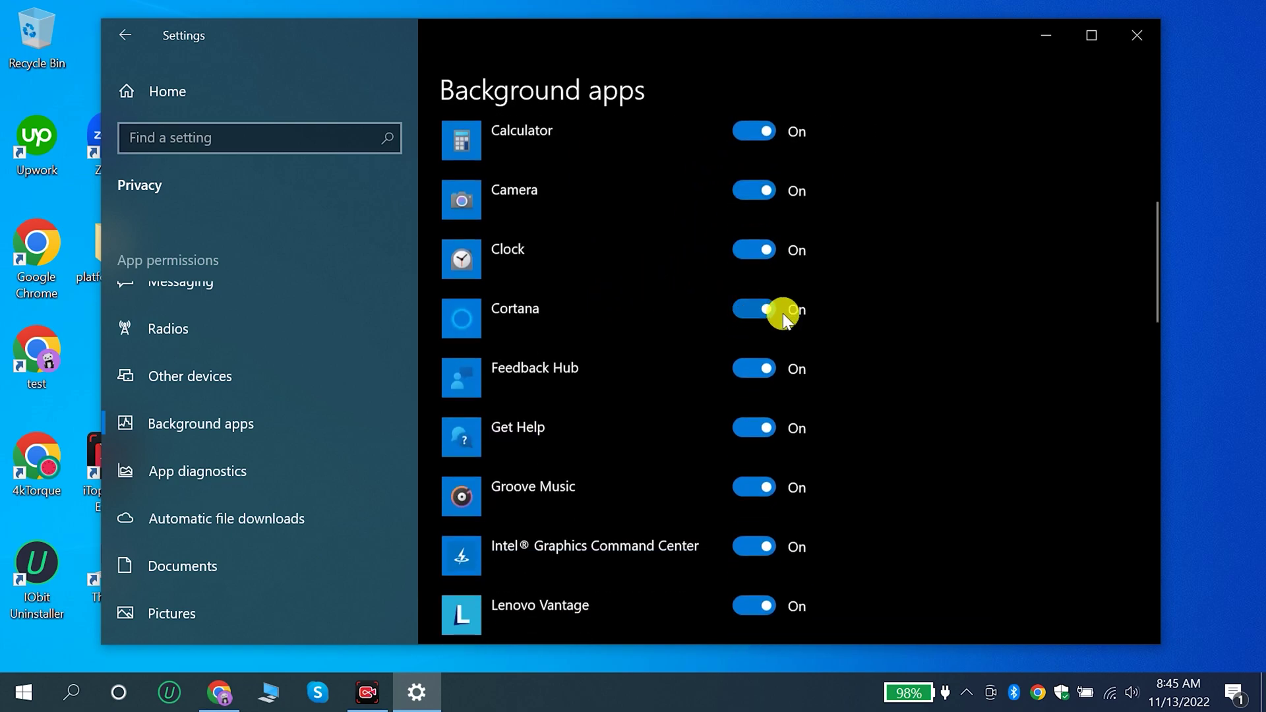
{"action": "left_click", "coordinate": [765, 310]}
{"action": "scroll", "coordinate": [726, 303], "scroll_direction": "down", "scroll_amount": 2}
{"action": "left_click", "coordinate": [762, 276]}
{"action": "left_click", "coordinate": [765, 330]}
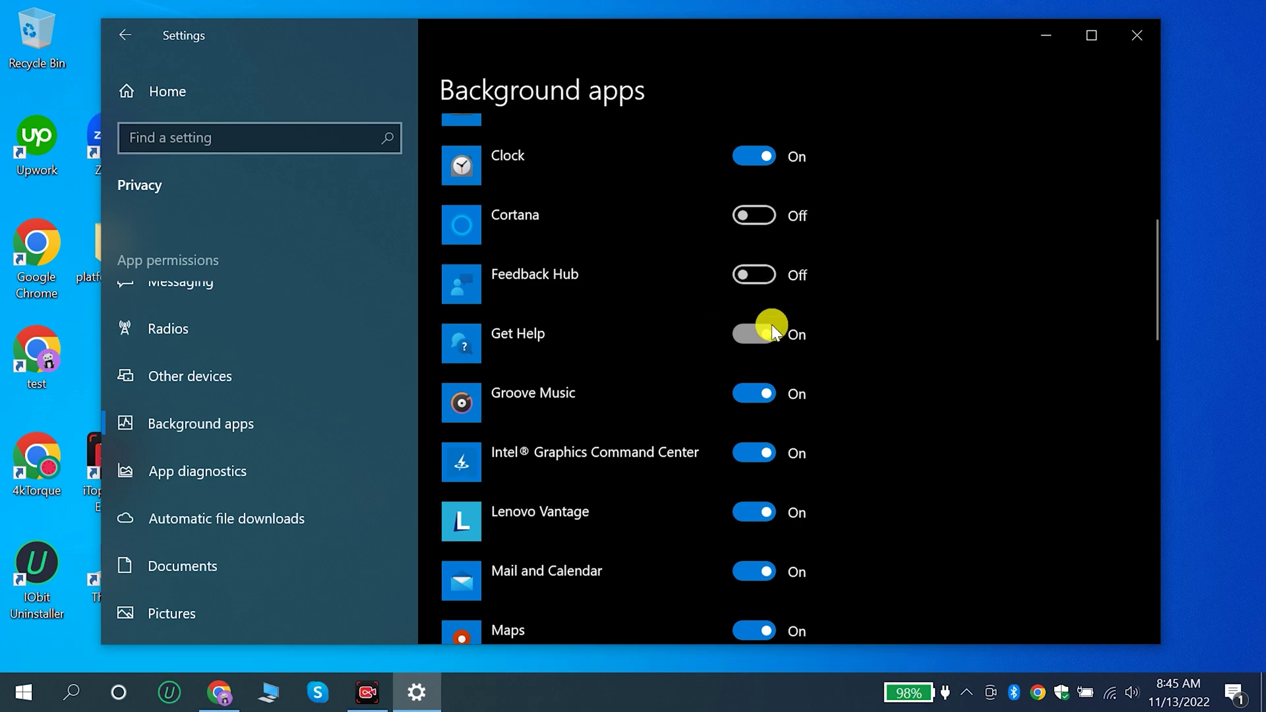
Stop Paint 3D, Phone Link, Spotify Music and Tips running in the background.
{"action": "scroll", "coordinate": [712, 324], "scroll_direction": "down", "scroll_amount": 4}
{"action": "scroll", "coordinate": [659, 310], "scroll_direction": "down", "scroll_amount": 7}
{"action": "left_click", "coordinate": [752, 242]}
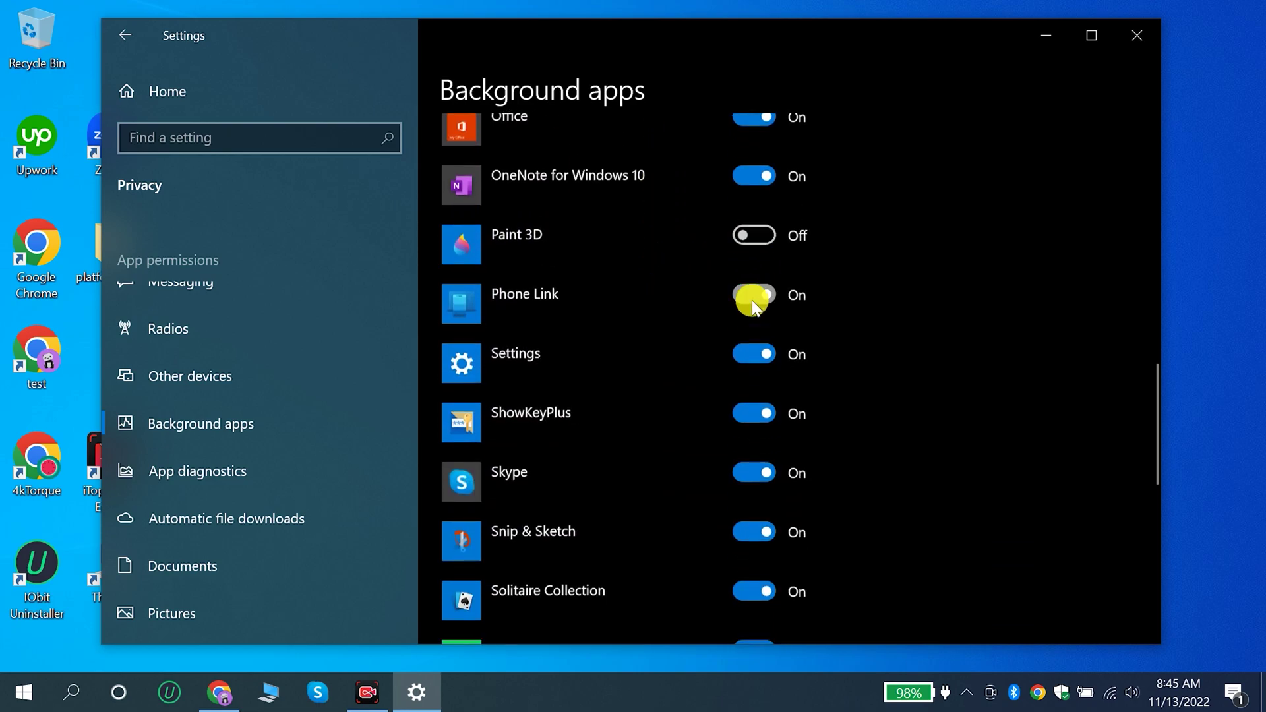
{"action": "left_click", "coordinate": [752, 294]}
{"action": "scroll", "coordinate": [665, 317], "scroll_direction": "down", "scroll_amount": 2}
{"action": "scroll", "coordinate": [665, 318], "scroll_direction": "down", "scroll_amount": 5}
{"action": "left_click", "coordinate": [753, 275]}
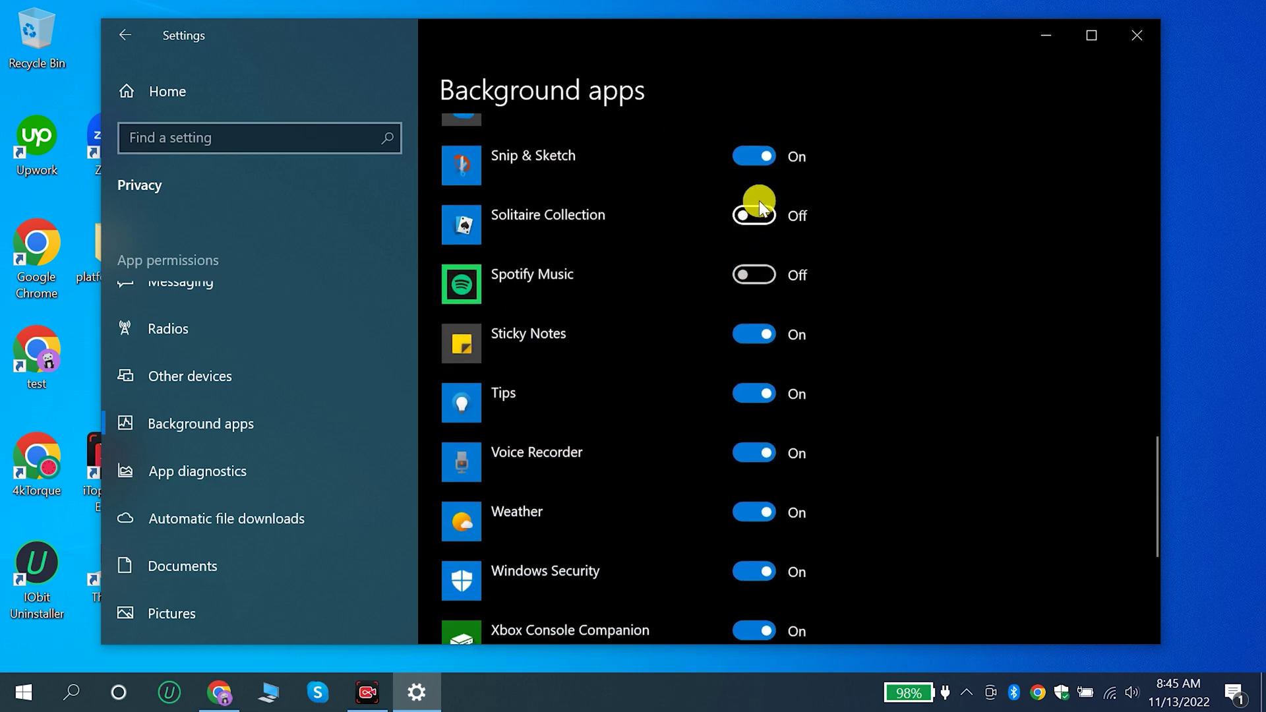
{"action": "scroll", "coordinate": [753, 255], "scroll_direction": "down", "scroll_amount": 2}
{"action": "left_click", "coordinate": [754, 301]}
{"action": "scroll", "coordinate": [739, 383], "scroll_direction": "down", "scroll_amount": 3}
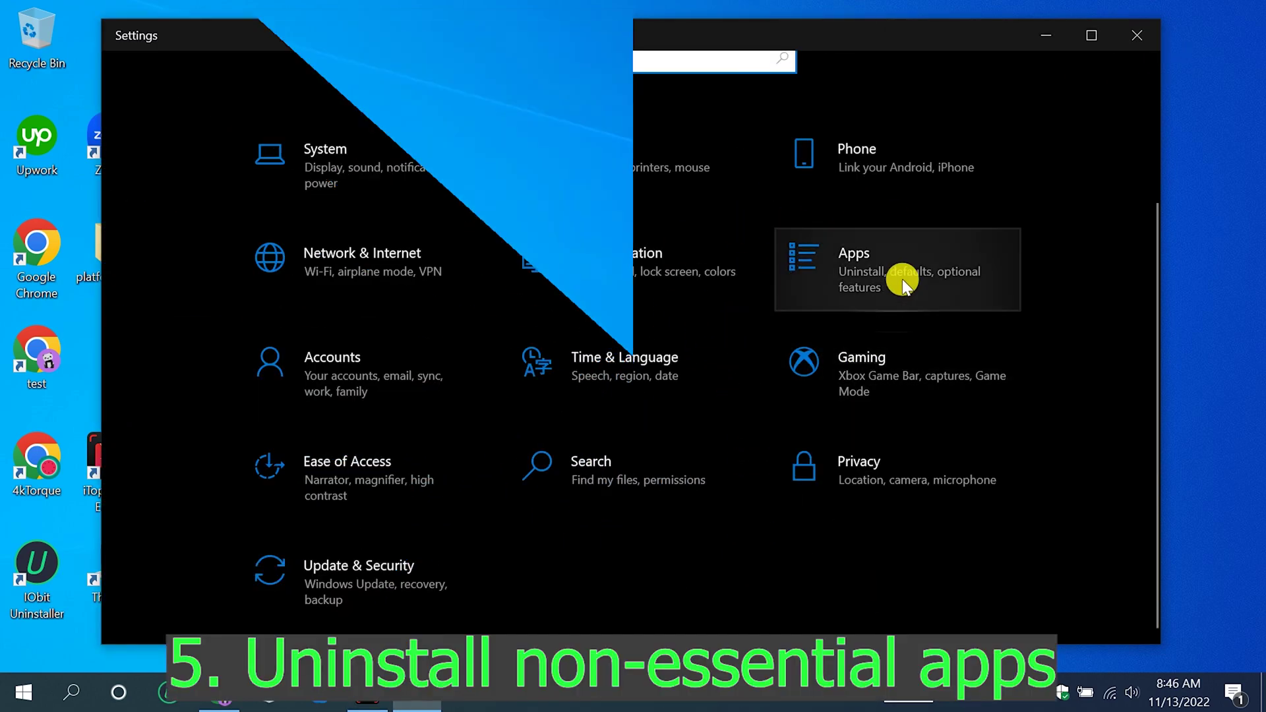
{"action": "left_click", "coordinate": [873, 258]}
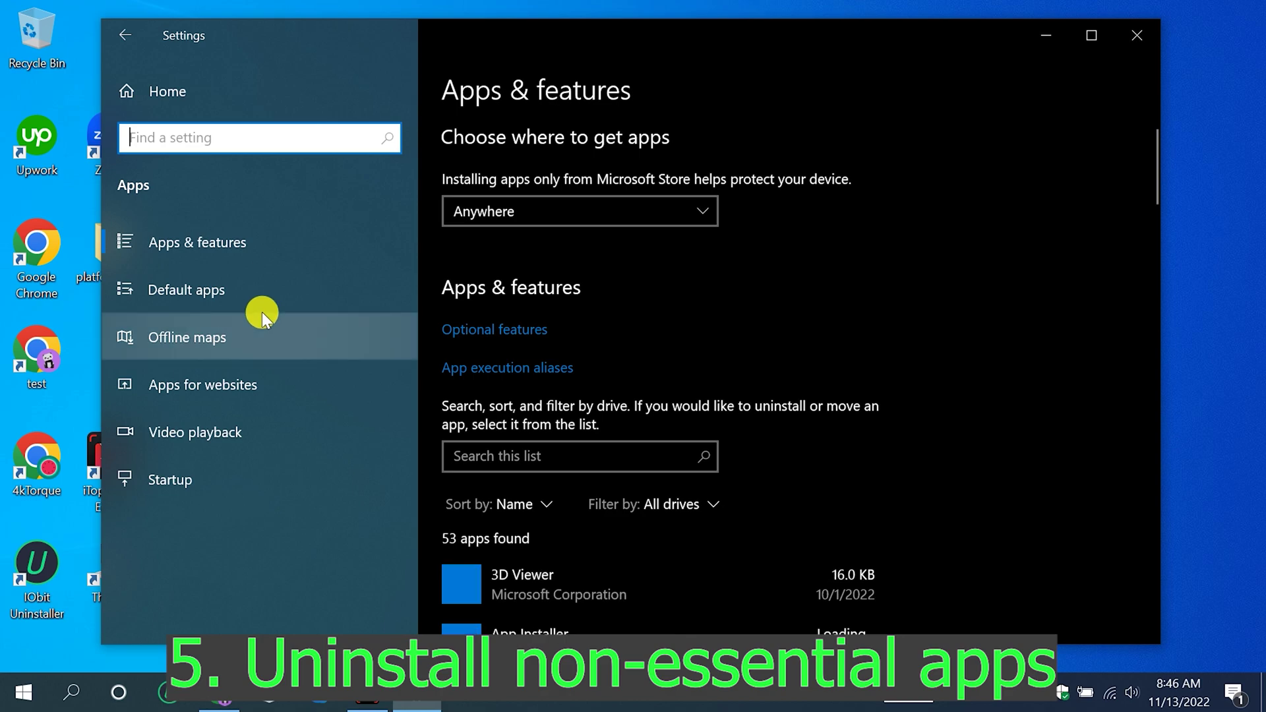
Uninstall 3D Viewer from the Apps & features list and confirm the removal.
{"action": "left_click", "coordinate": [228, 258]}
{"action": "scroll", "coordinate": [792, 336], "scroll_direction": "down", "scroll_amount": 3}
{"action": "scroll", "coordinate": [809, 343], "scroll_direction": "down", "scroll_amount": 3}
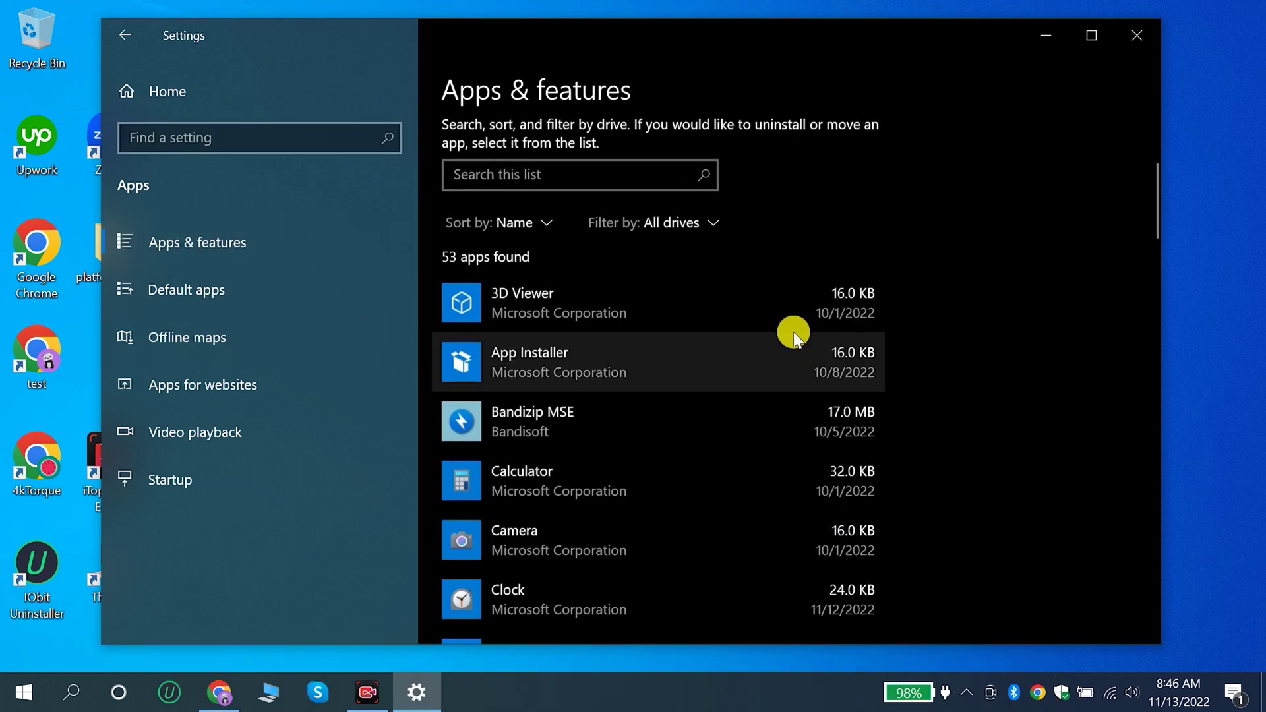
{"action": "left_click", "coordinate": [572, 208]}
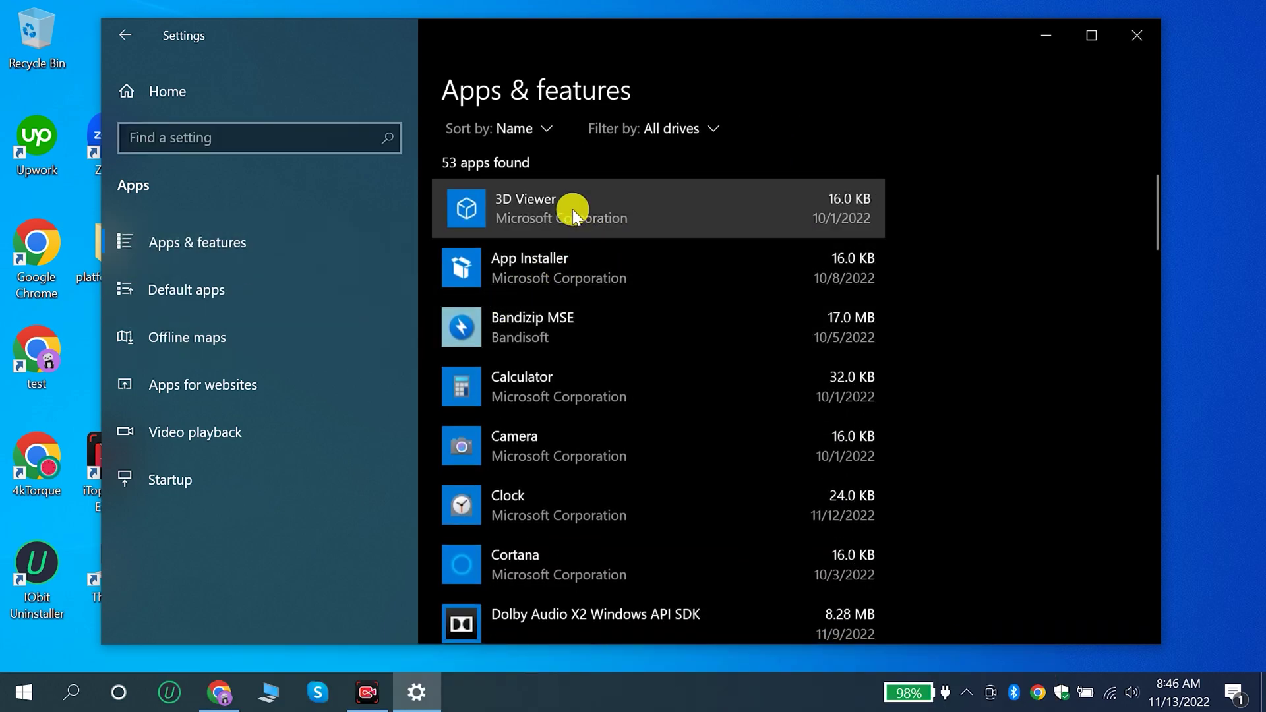
{"action": "left_click", "coordinate": [832, 290]}
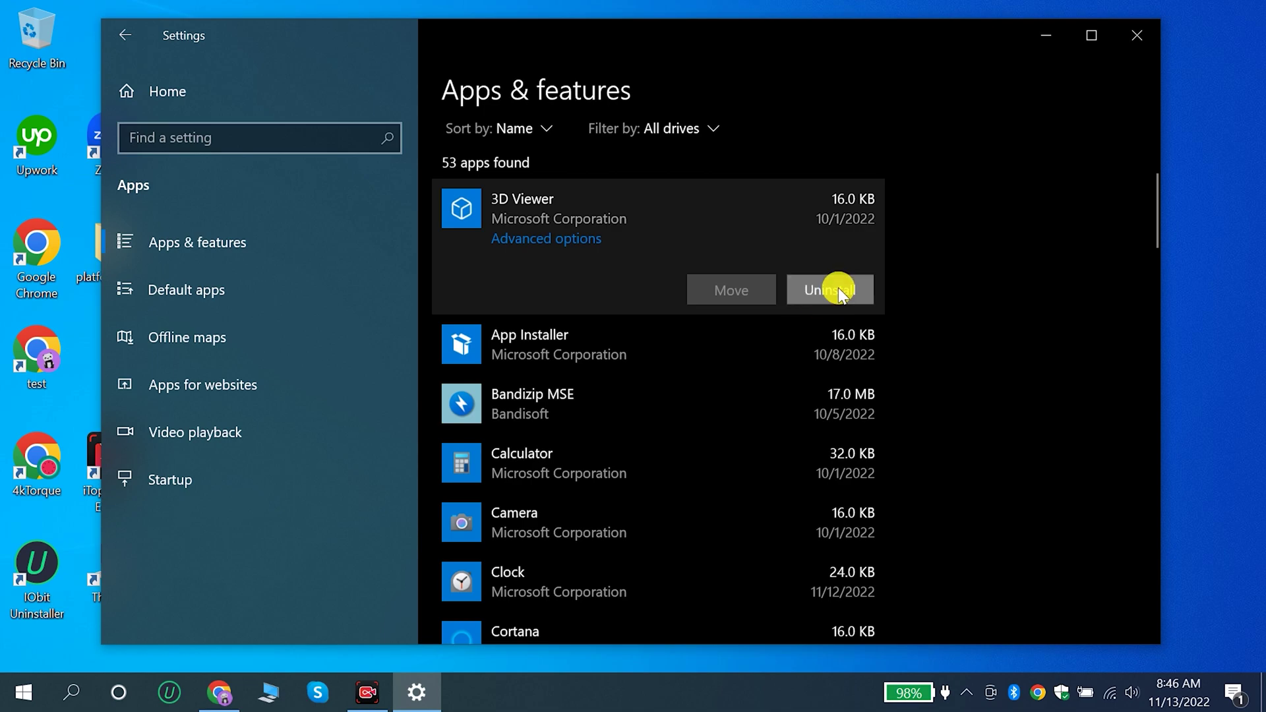
{"action": "left_click", "coordinate": [921, 243]}
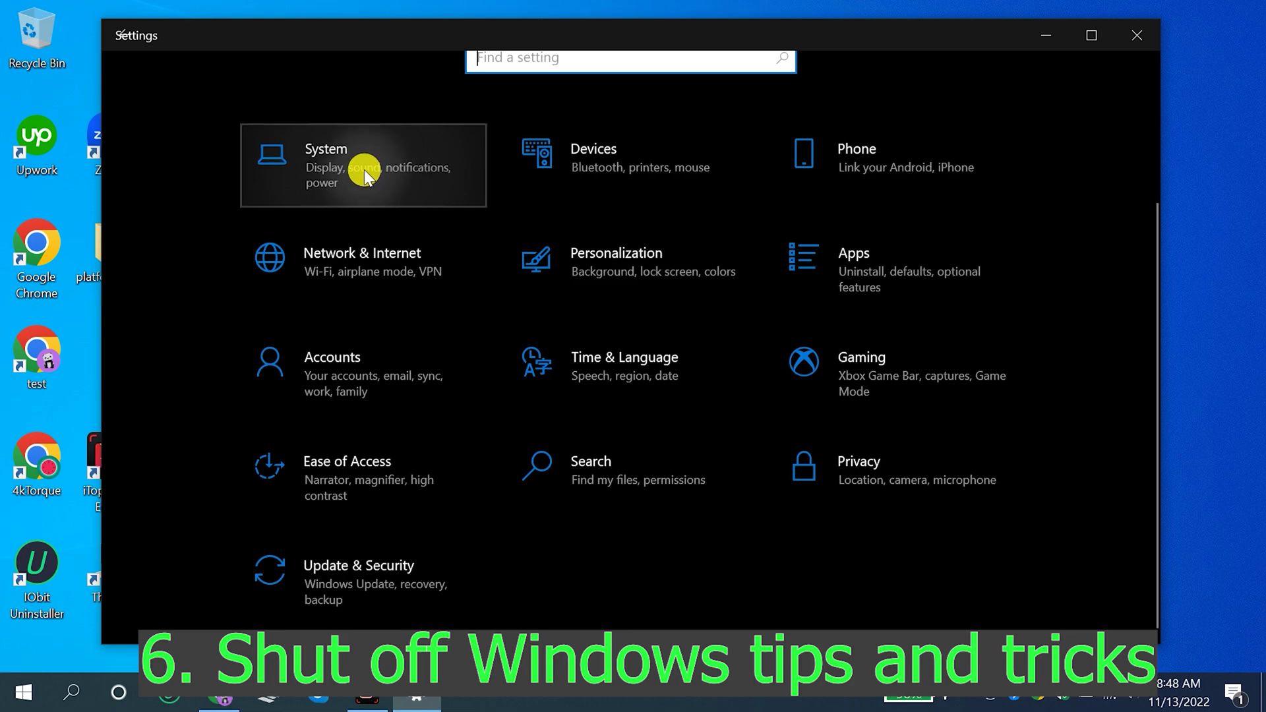
Turn off app notifications and the tips/suggestions options in Notifications & actions, then close Settings.
{"action": "left_click", "coordinate": [364, 169]}
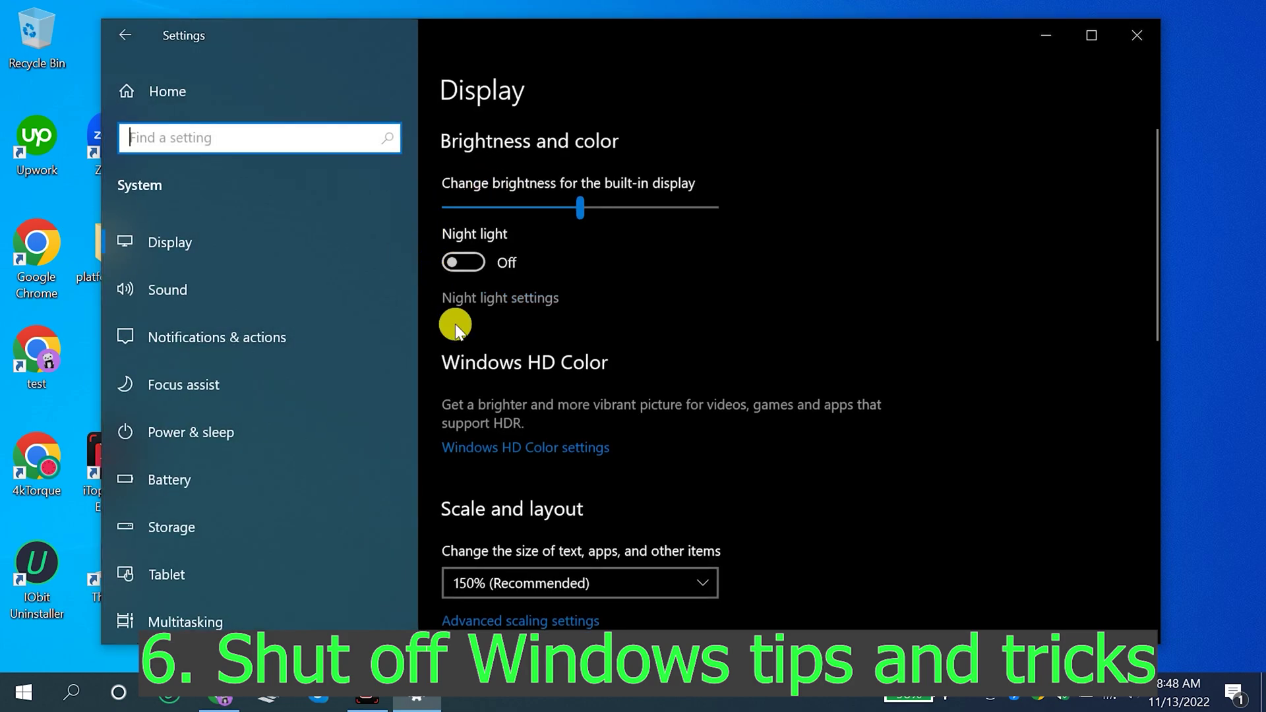
{"action": "left_click", "coordinate": [292, 346]}
{"action": "scroll", "coordinate": [638, 309], "scroll_direction": "down", "scroll_amount": 2}
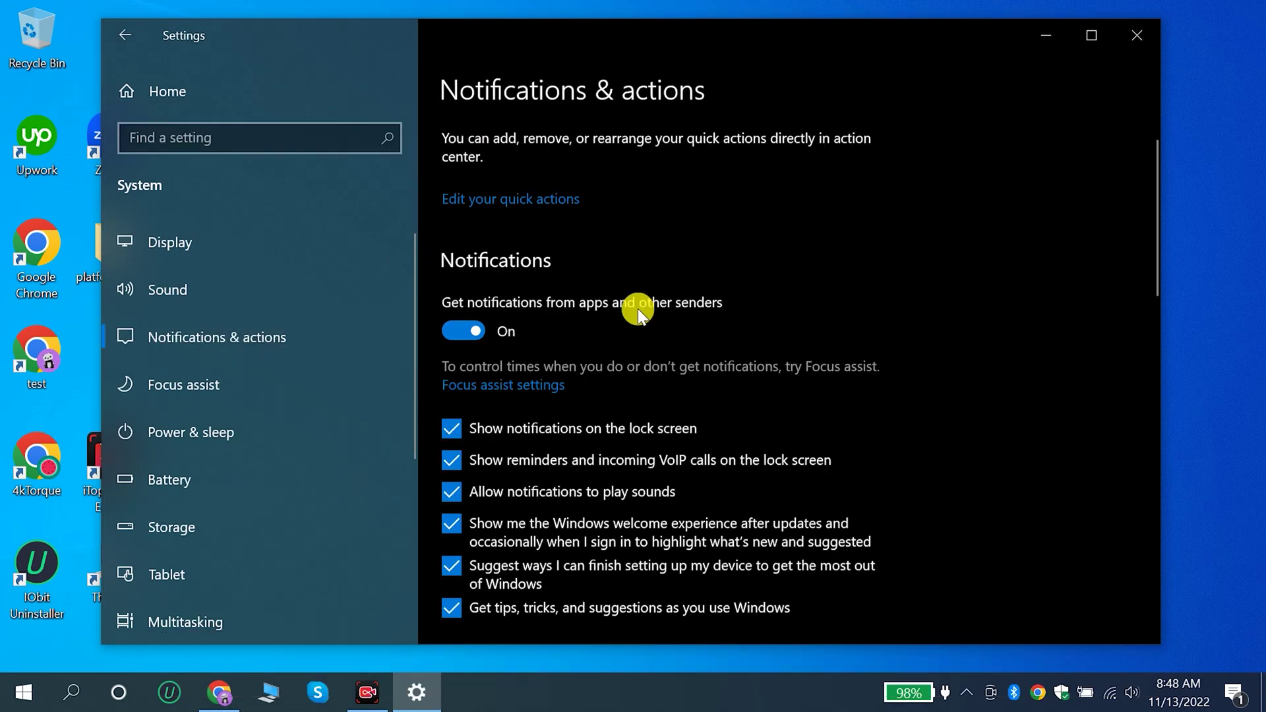
{"action": "scroll", "coordinate": [638, 308], "scroll_direction": "down", "scroll_amount": 1}
{"action": "left_click", "coordinate": [492, 281]}
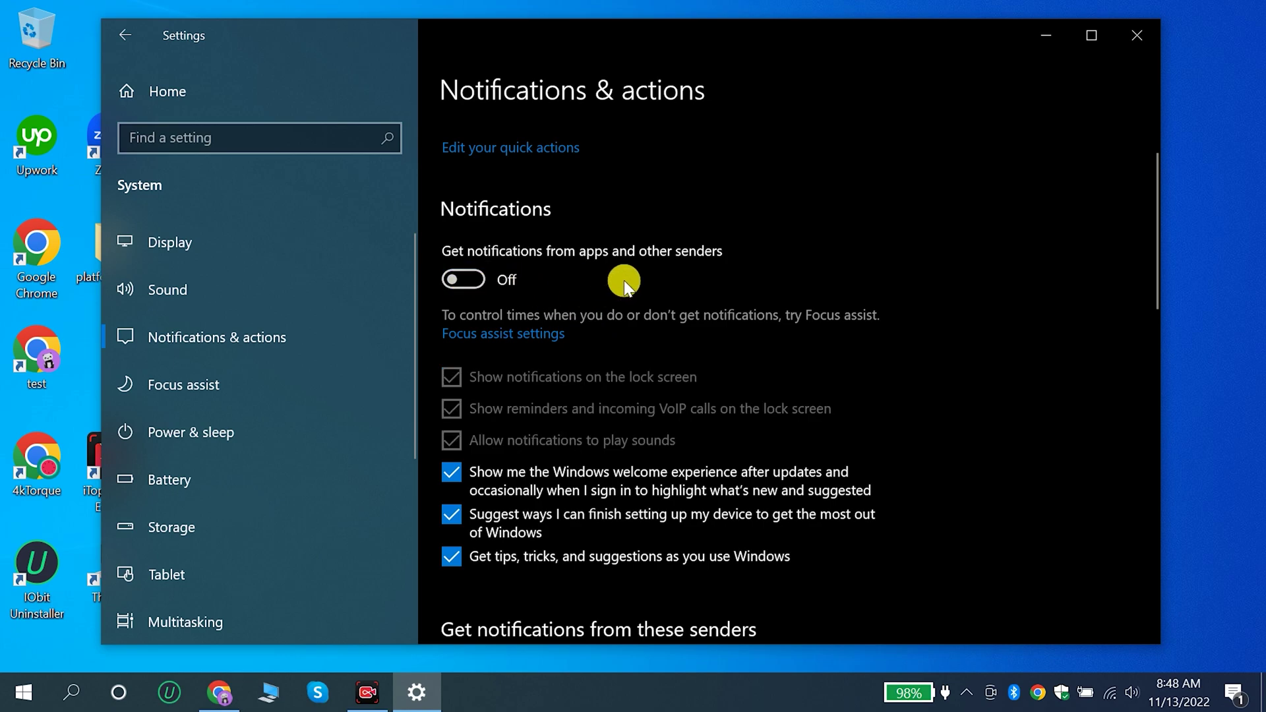
{"action": "scroll", "coordinate": [626, 280], "scroll_direction": "down", "scroll_amount": 3}
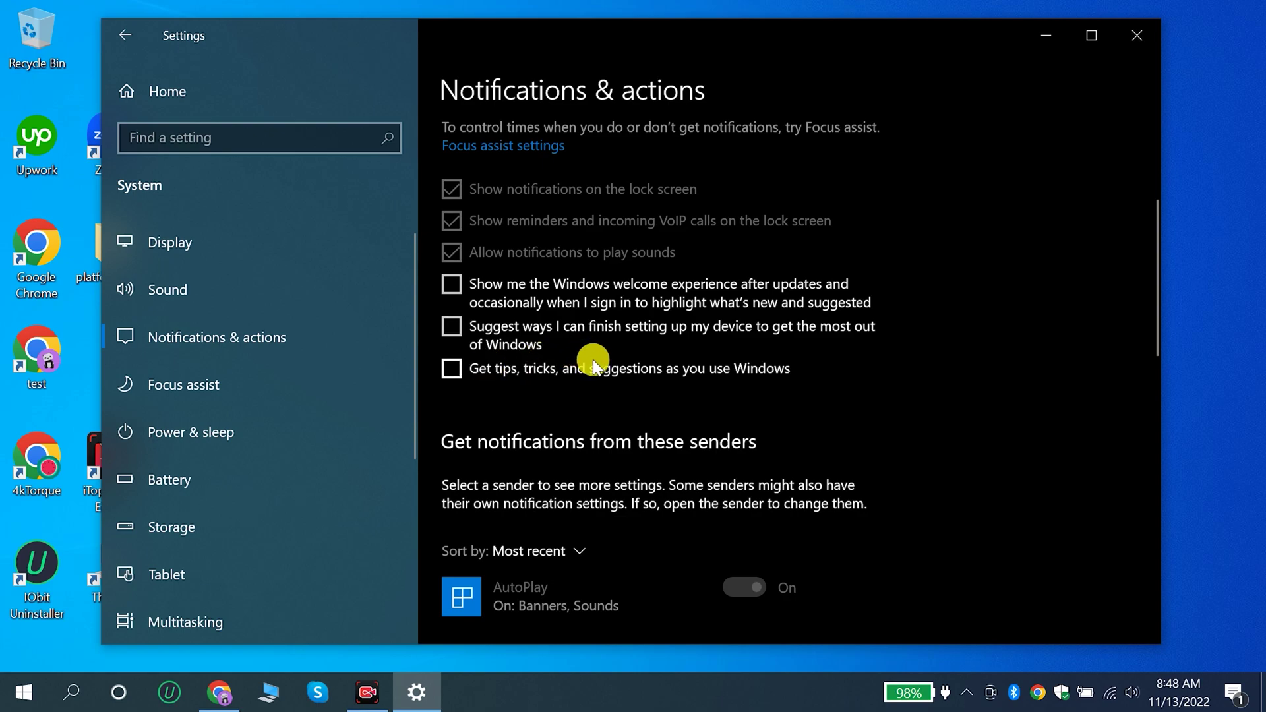
{"action": "left_click", "coordinate": [1137, 39]}
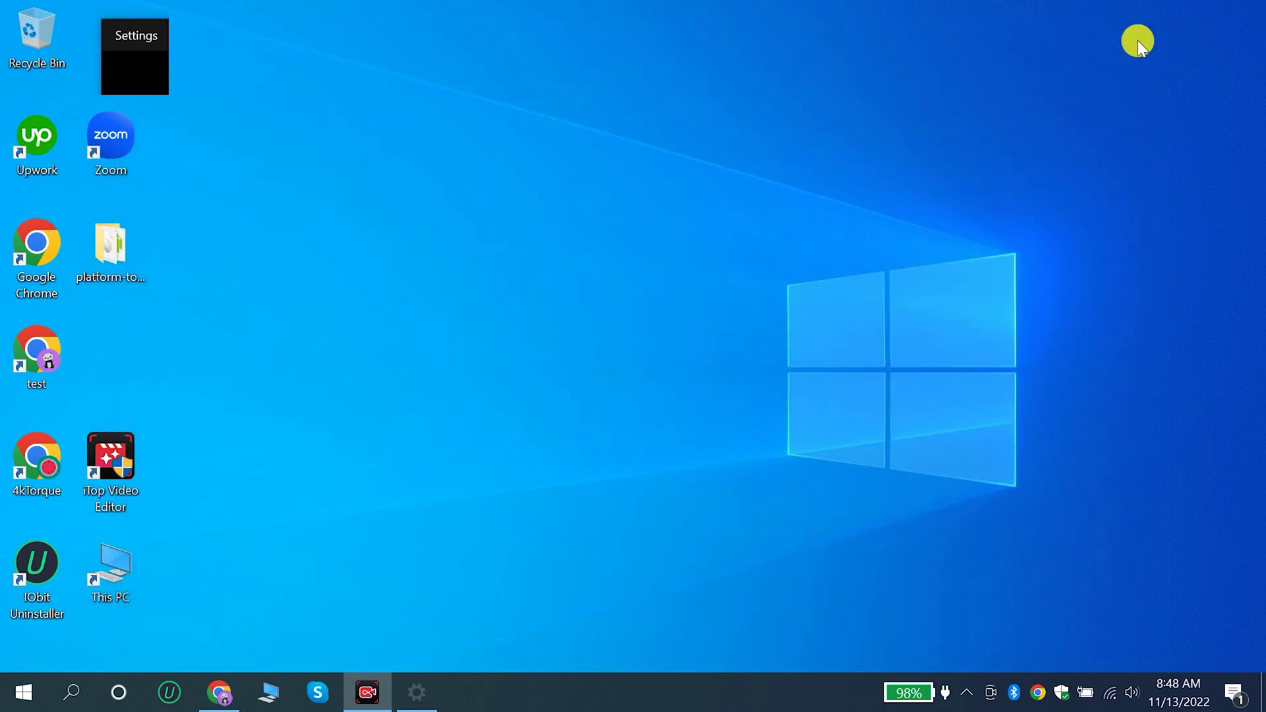
Go to System > Storage and open the Temporary files list.
{"action": "left_click", "coordinate": [353, 188]}
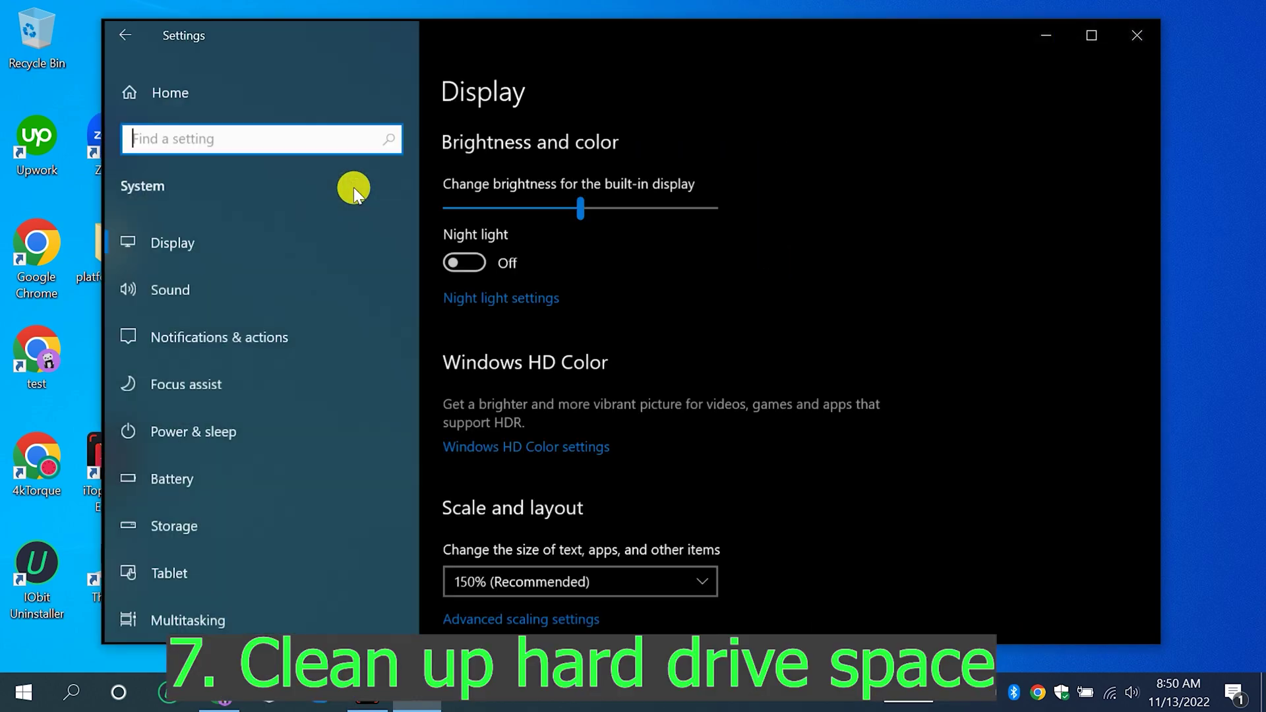
{"action": "left_click", "coordinate": [248, 525]}
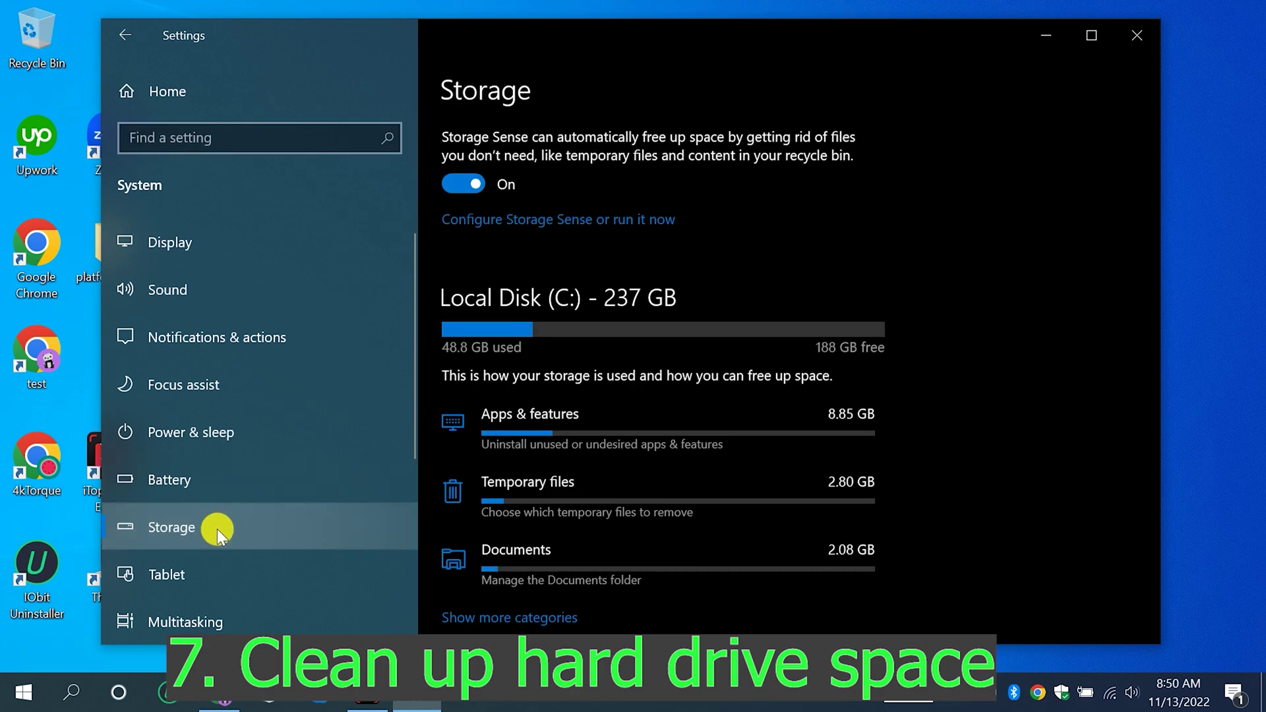
{"action": "scroll", "coordinate": [666, 368], "scroll_direction": "down", "scroll_amount": 2}
{"action": "scroll", "coordinate": [572, 291], "scroll_direction": "up", "scroll_amount": 3}
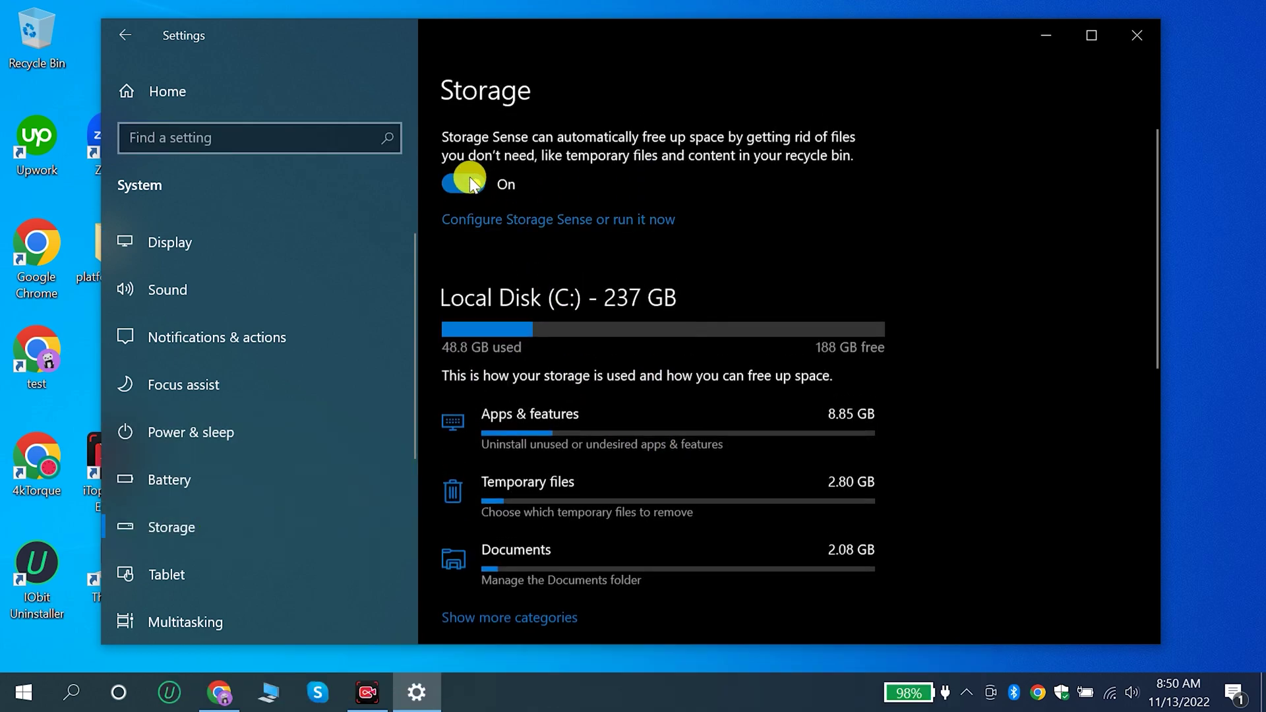
{"action": "scroll", "coordinate": [679, 371], "scroll_direction": "down", "scroll_amount": 2}
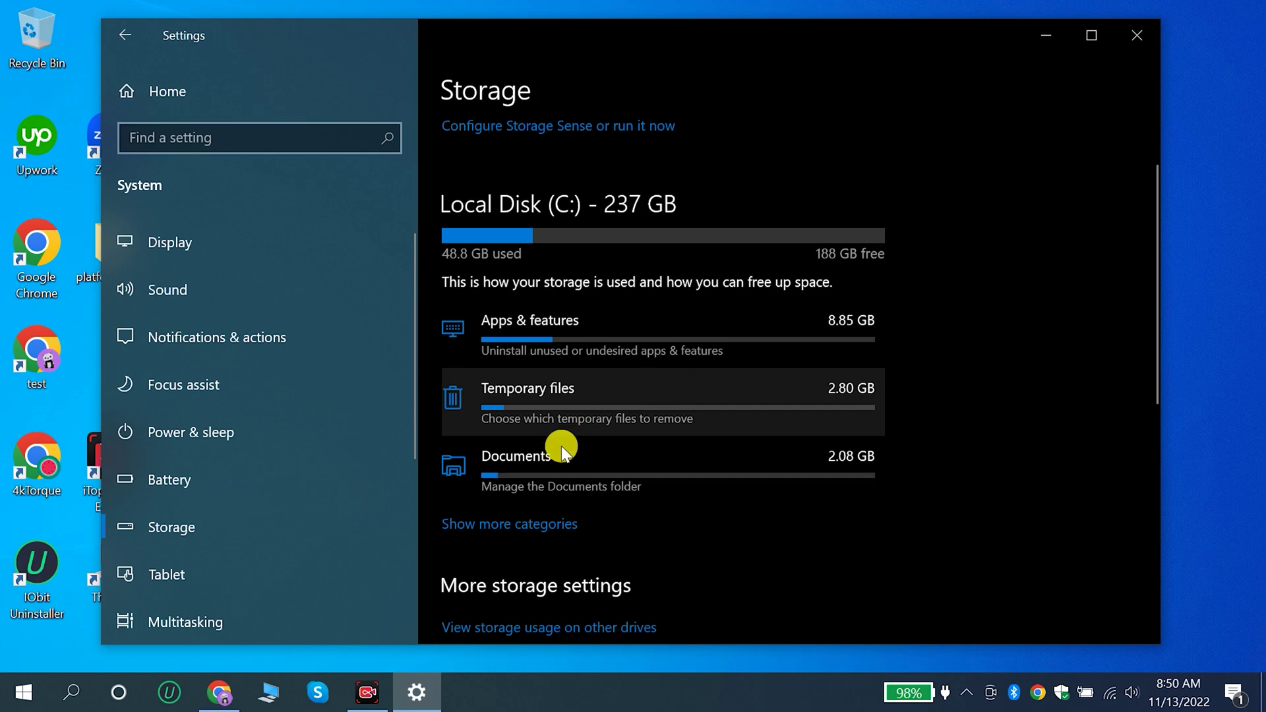
{"action": "left_click", "coordinate": [553, 385]}
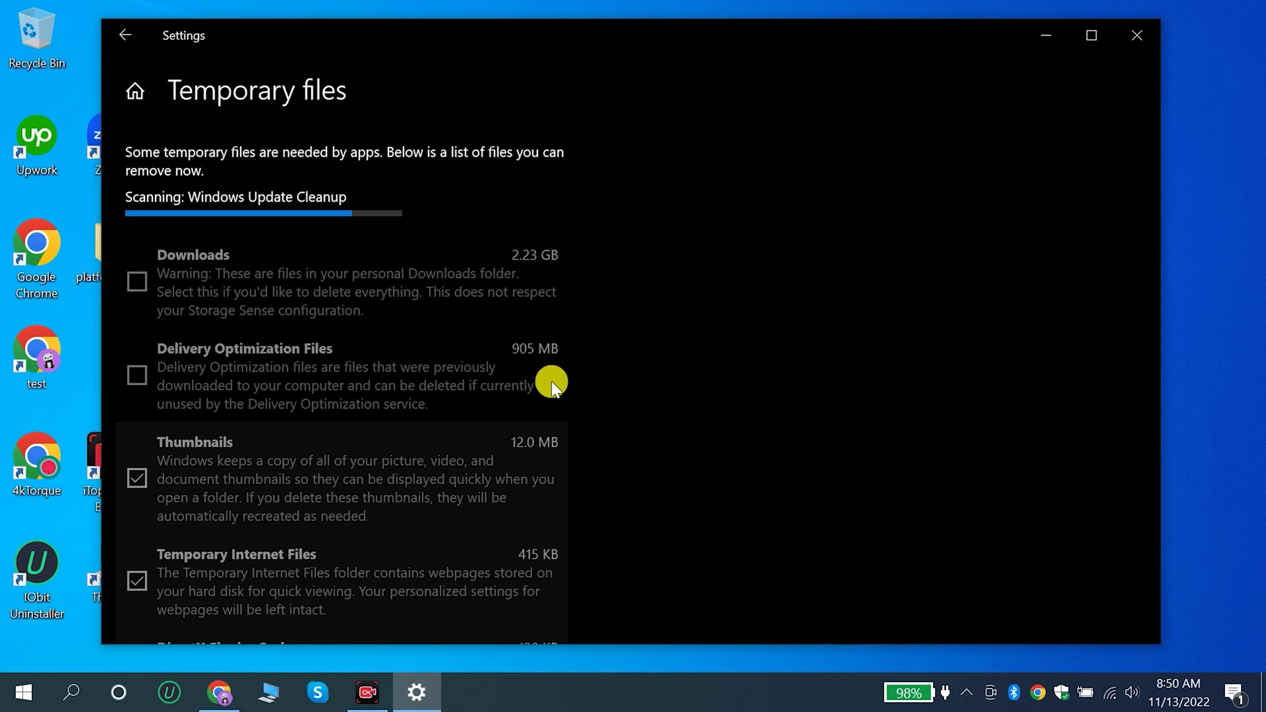
Remove the default checked temporary files, including Thumbnails and Microsoft Defender Antivirus.
{"action": "scroll", "coordinate": [277, 348], "scroll_direction": "down", "scroll_amount": 1}
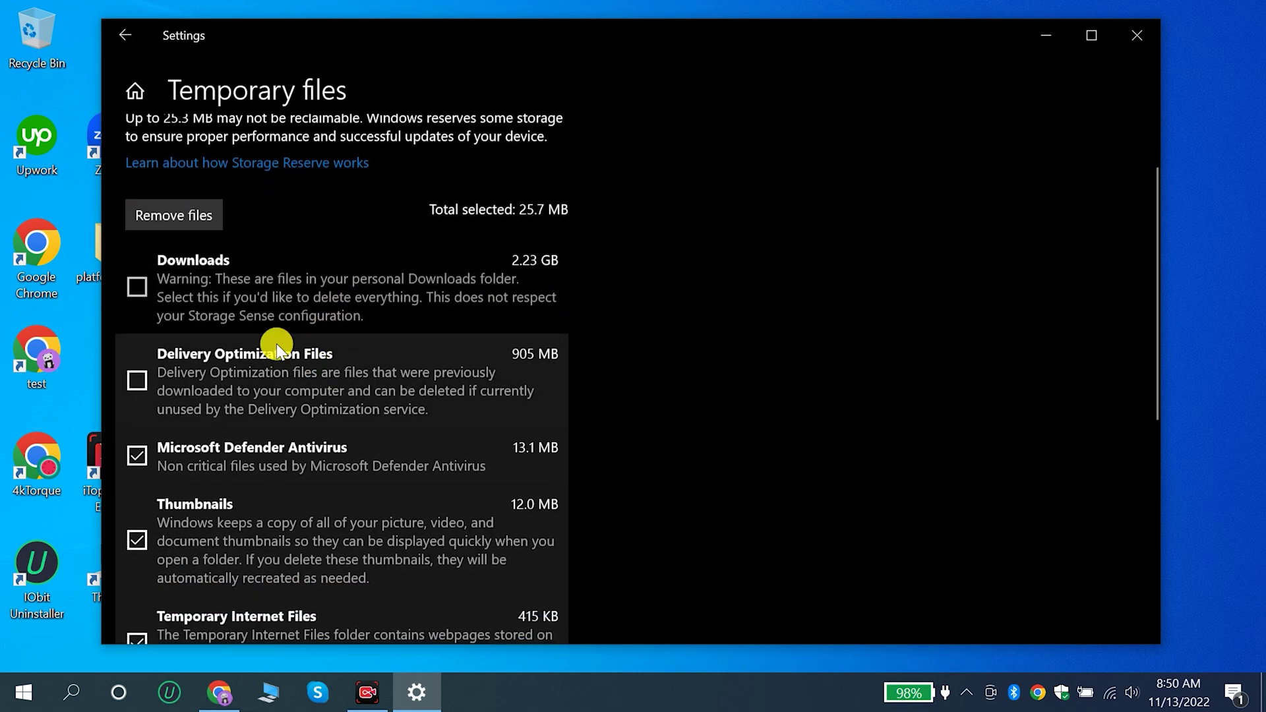
{"action": "scroll", "coordinate": [178, 303], "scroll_direction": "down", "scroll_amount": 1}
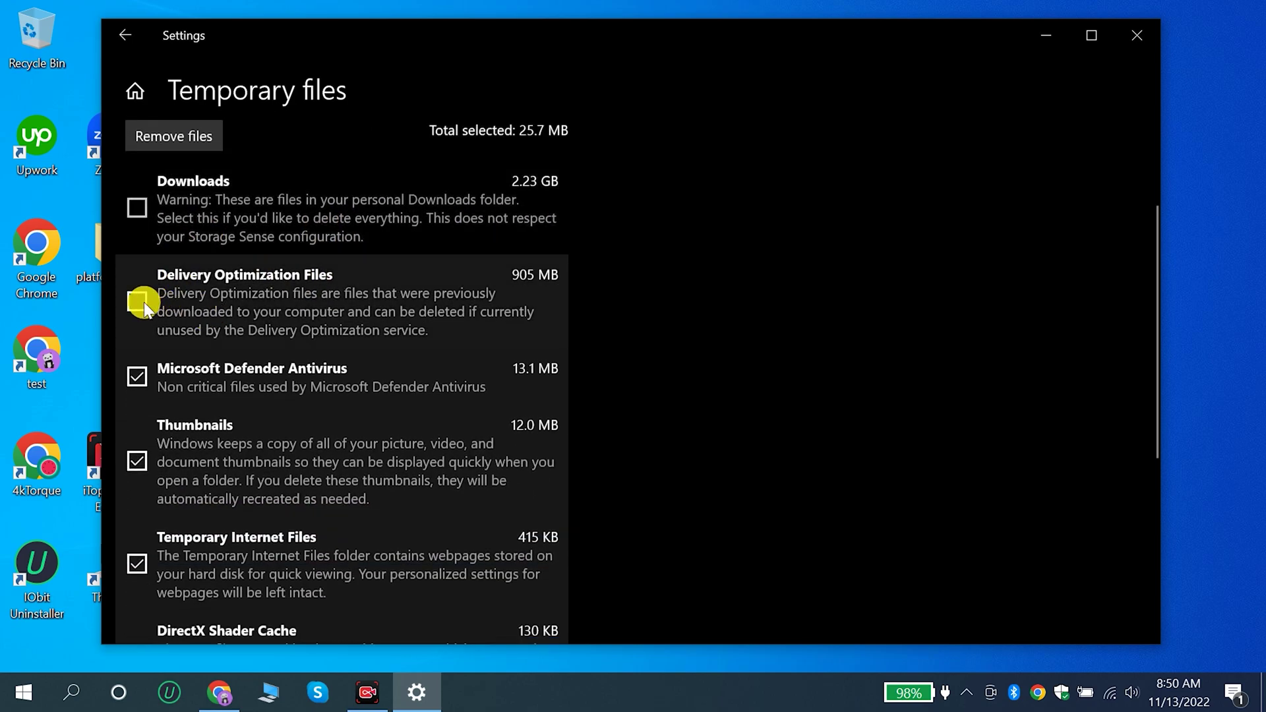
{"action": "scroll", "coordinate": [144, 302], "scroll_direction": "down", "scroll_amount": 1}
{"action": "scroll", "coordinate": [227, 327], "scroll_direction": "down", "scroll_amount": 1}
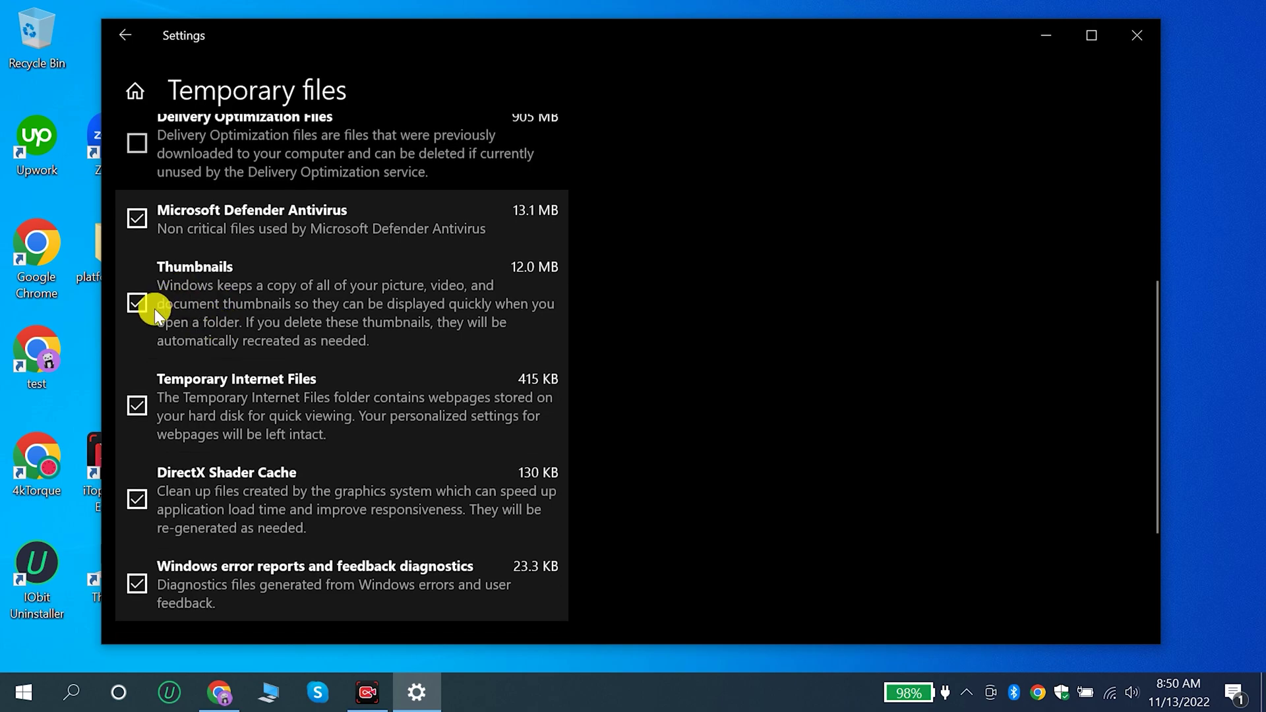
{"action": "scroll", "coordinate": [158, 338], "scroll_direction": "down", "scroll_amount": 2}
{"action": "scroll", "coordinate": [198, 403], "scroll_direction": "up", "scroll_amount": 5}
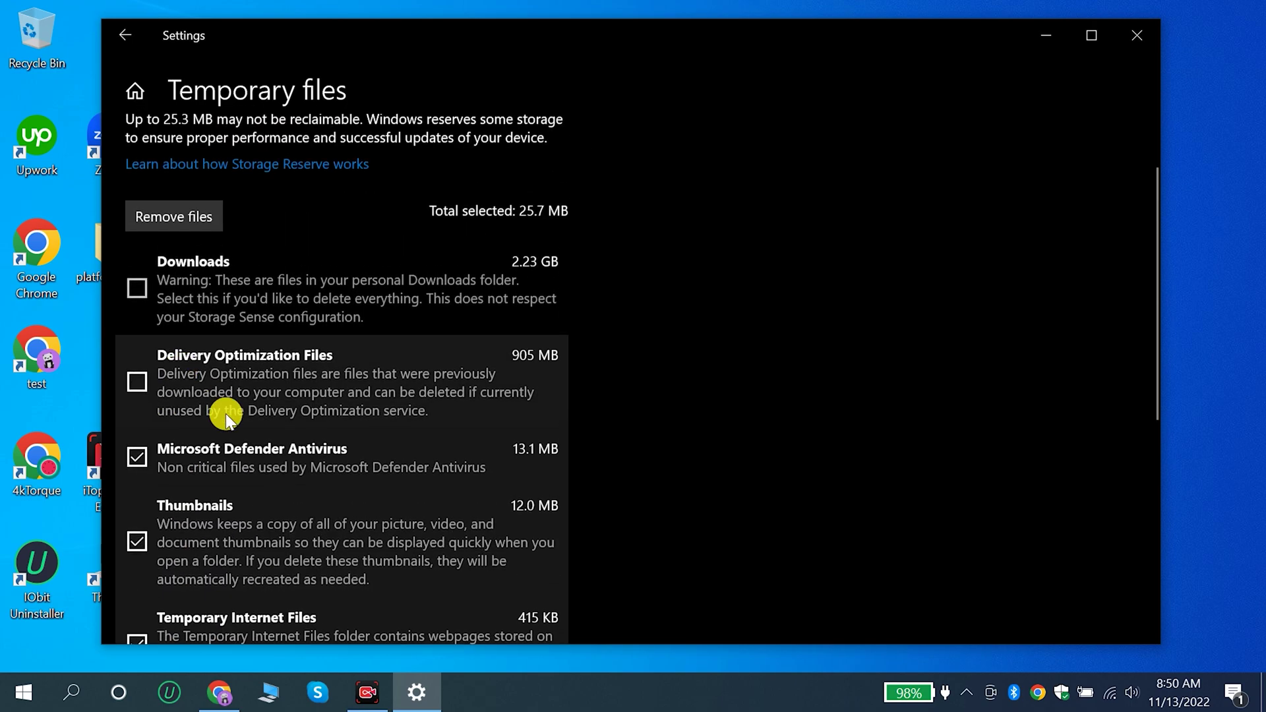
{"action": "scroll", "coordinate": [175, 330], "scroll_direction": "up", "scroll_amount": 1}
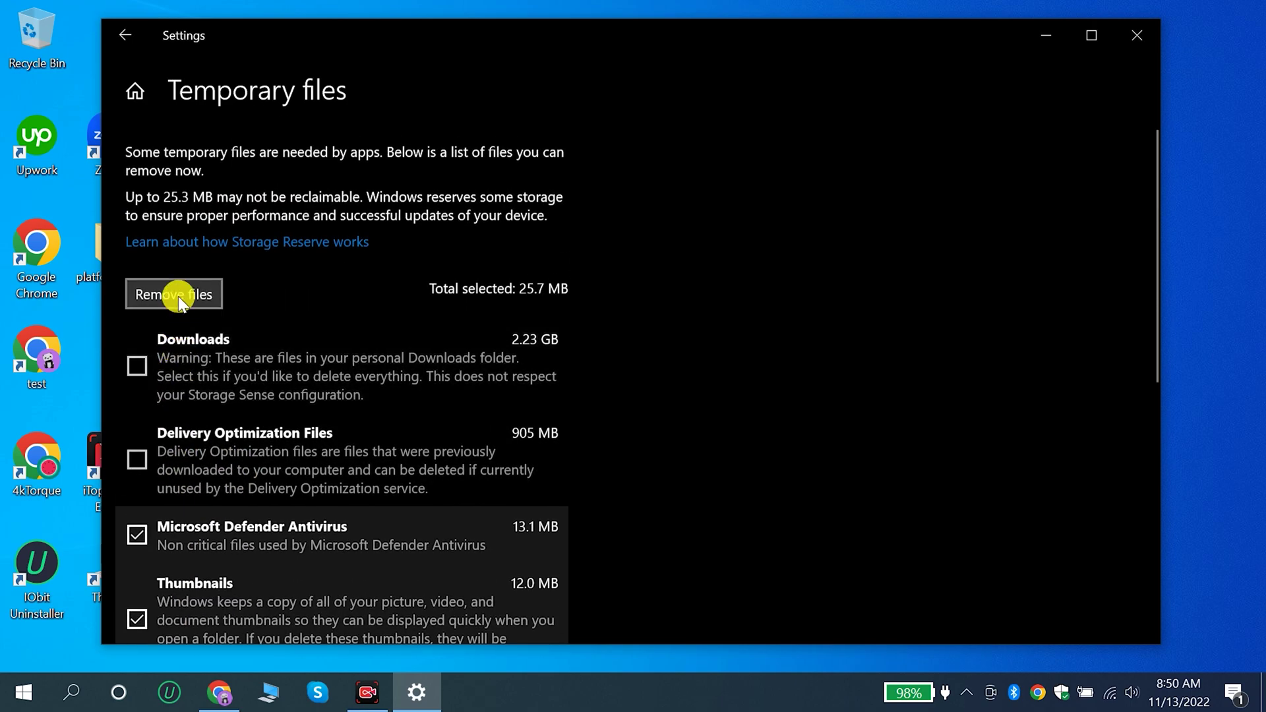
{"action": "left_click", "coordinate": [179, 301]}
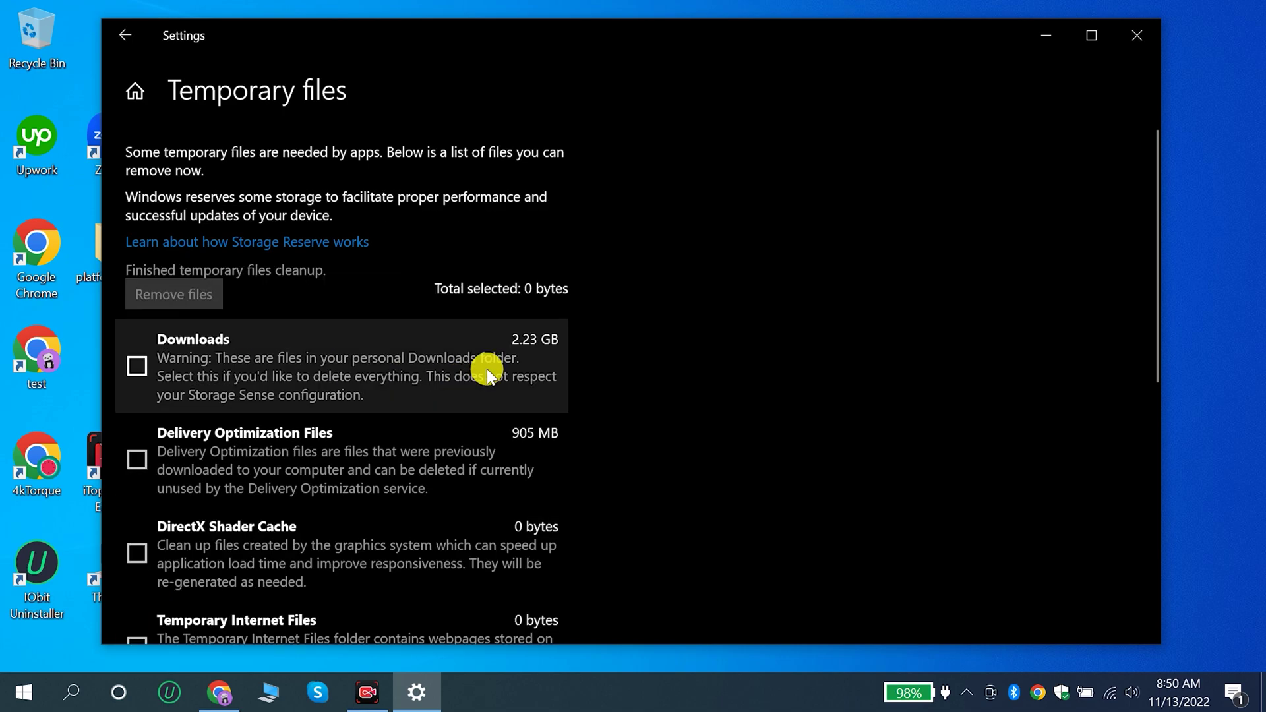
{"action": "scroll", "coordinate": [279, 295], "scroll_direction": "down", "scroll_amount": 3}
{"action": "scroll", "coordinate": [279, 295], "scroll_direction": "up", "scroll_amount": 3}
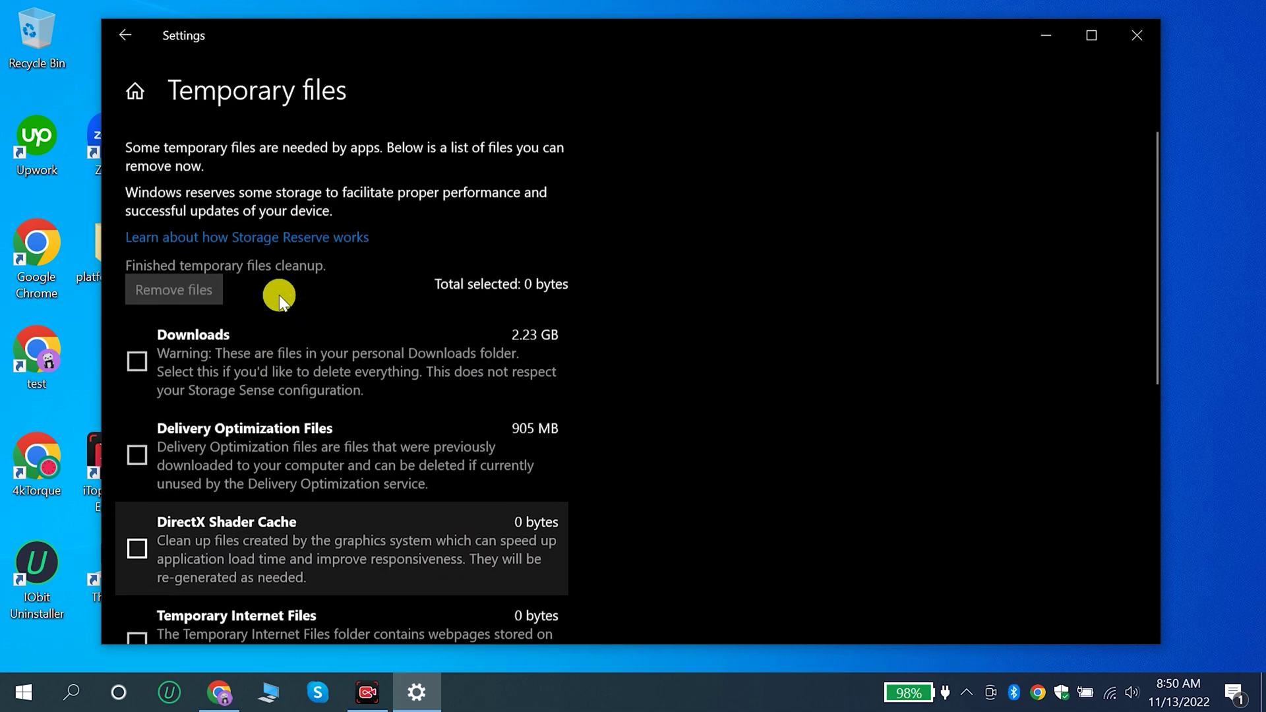
{"action": "scroll", "coordinate": [279, 295], "scroll_direction": "down", "scroll_amount": 7}
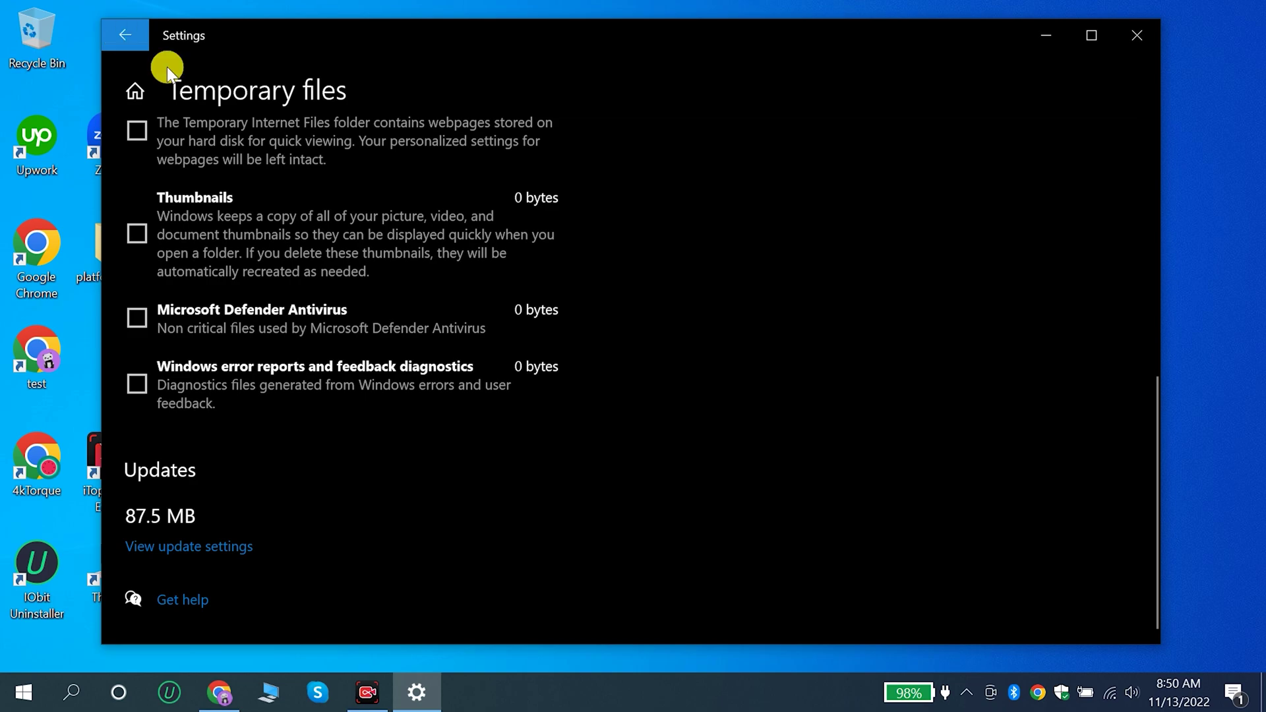
Optimize drives C: and New Volume (D:) with Optimize Drives, then close it.
{"action": "left_click", "coordinate": [126, 35]}
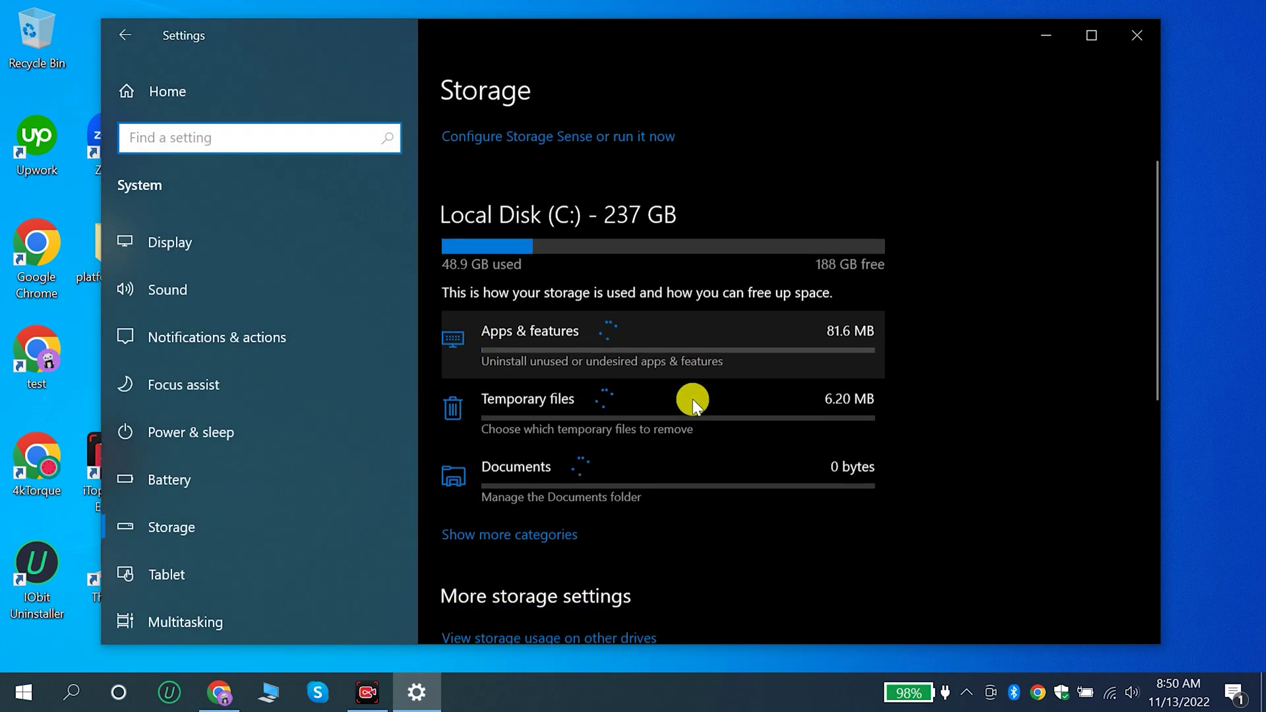
{"action": "scroll", "coordinate": [763, 397], "scroll_direction": "down", "scroll_amount": 5}
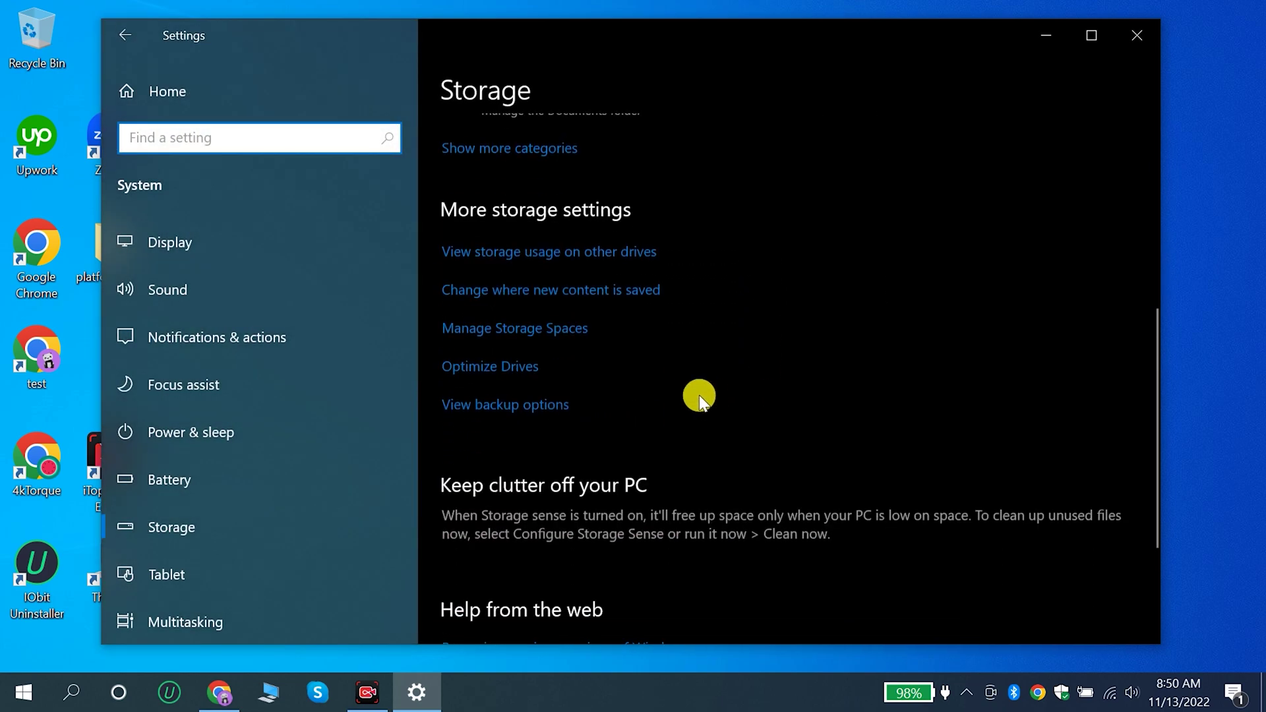
{"action": "left_click", "coordinate": [482, 368]}
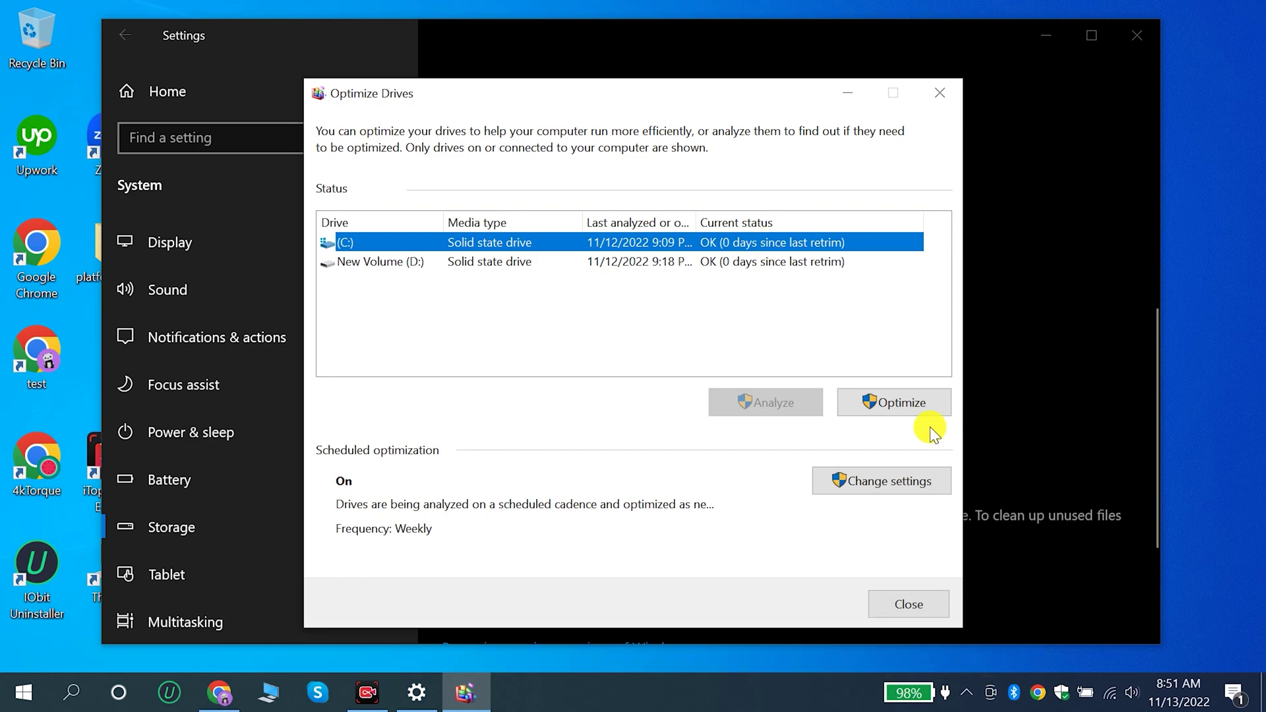
{"action": "left_click", "coordinate": [916, 409]}
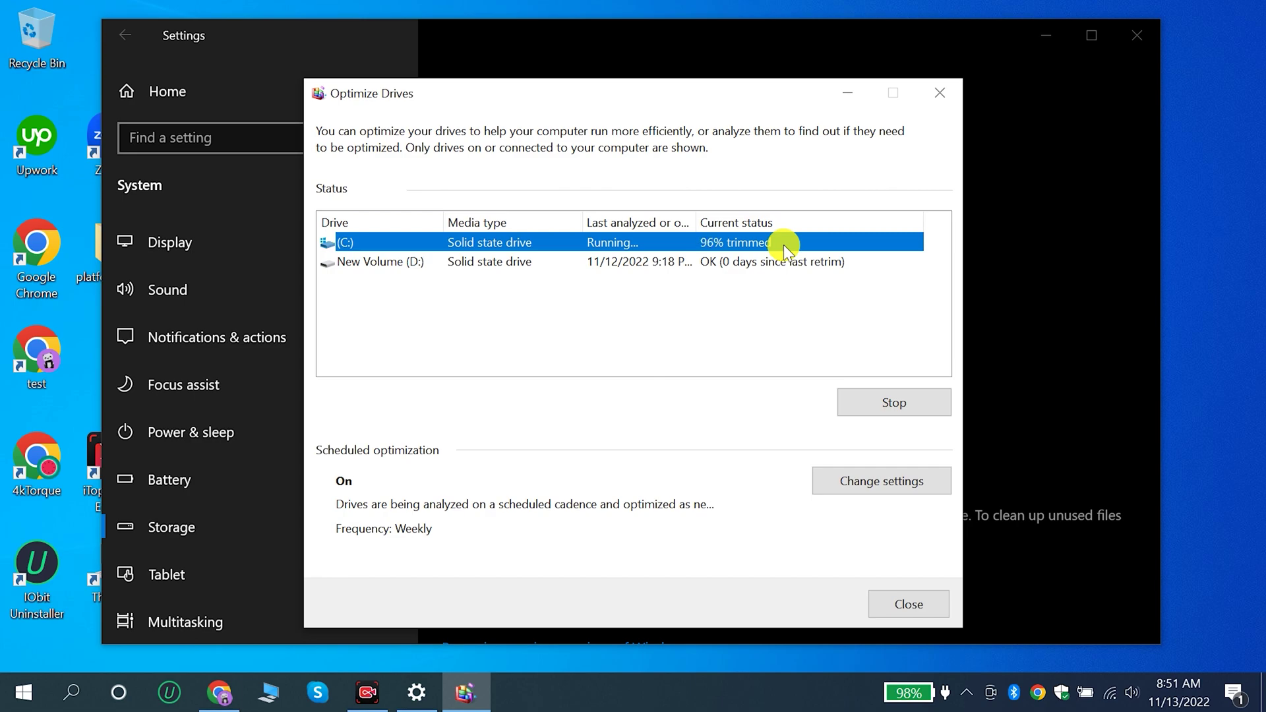
{"action": "left_click", "coordinate": [794, 263]}
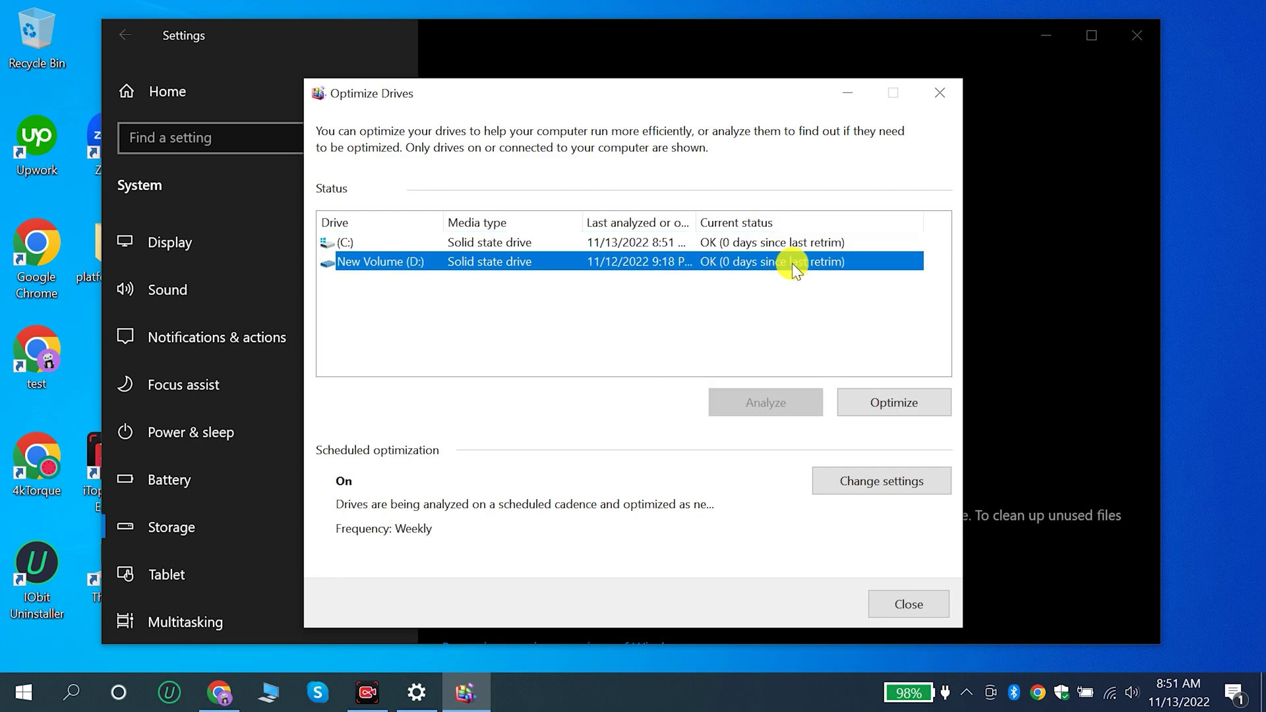
{"action": "left_click", "coordinate": [892, 404]}
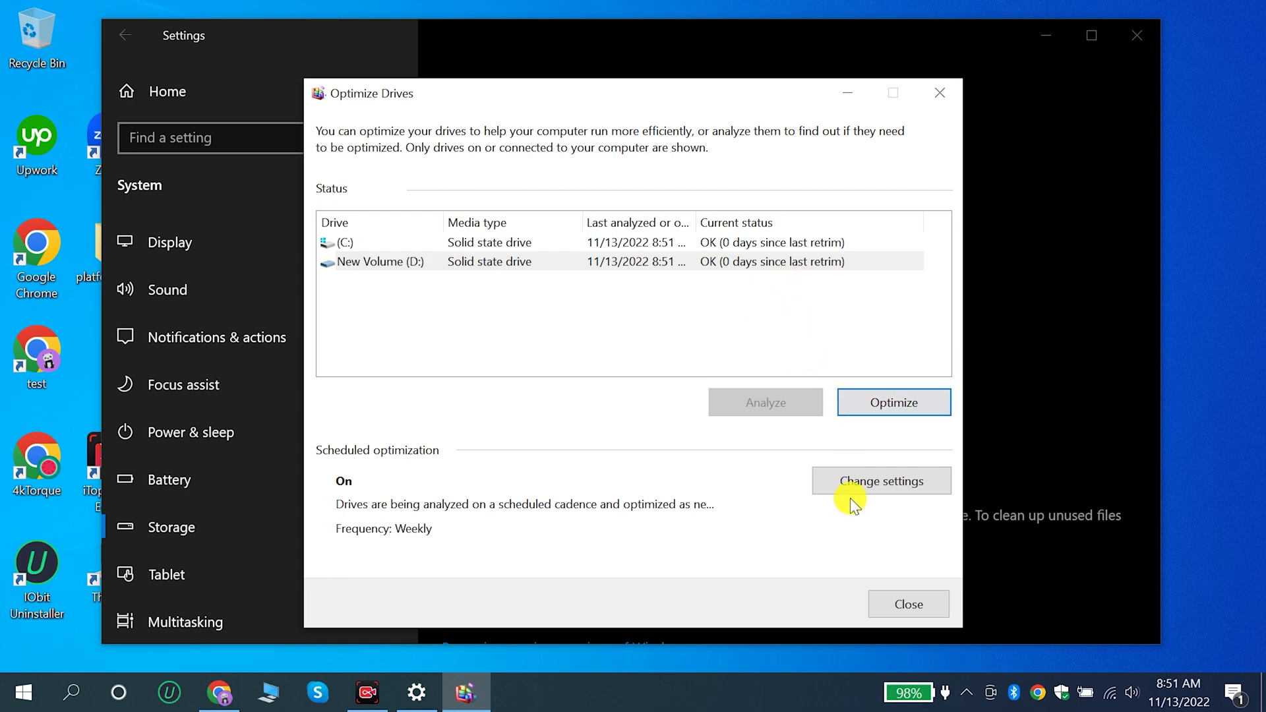
{"action": "left_click", "coordinate": [908, 605]}
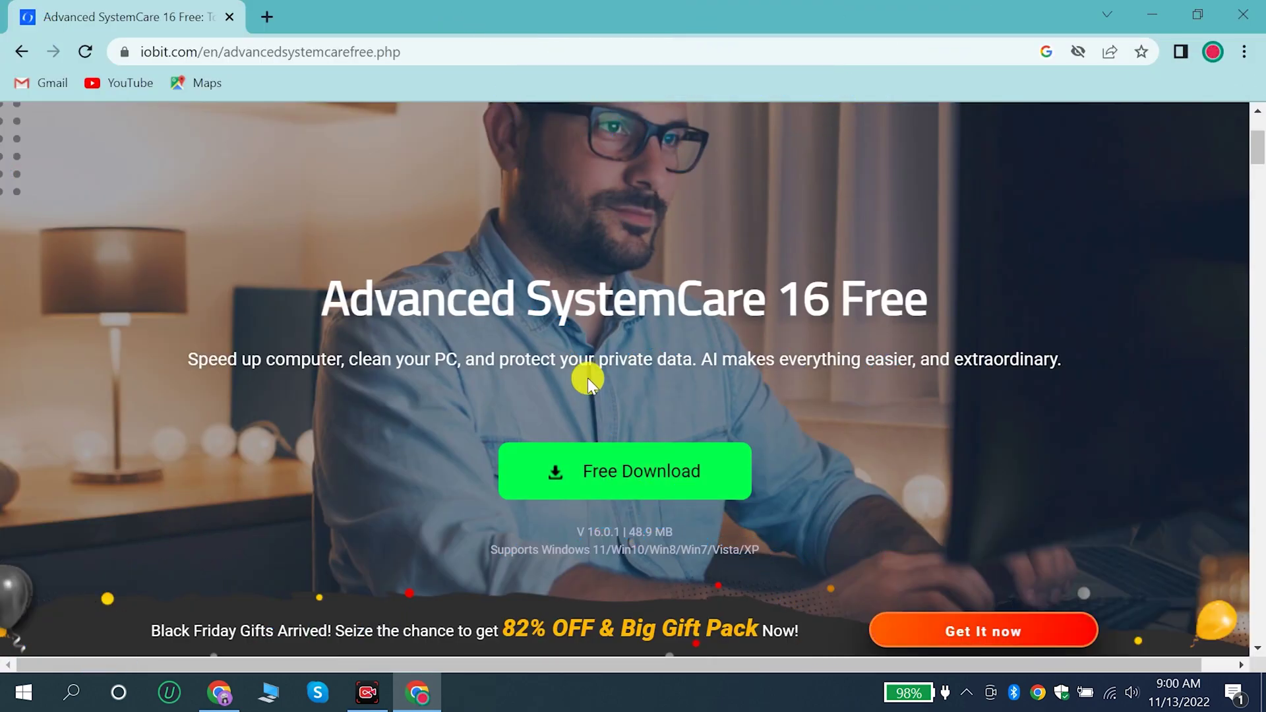
Browse the Advanced SystemCare 16 Free page, highlighting then deselecting its heading.
{"action": "scroll", "coordinate": [430, 275], "scroll_direction": "down", "scroll_amount": 5}
{"action": "scroll", "coordinate": [411, 272], "scroll_direction": "up", "scroll_amount": 6}
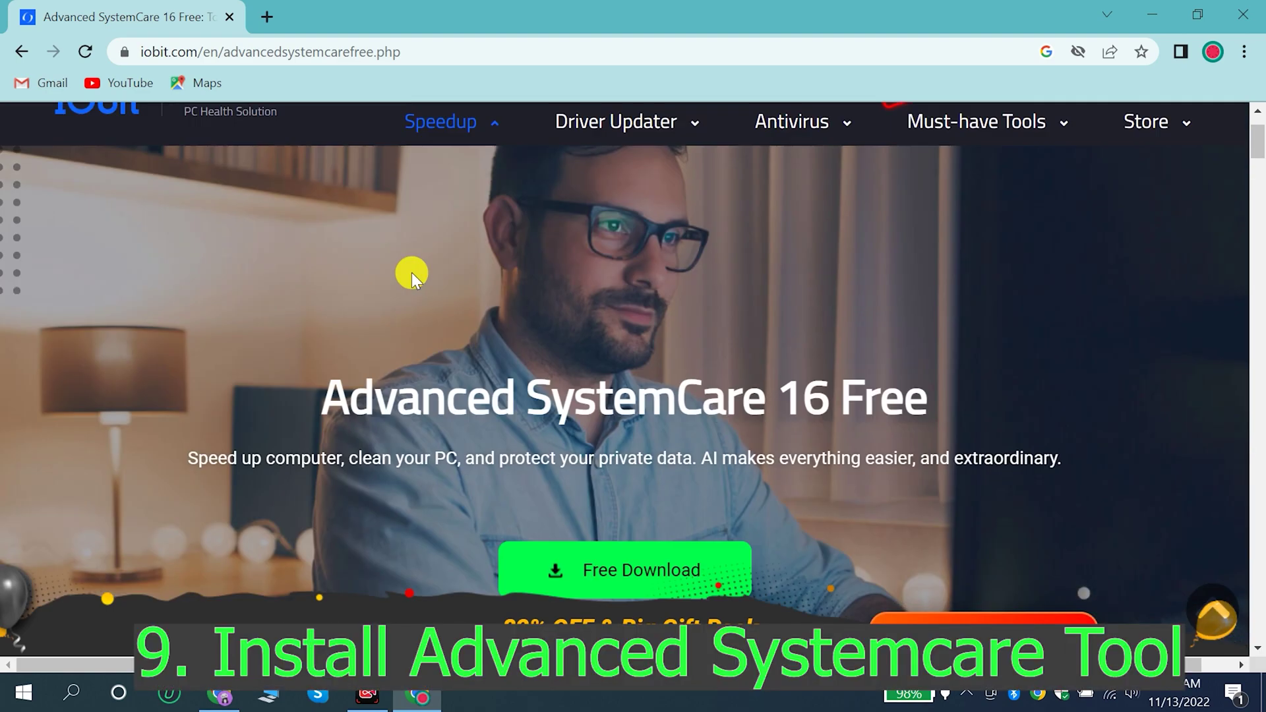
{"action": "scroll", "coordinate": [411, 272], "scroll_direction": "up", "scroll_amount": 2}
{"action": "scroll", "coordinate": [549, 370], "scroll_direction": "down", "scroll_amount": 2}
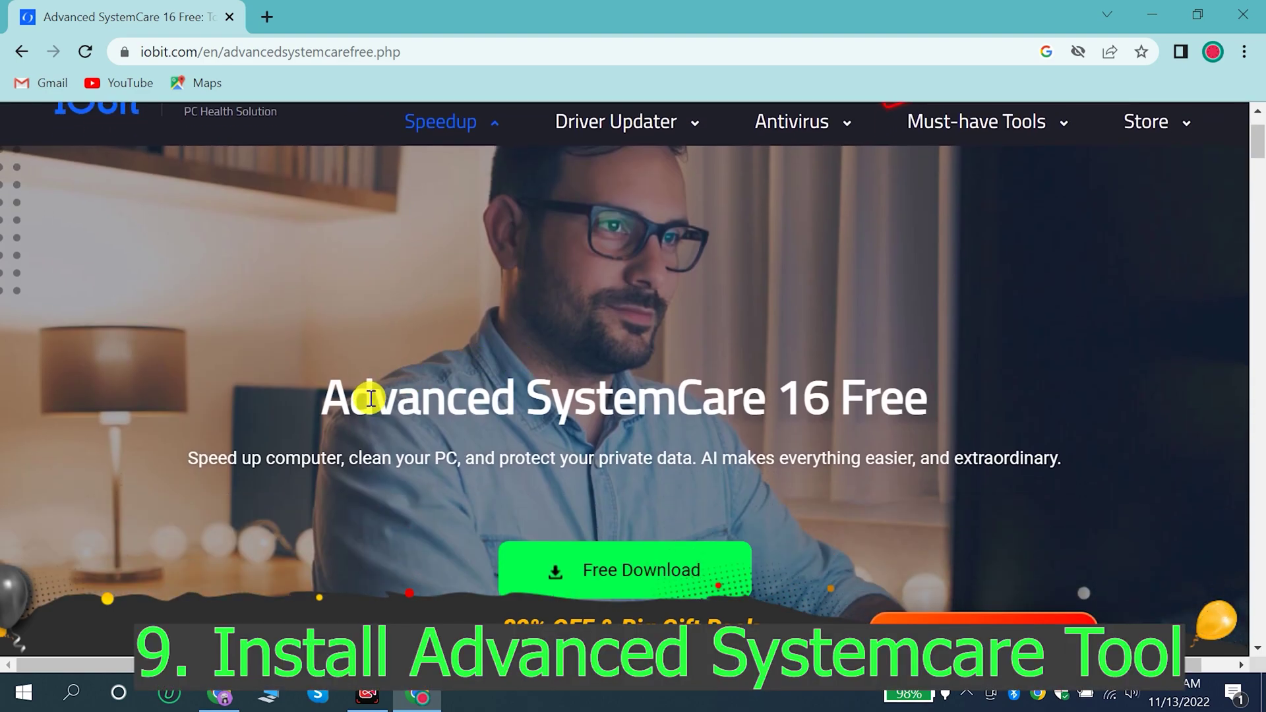
{"action": "left_click_drag", "start_coordinate": [353, 396], "coordinate": [929, 428]}
{"action": "left_click", "coordinate": [802, 413]}
{"action": "scroll", "coordinate": [784, 396], "scroll_direction": "down", "scroll_amount": 1}
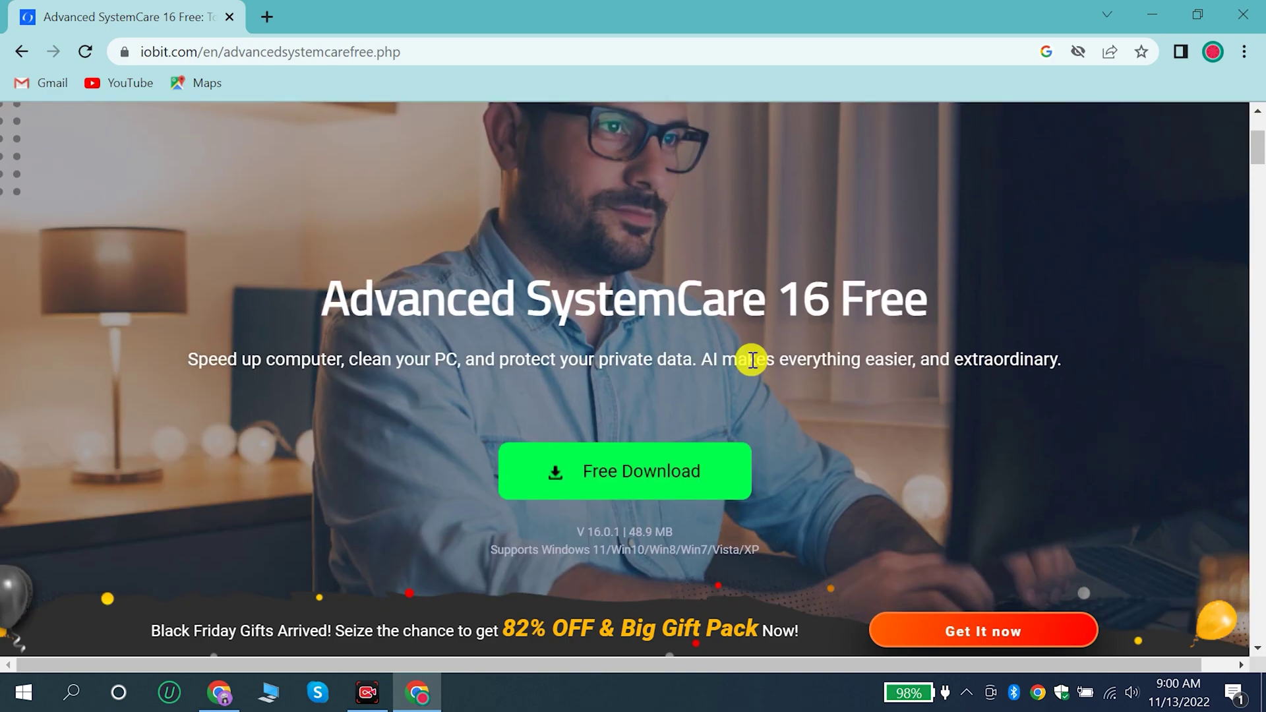
{"action": "scroll", "coordinate": [583, 359], "scroll_direction": "down", "scroll_amount": 3}
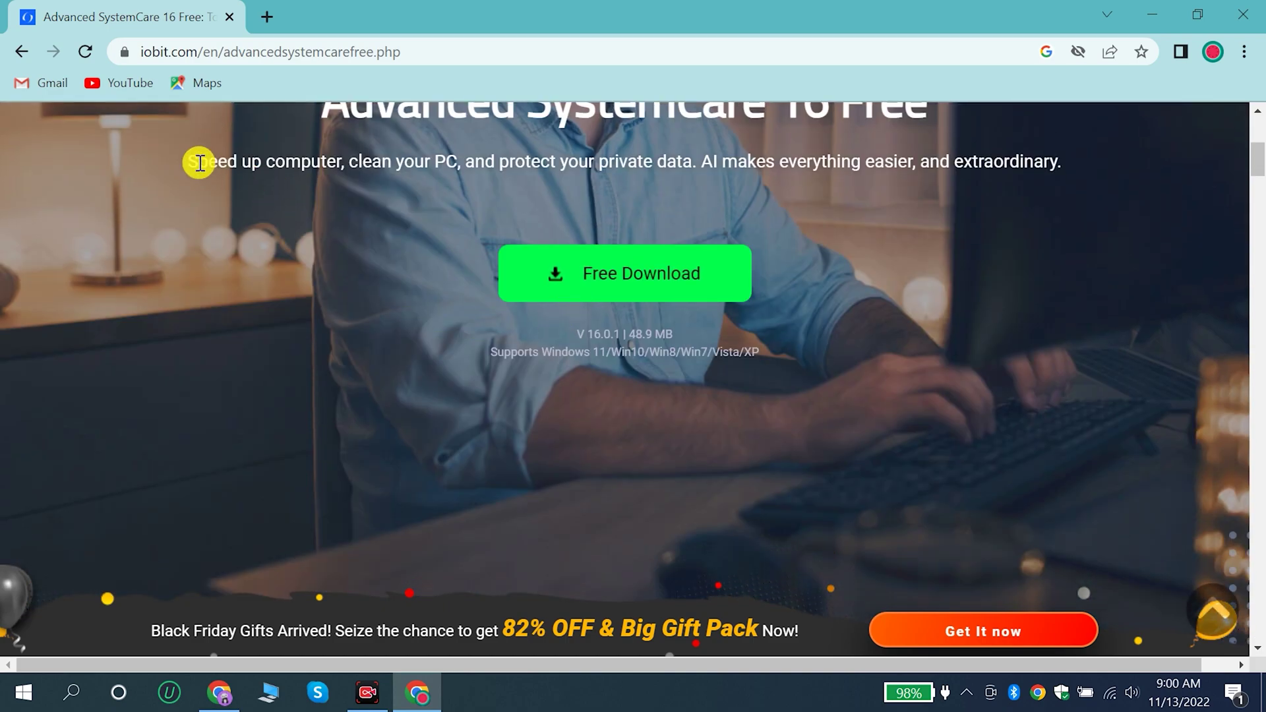
Highlight the page subtitle, then close the Chrome window.
{"action": "left_click_drag", "start_coordinate": [198, 161], "coordinate": [1063, 165]}
{"action": "left_click", "coordinate": [917, 151]}
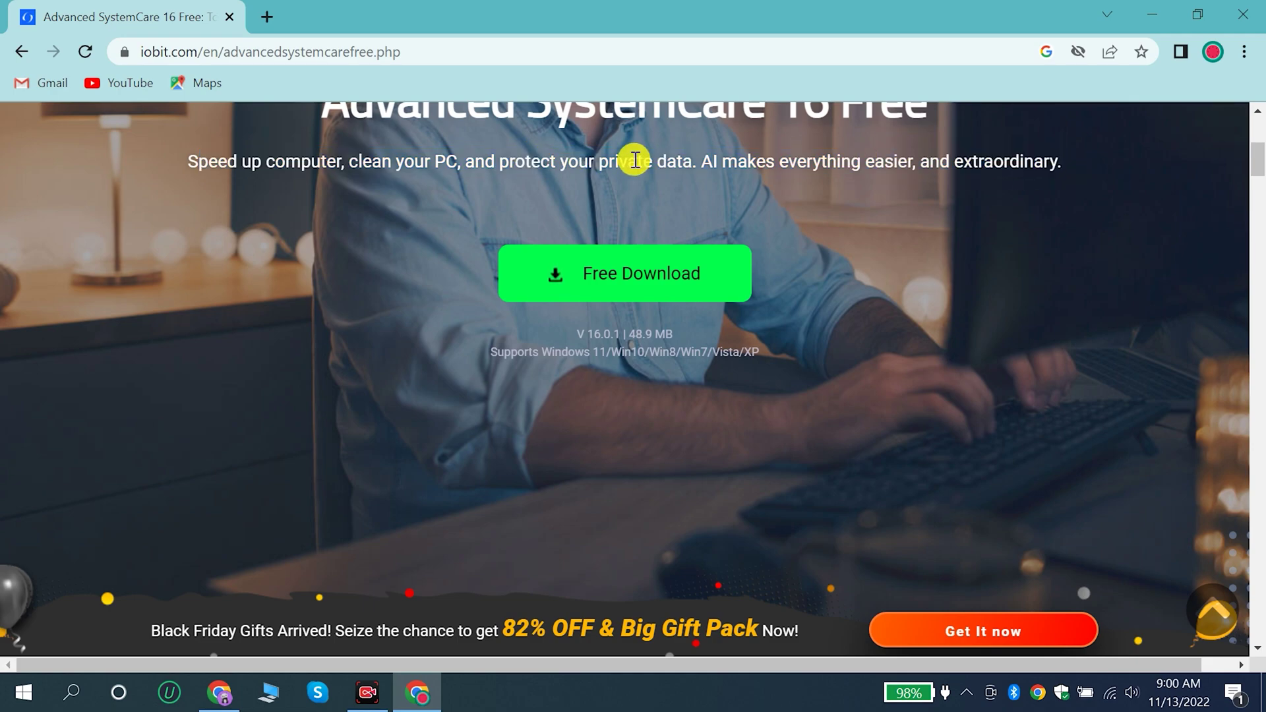
{"action": "left_click_drag", "start_coordinate": [636, 161], "coordinate": [368, 160]}
{"action": "left_click", "coordinate": [367, 161]}
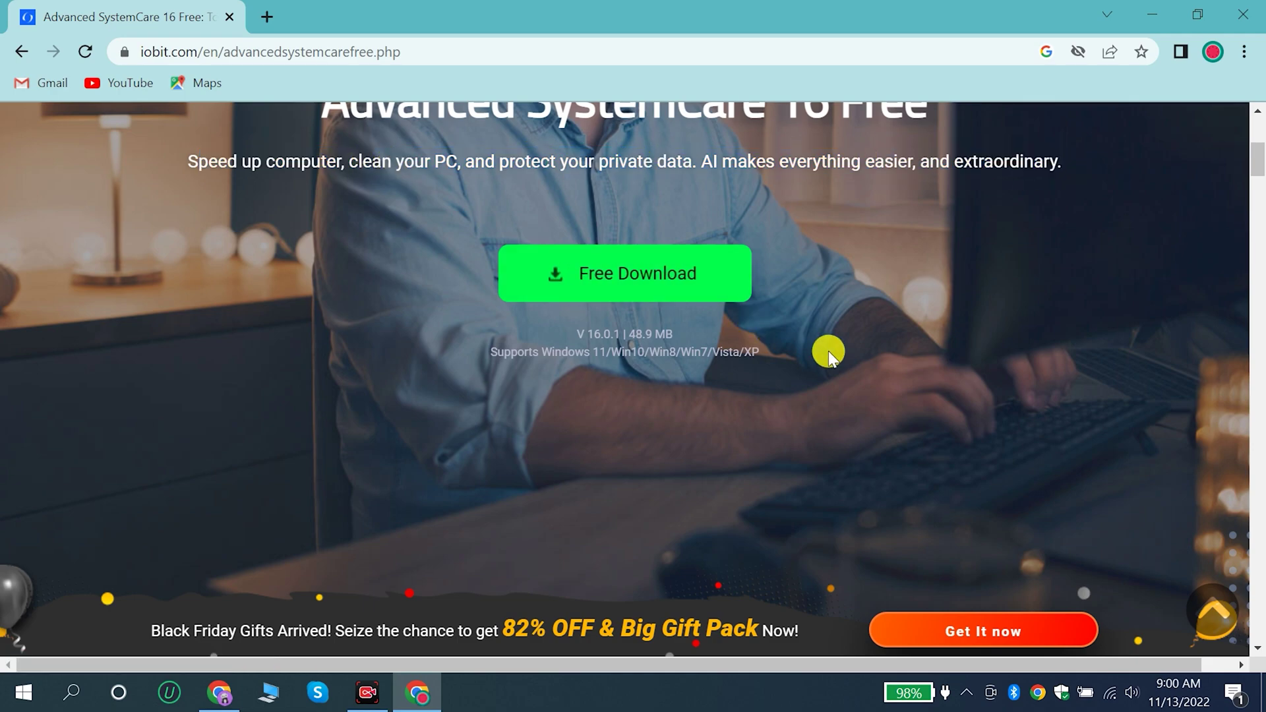
{"action": "scroll", "coordinate": [818, 380], "scroll_direction": "down", "scroll_amount": 2}
{"action": "scroll", "coordinate": [801, 370], "scroll_direction": "down", "scroll_amount": 4}
{"action": "scroll", "coordinate": [789, 362], "scroll_direction": "up", "scroll_amount": 10}
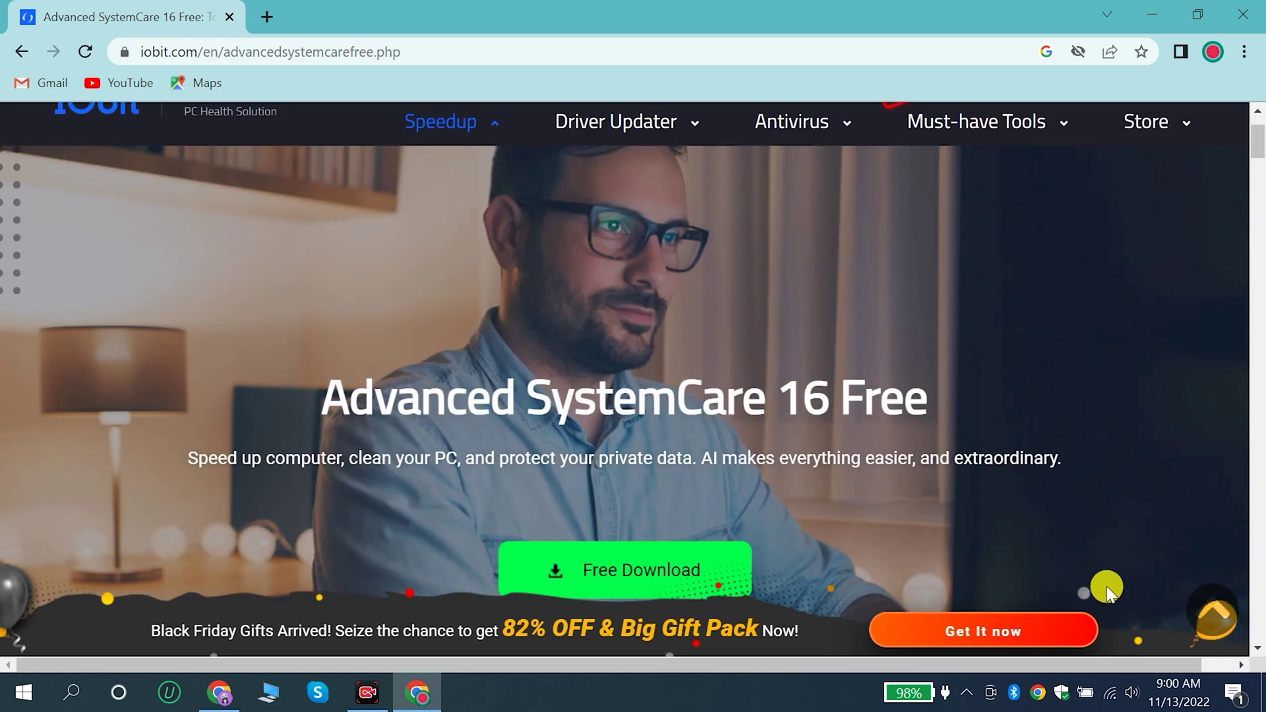
{"action": "left_click", "coordinate": [1243, 14]}
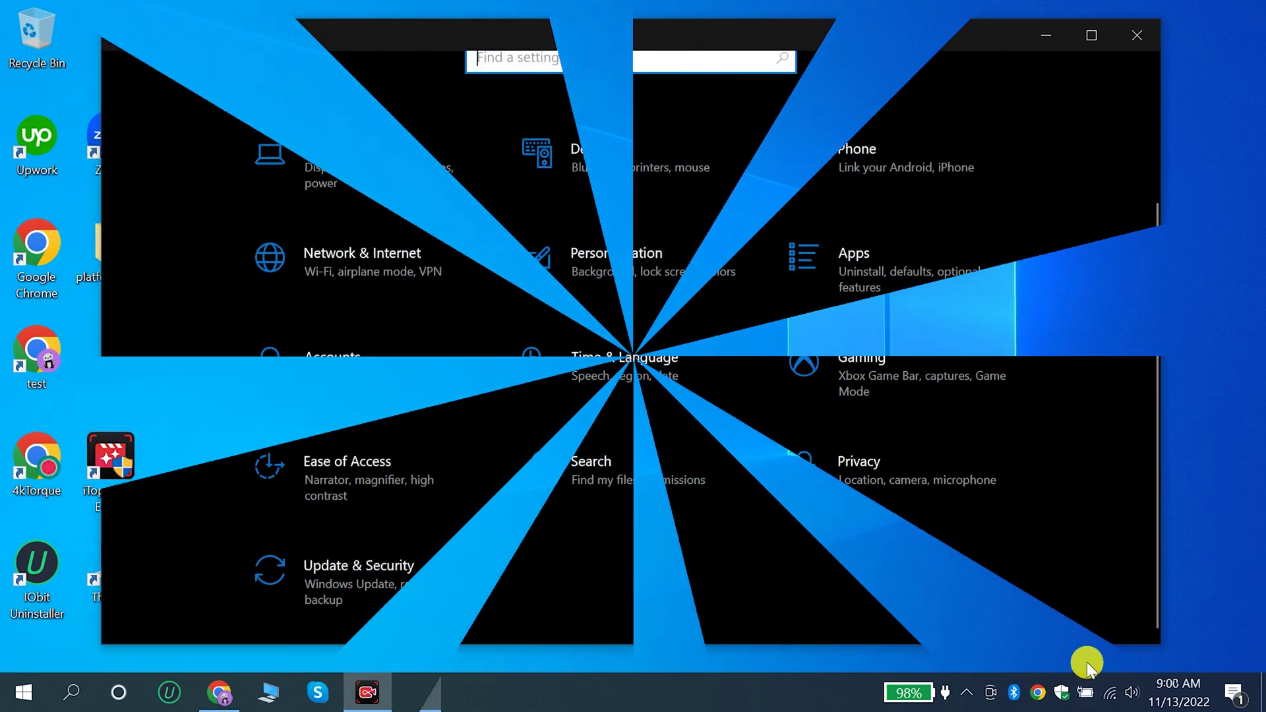
Open Windows Security's virus & threat protection maximized and check for protection updates.
{"action": "left_click", "coordinate": [398, 591]}
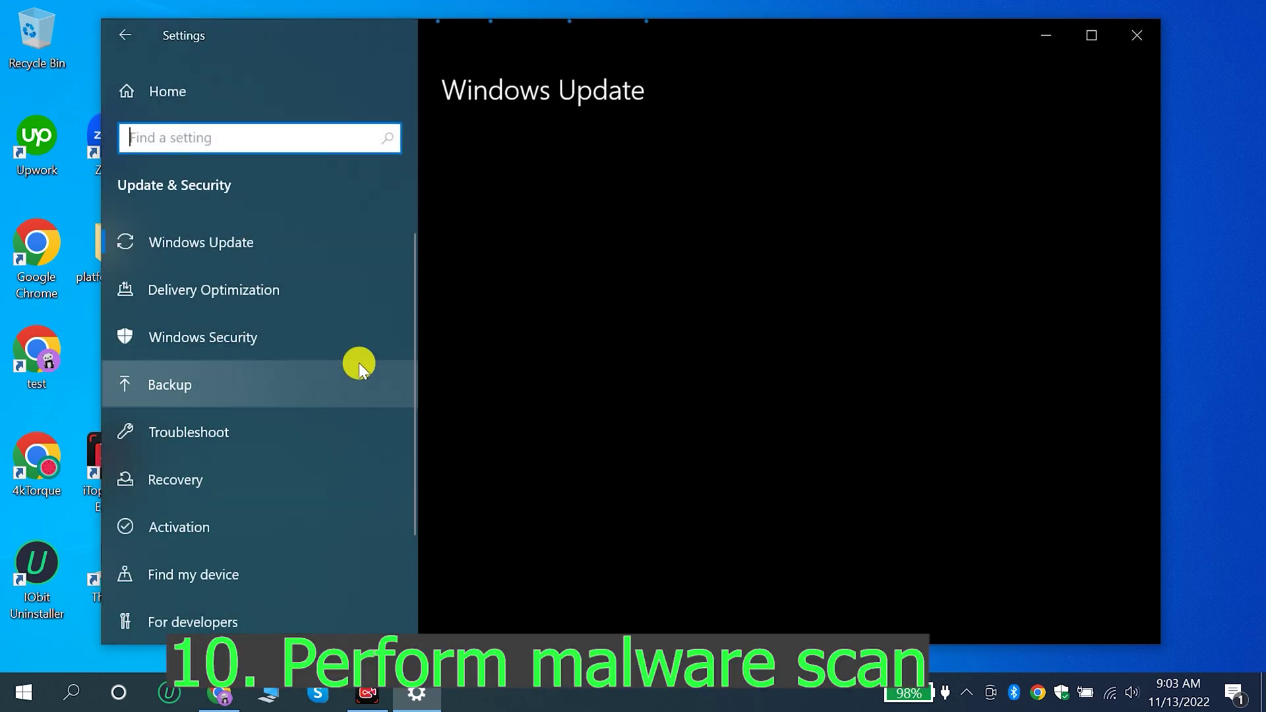
{"action": "left_click", "coordinate": [262, 333]}
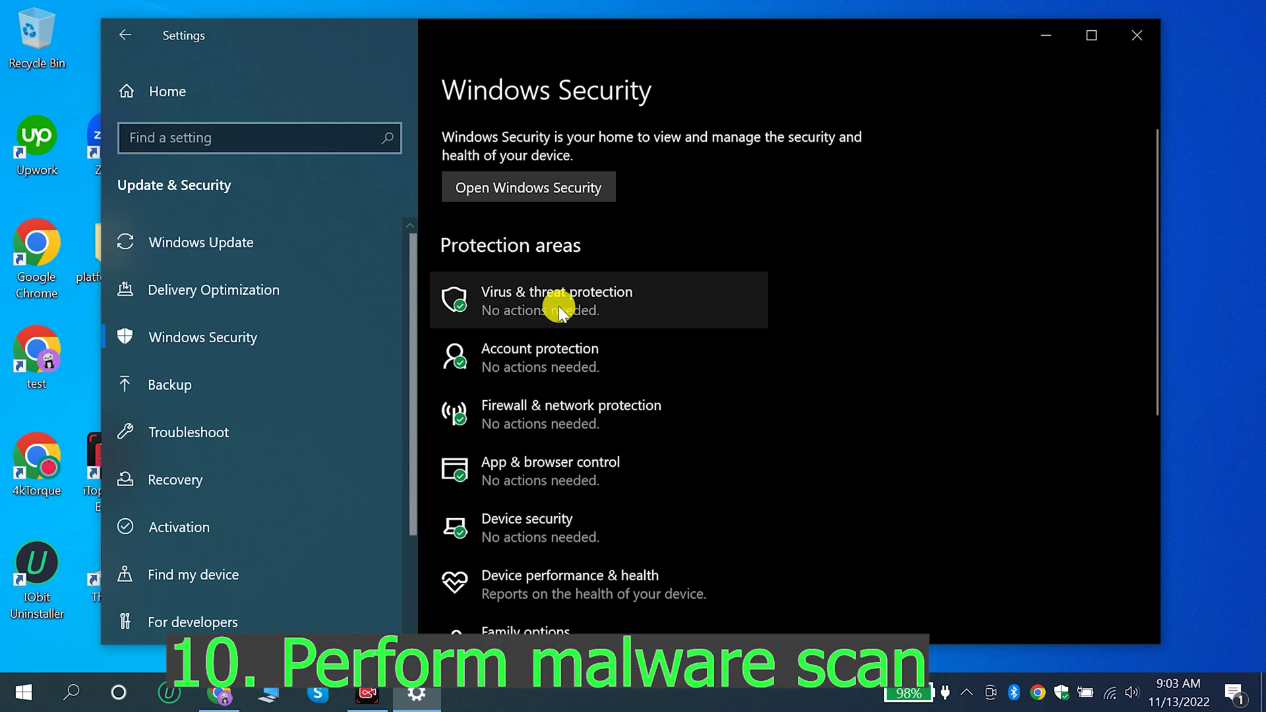
{"action": "left_click", "coordinate": [559, 306]}
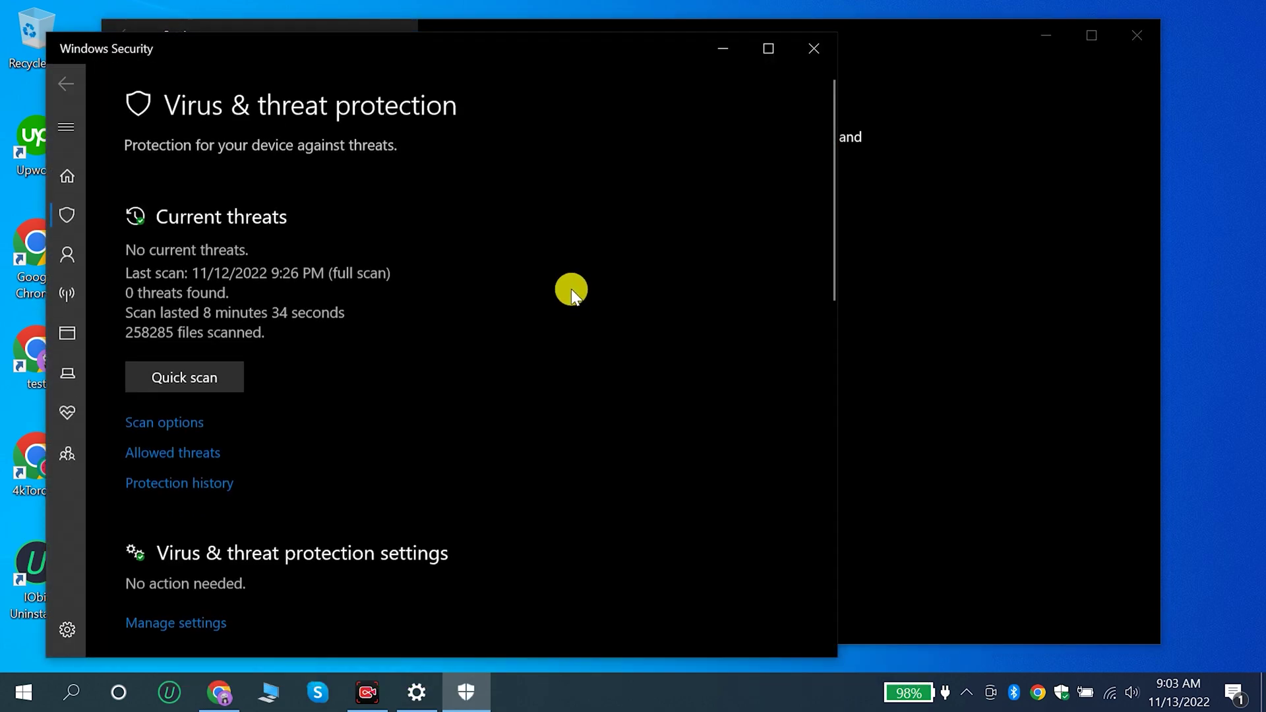
{"action": "left_click", "coordinate": [768, 50]}
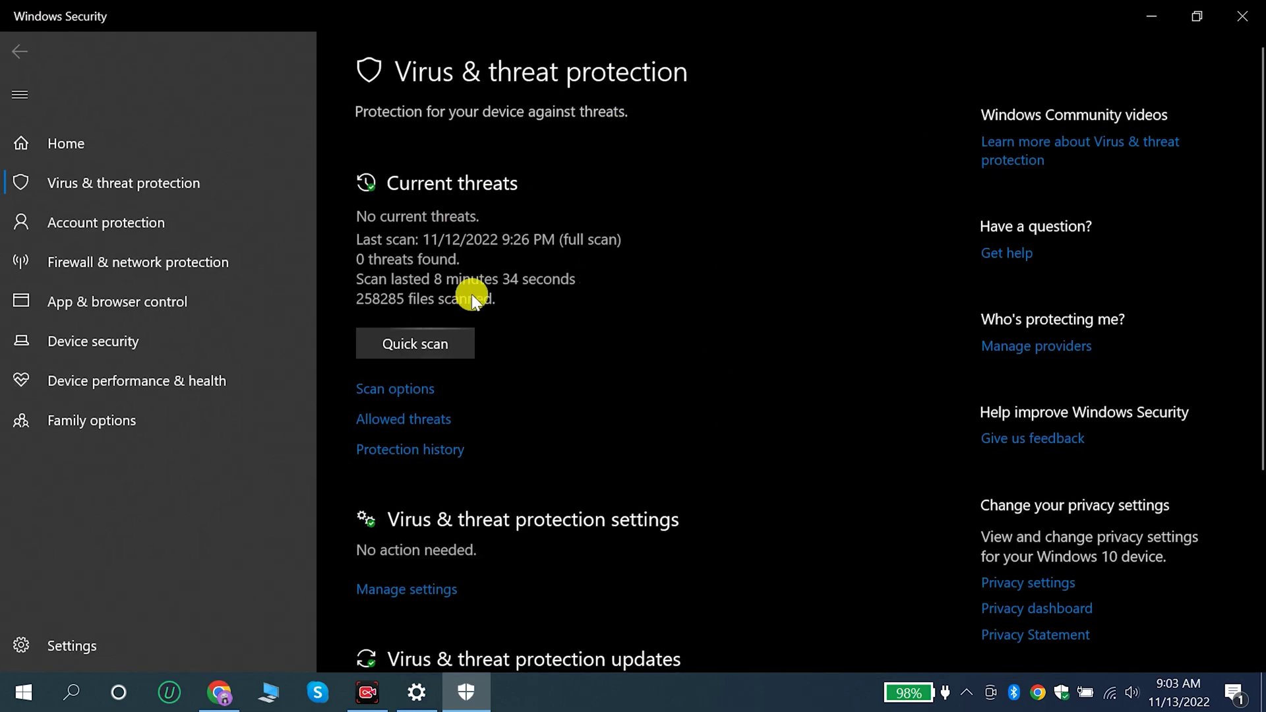
{"action": "scroll", "coordinate": [659, 357], "scroll_direction": "down", "scroll_amount": 4}
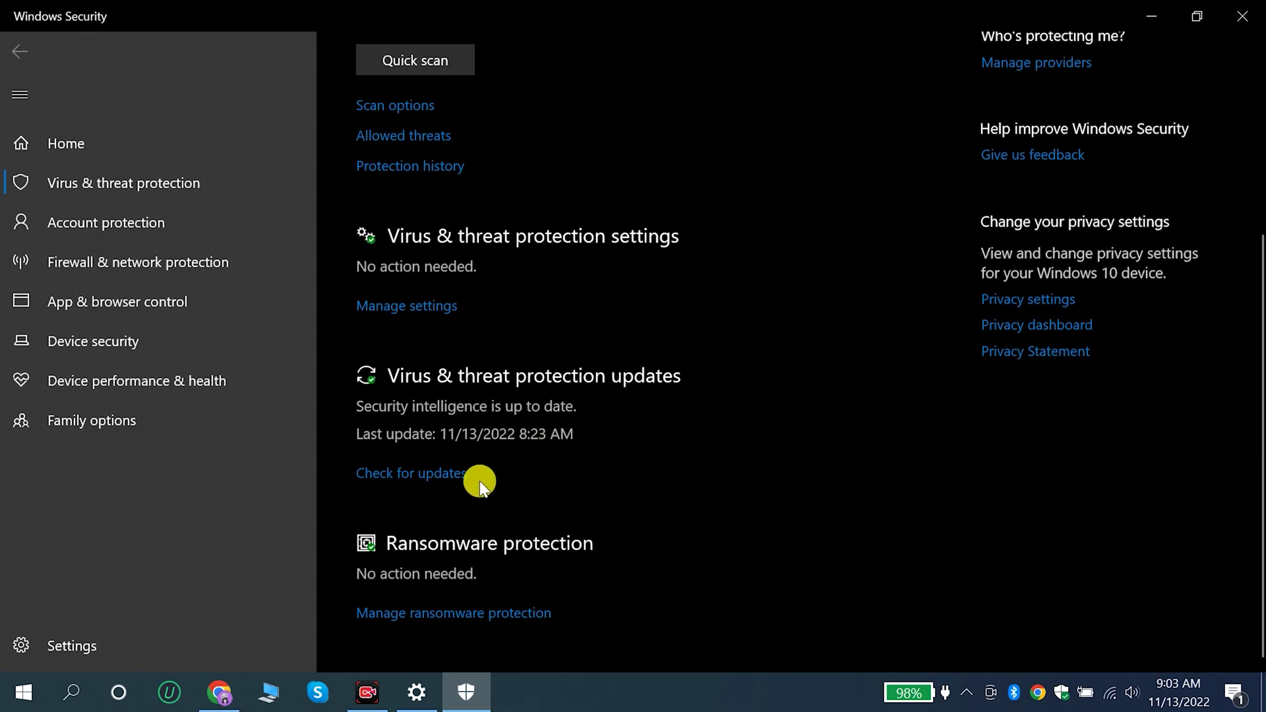
{"action": "left_click", "coordinate": [416, 473]}
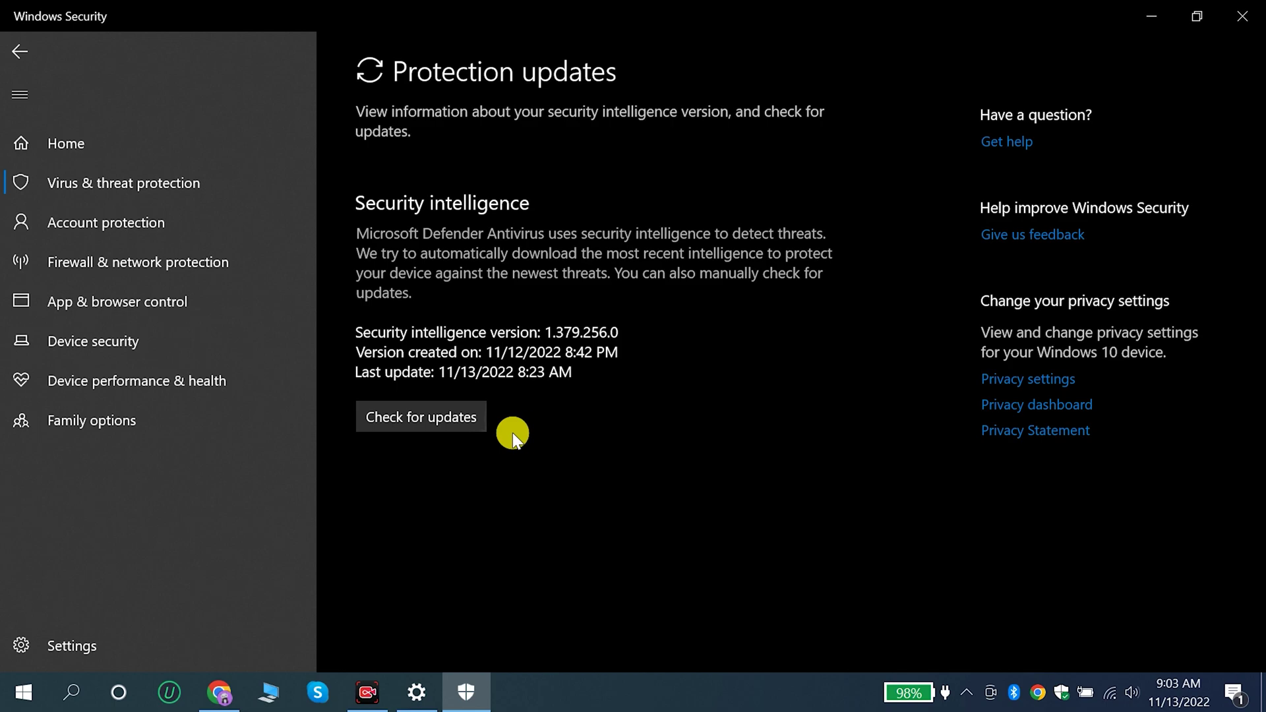
{"action": "left_click", "coordinate": [420, 414]}
Start a Full scan from Virtual & threat protection's Scan options, then cancel it.
{"action": "left_click", "coordinate": [229, 193]}
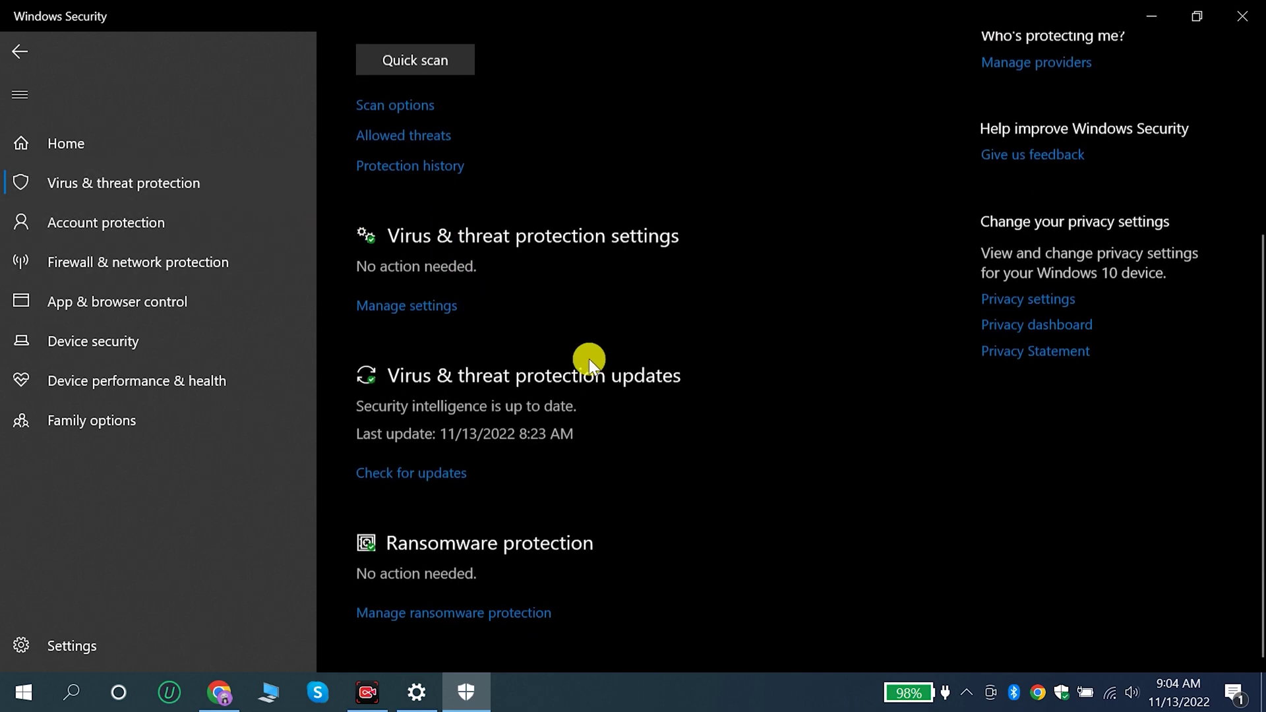
{"action": "scroll", "coordinate": [513, 319], "scroll_direction": "up", "scroll_amount": 3}
{"action": "left_click", "coordinate": [408, 297]}
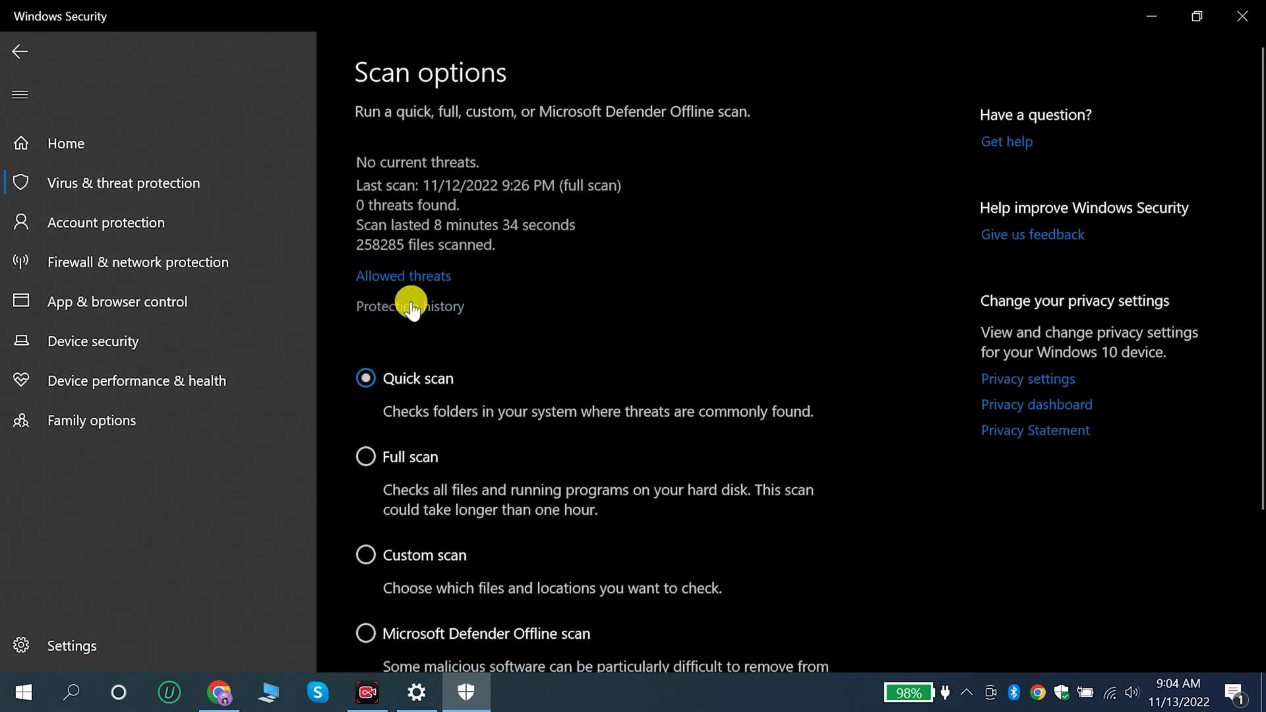
{"action": "scroll", "coordinate": [555, 411], "scroll_direction": "down", "scroll_amount": 3}
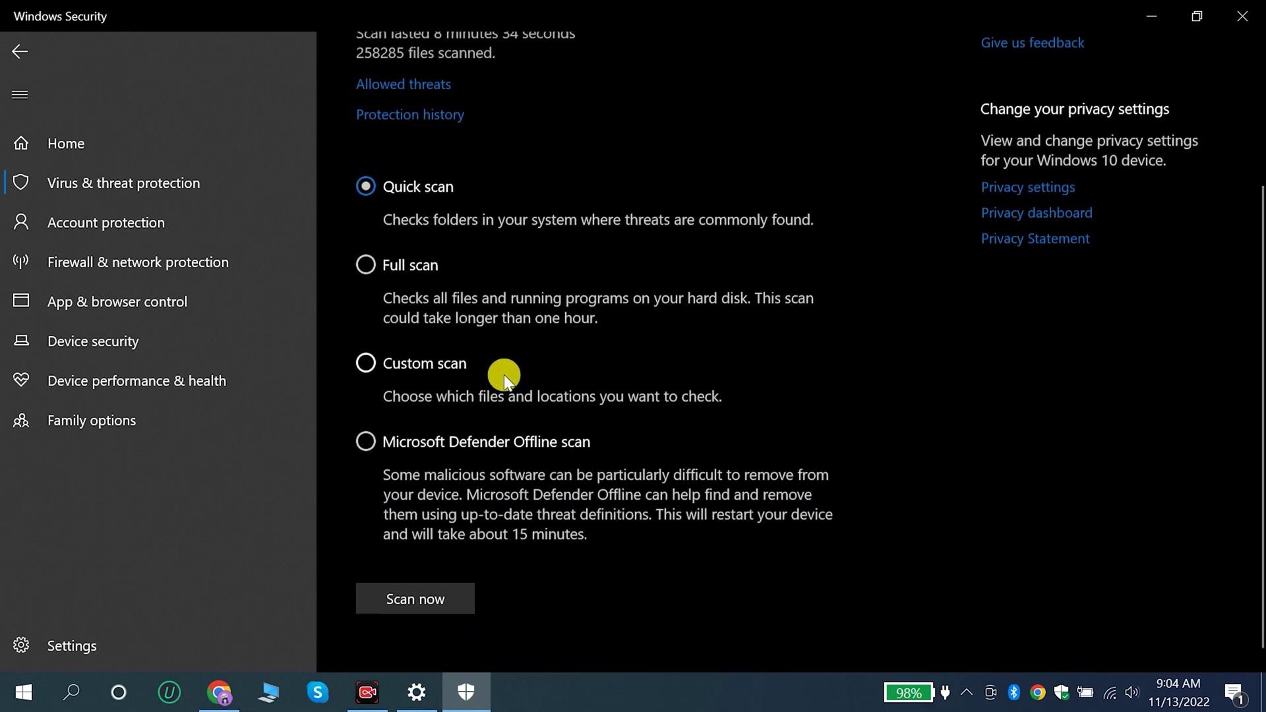
{"action": "left_click", "coordinate": [375, 268]}
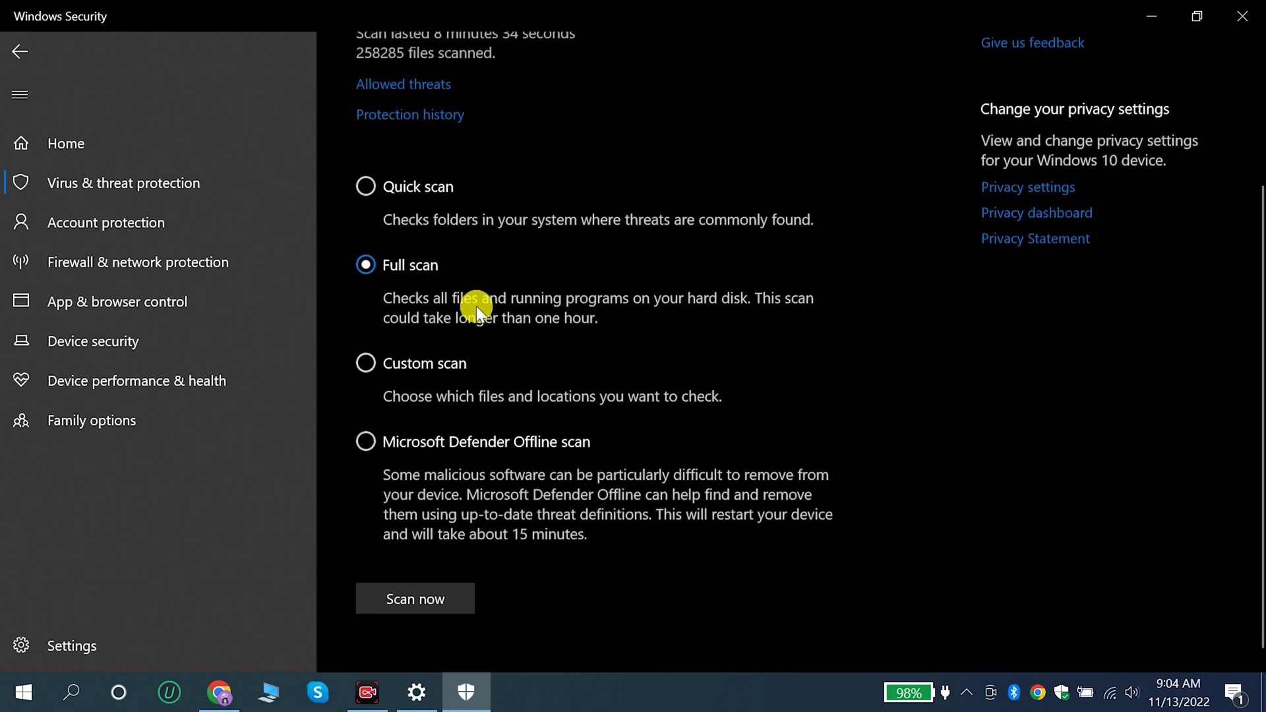
{"action": "left_click", "coordinate": [414, 602]}
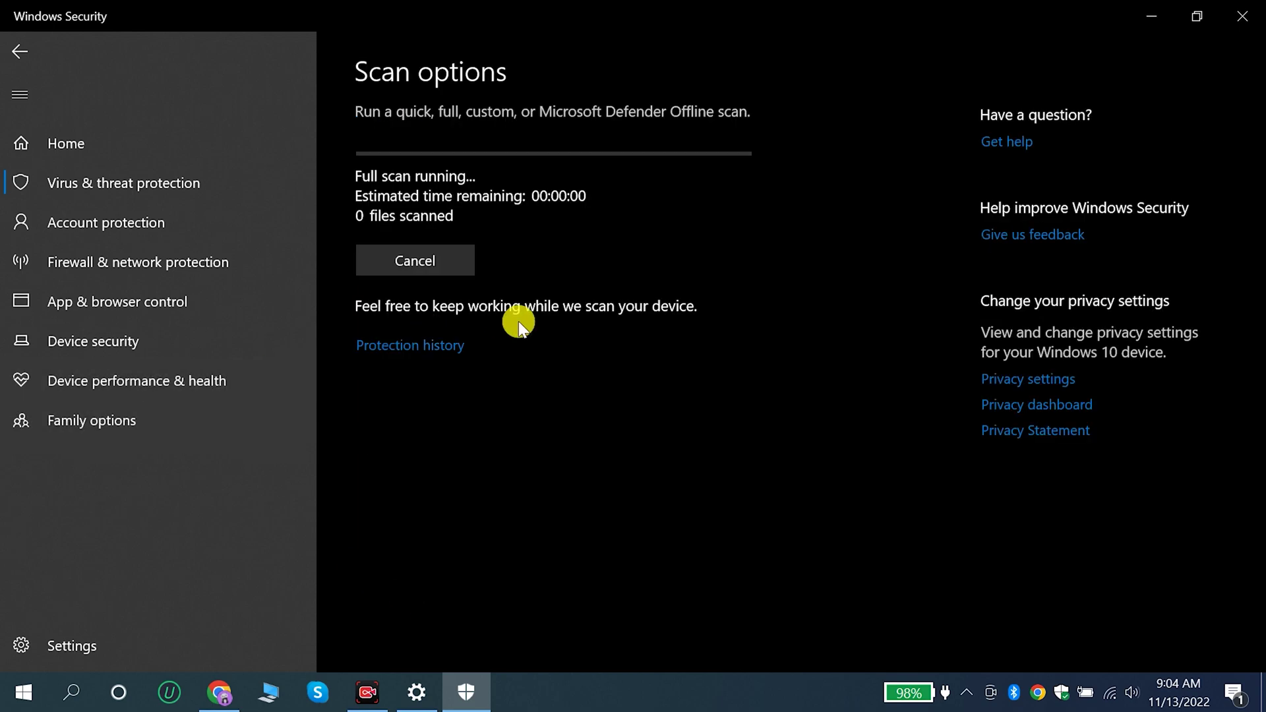
{"action": "left_click", "coordinate": [468, 261]}
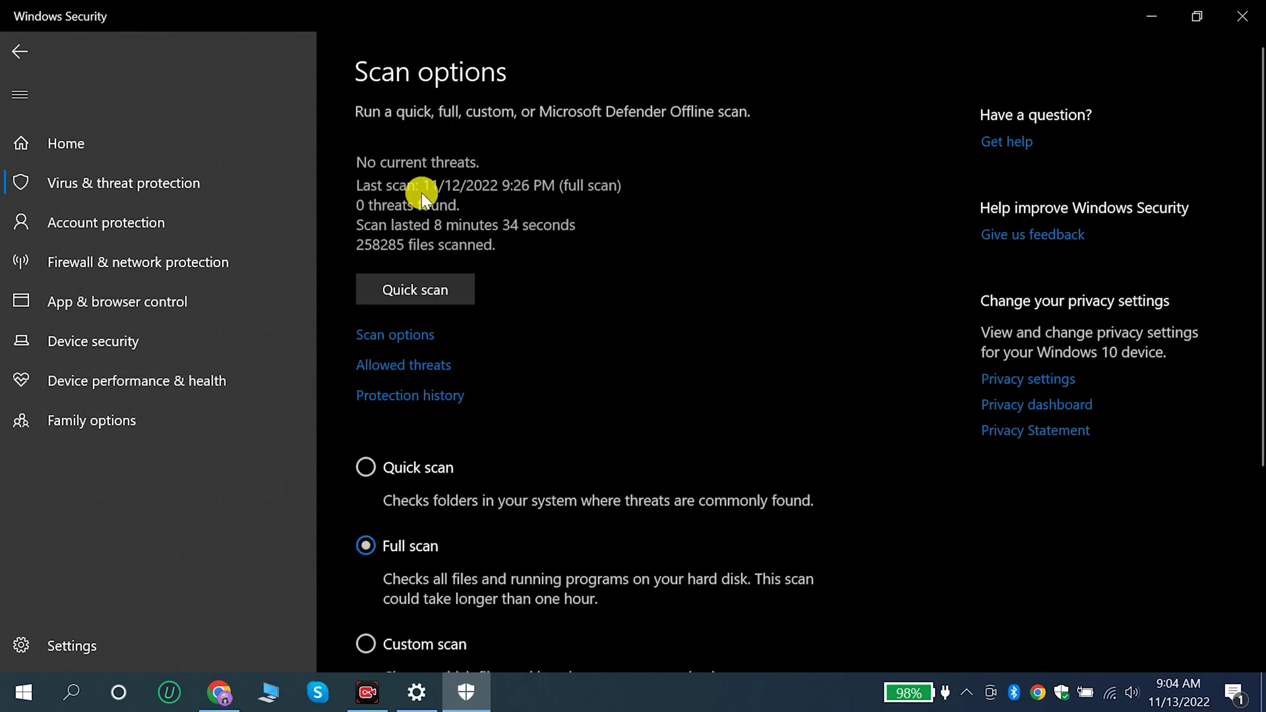
Select Microsoft Defender Offline scan, try Scan now, and close Windows Security.
{"action": "scroll", "coordinate": [513, 359], "scroll_direction": "down", "scroll_amount": 4}
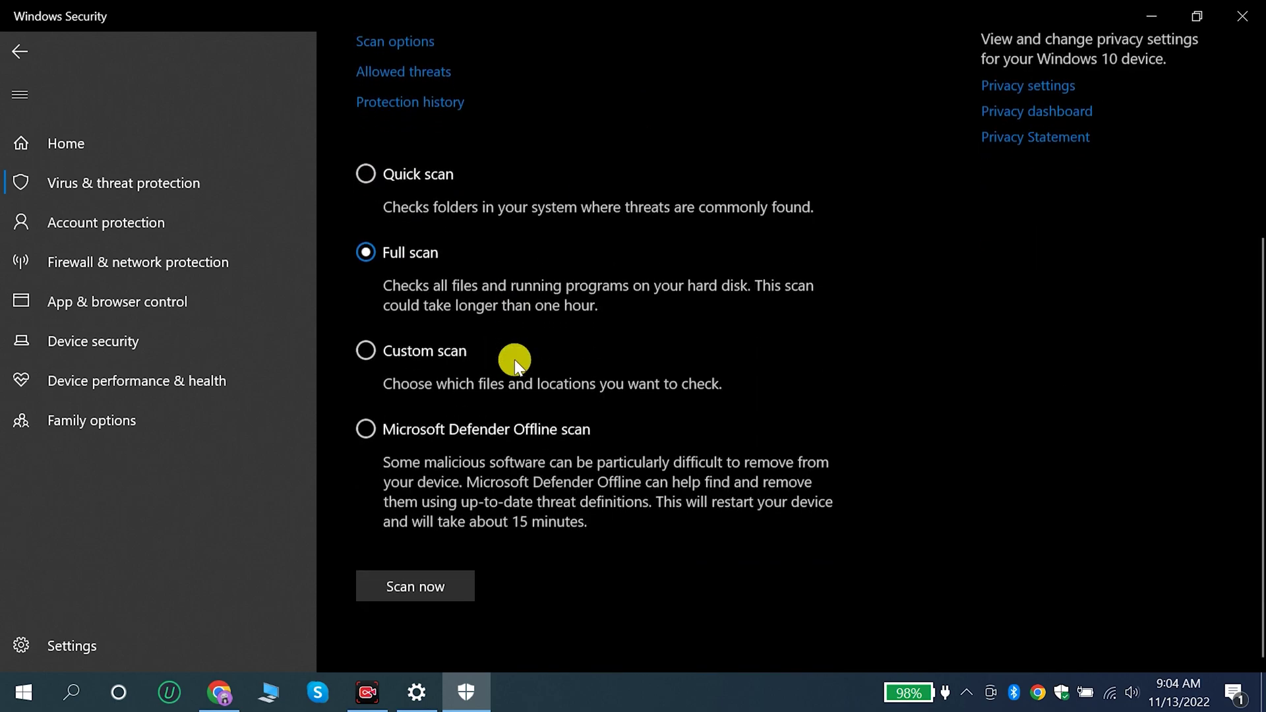
{"action": "left_click", "coordinate": [366, 429]}
{"action": "left_click", "coordinate": [410, 589]}
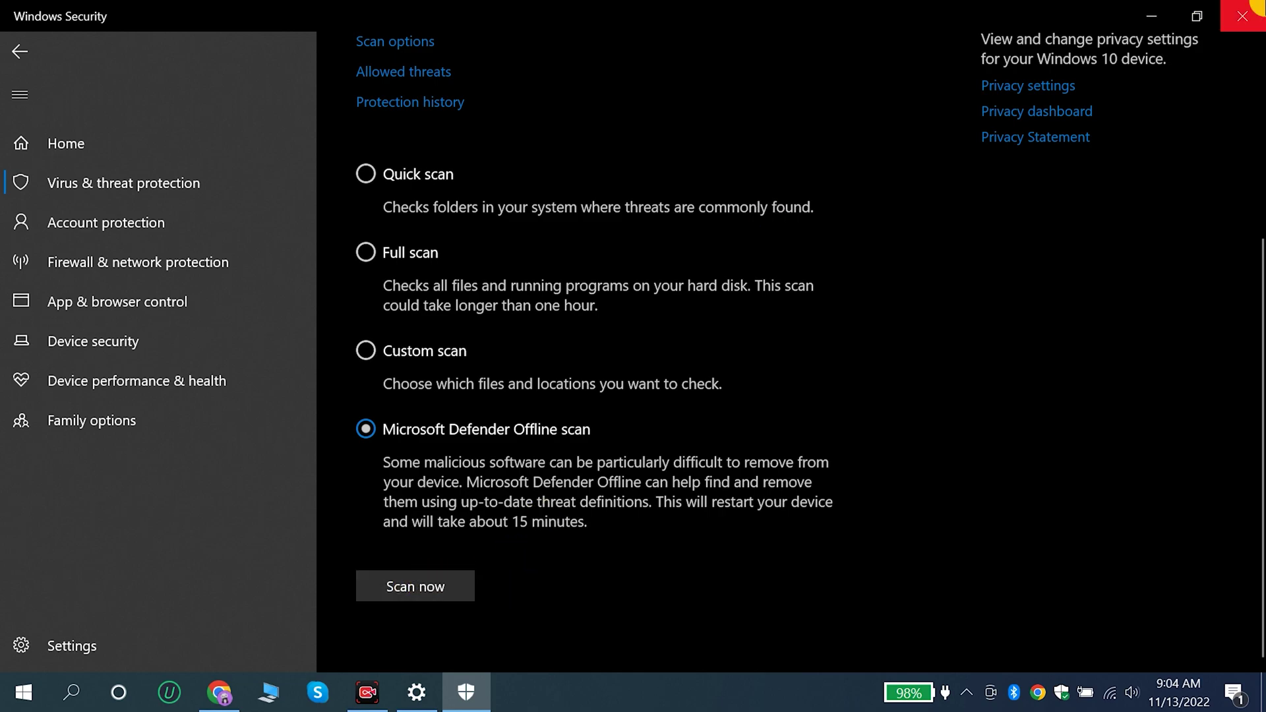
{"action": "left_click", "coordinate": [1256, 5]}
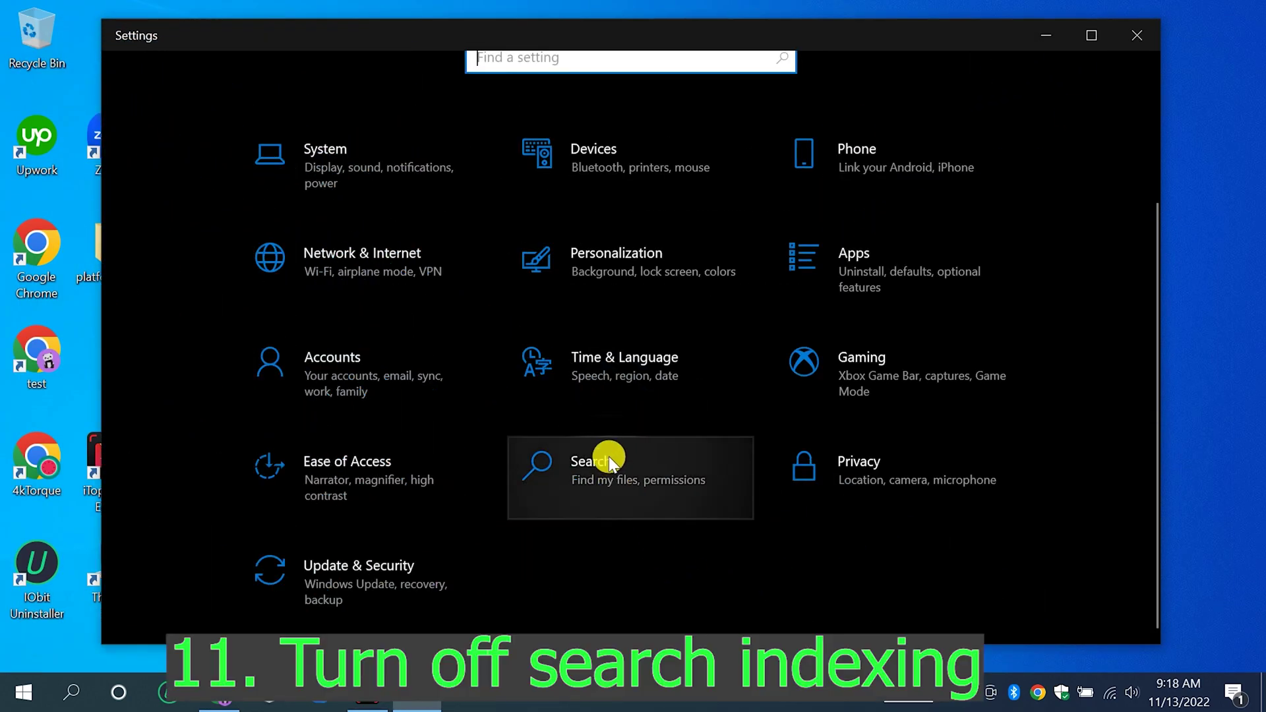
Open the Advanced Search Indexer Settings from Search > Searching Windows.
{"action": "left_click", "coordinate": [608, 457]}
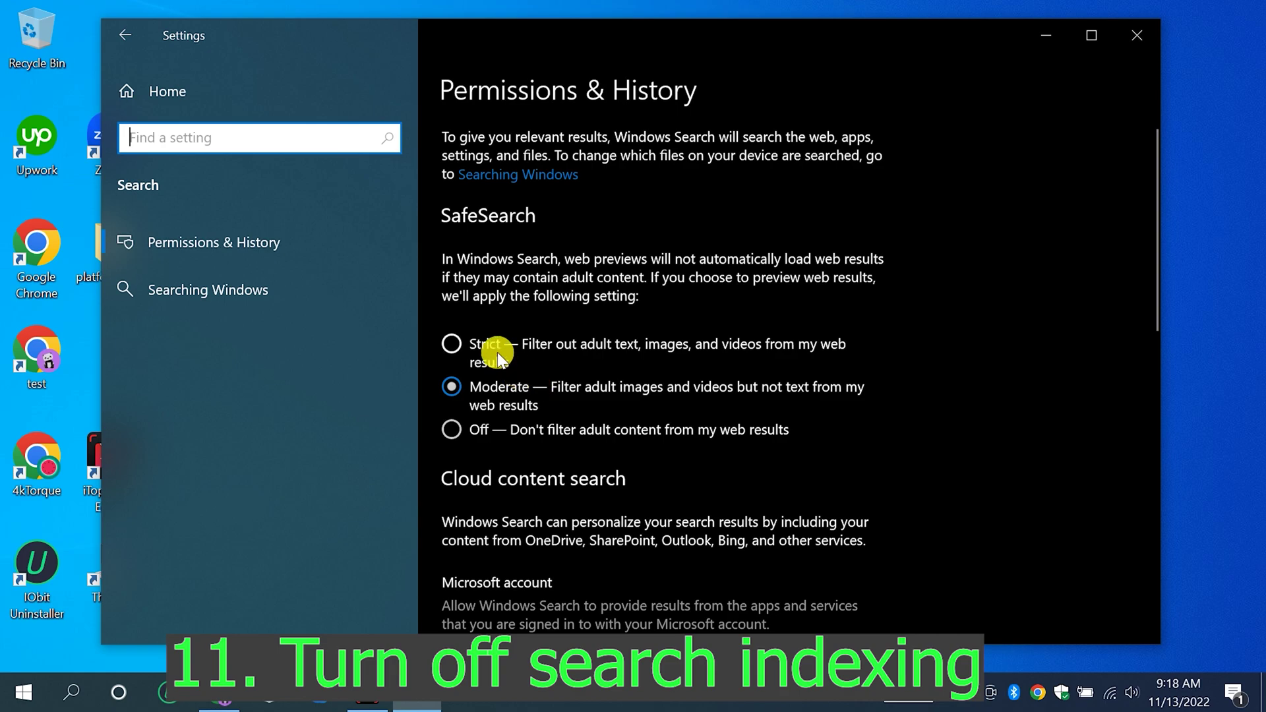
{"action": "left_click", "coordinate": [520, 174]}
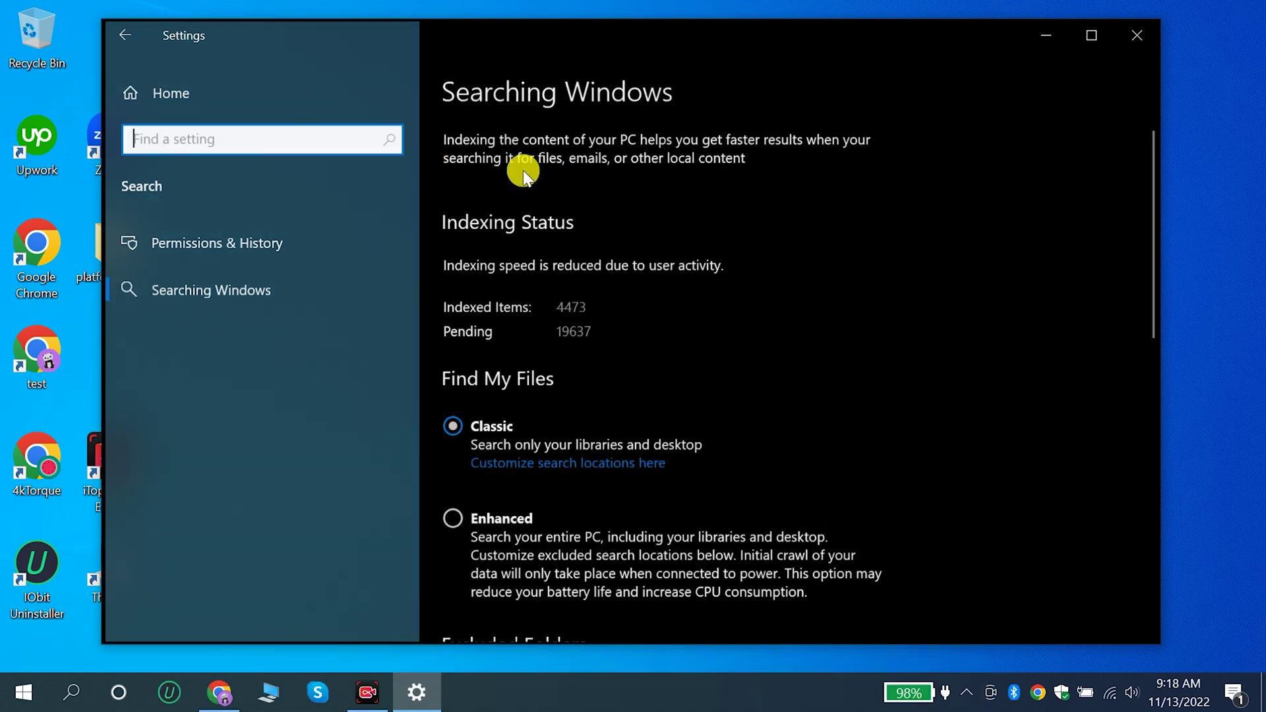
{"action": "scroll", "coordinate": [671, 292], "scroll_direction": "down", "scroll_amount": 10}
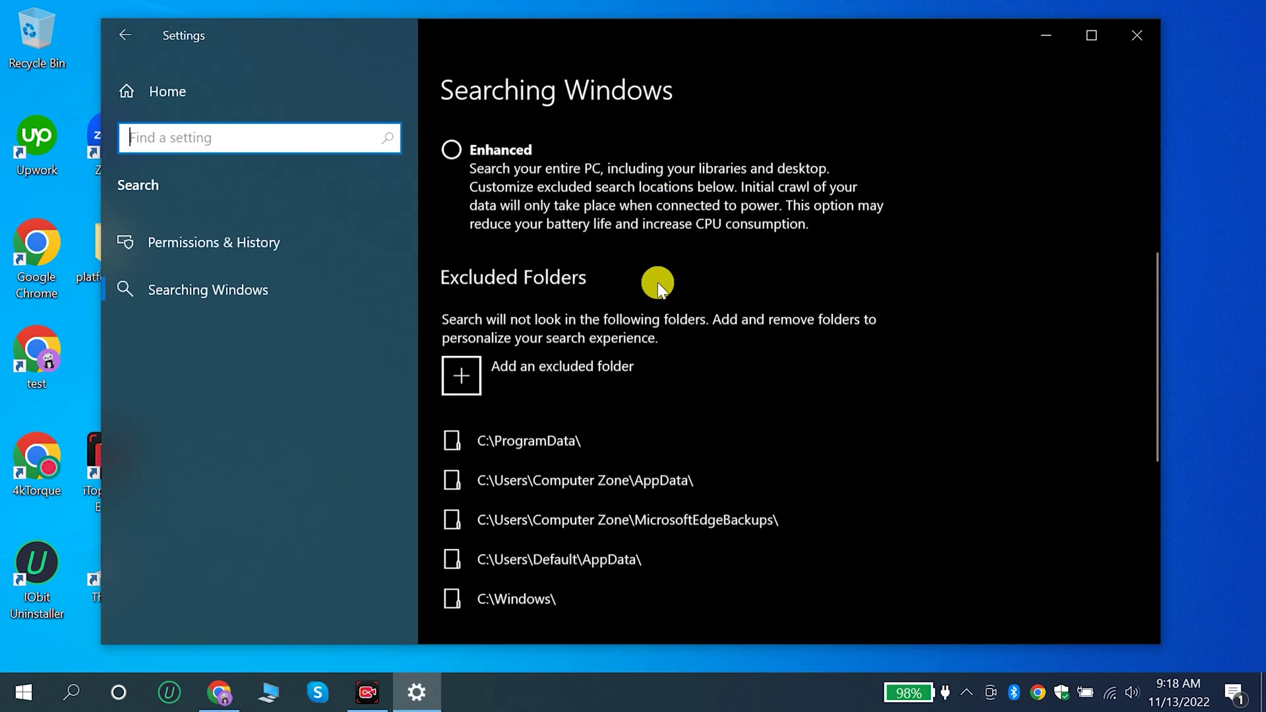
{"action": "scroll", "coordinate": [651, 277], "scroll_direction": "down", "scroll_amount": 1}
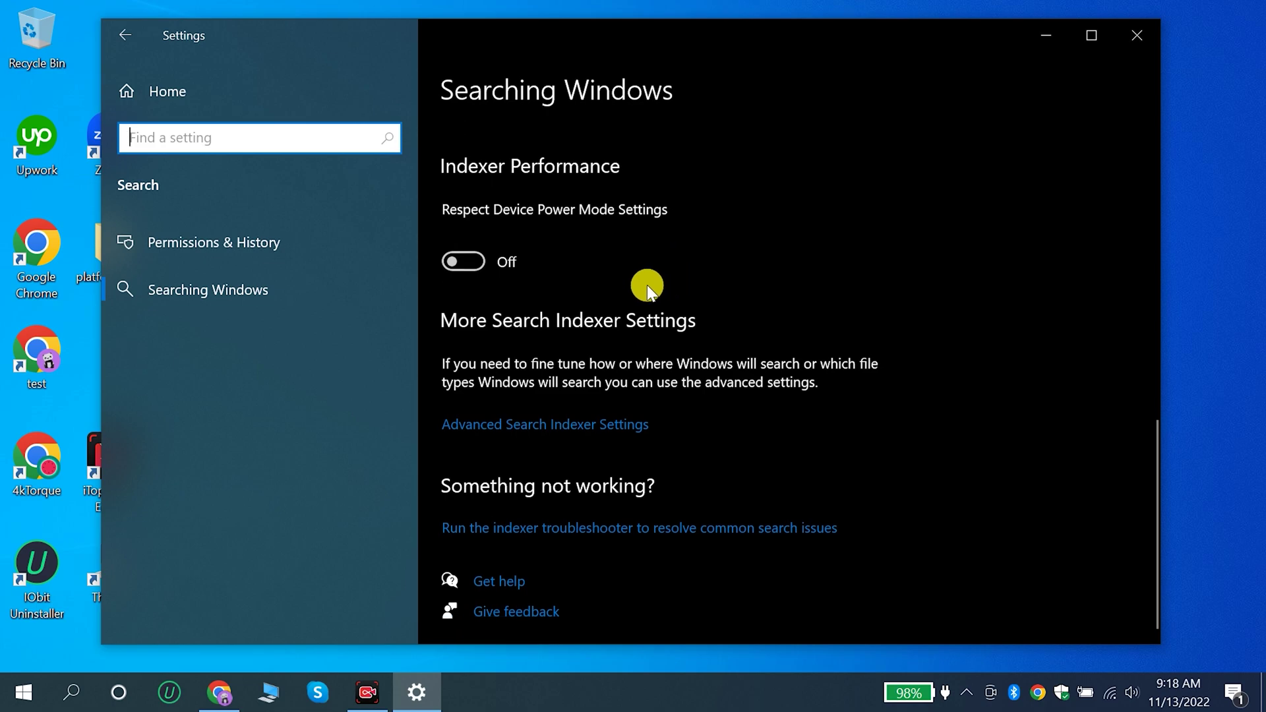
{"action": "left_click", "coordinate": [488, 425]}
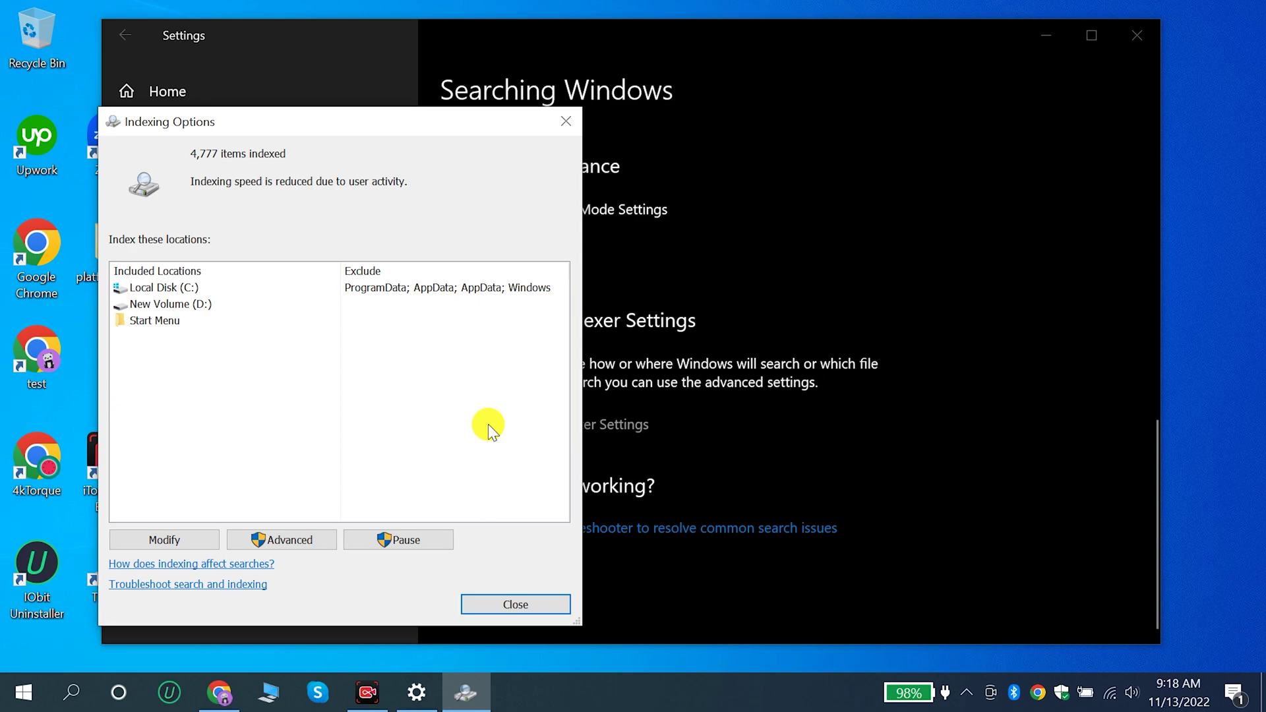
Stop indexing New Volume (D:), Local Disk (C:) and csc://, leaving only Start Menu and Users.
{"action": "left_click", "coordinate": [160, 538]}
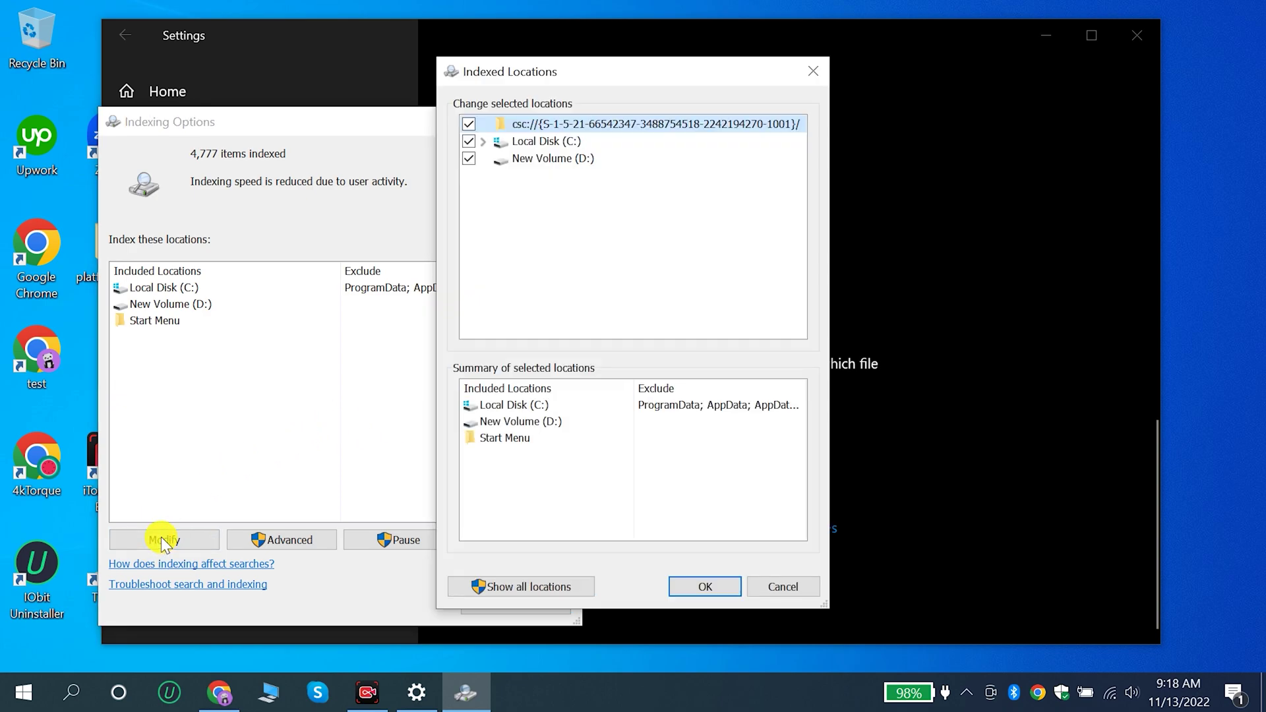
{"action": "left_click", "coordinate": [522, 586]}
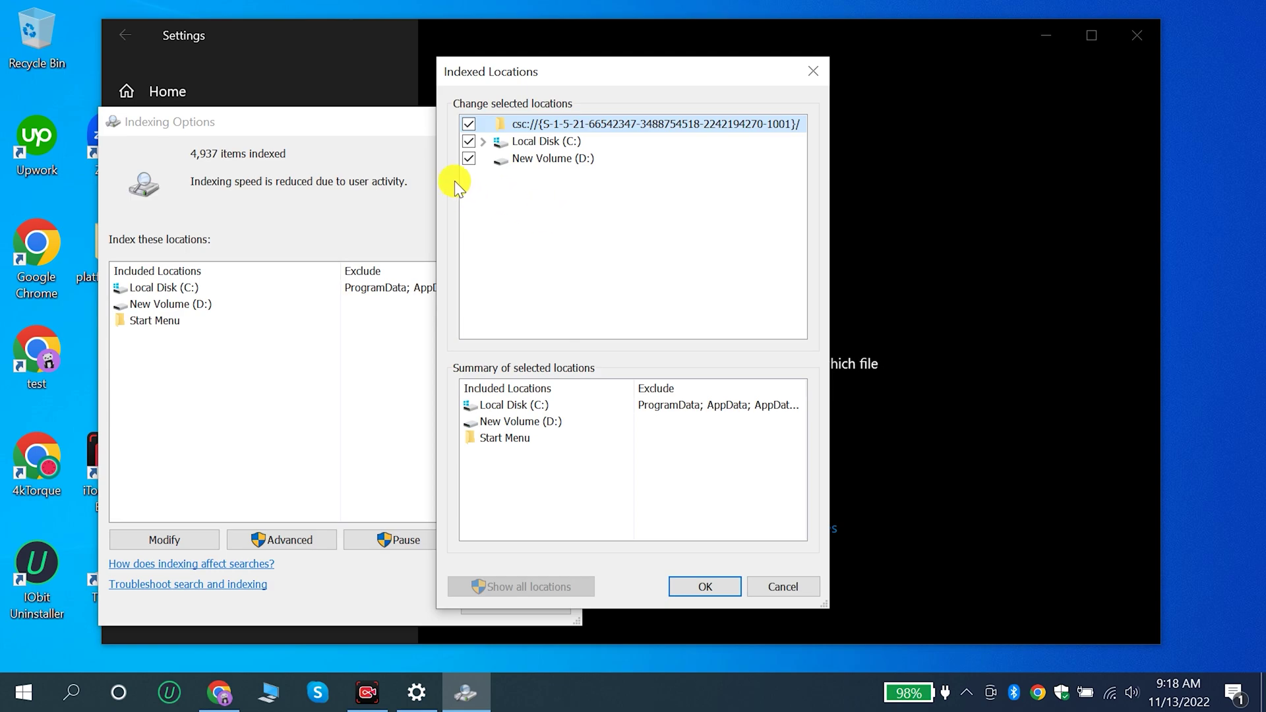
{"action": "left_click", "coordinate": [469, 159]}
{"action": "left_click", "coordinate": [469, 141]}
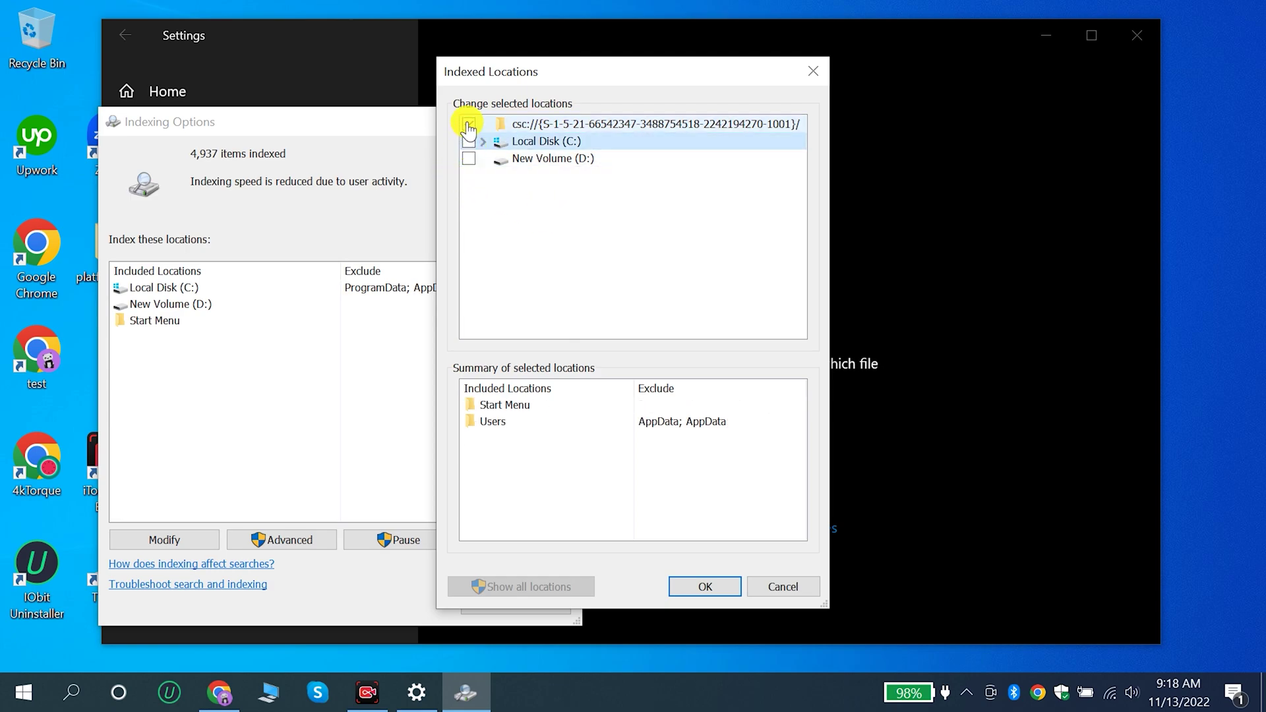
{"action": "left_click", "coordinate": [469, 124]}
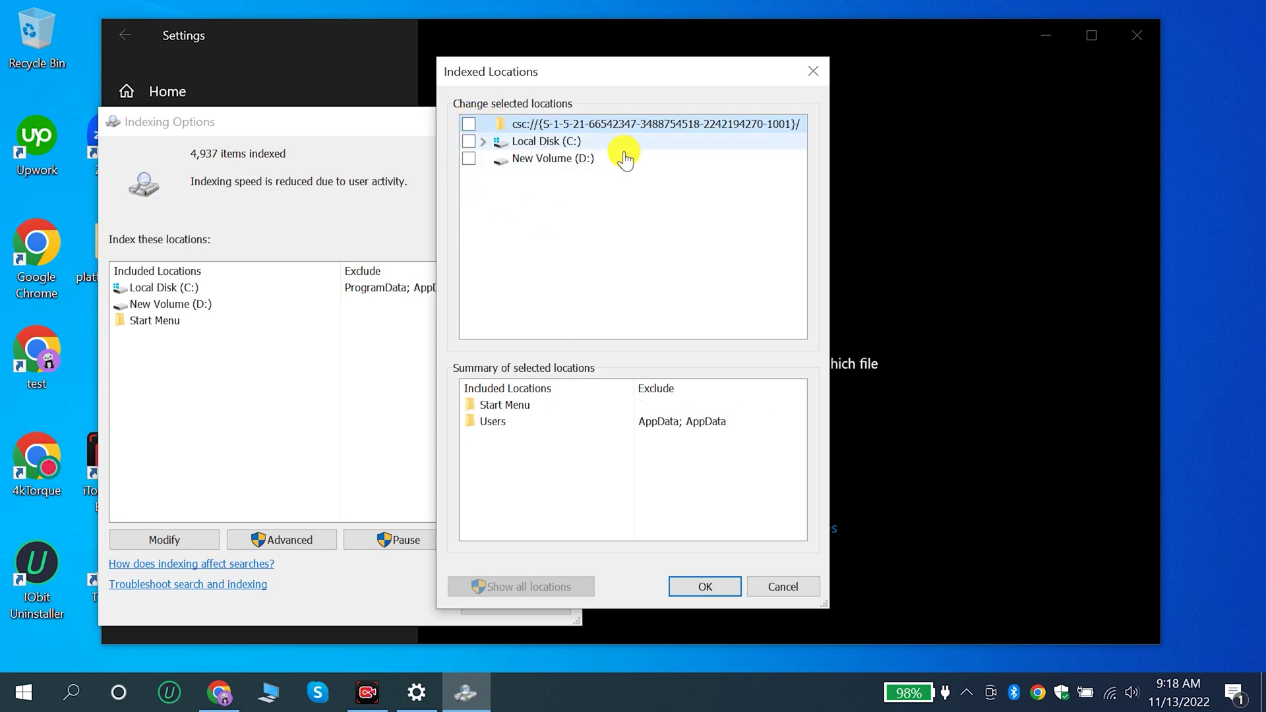
{"action": "left_click", "coordinate": [706, 586]}
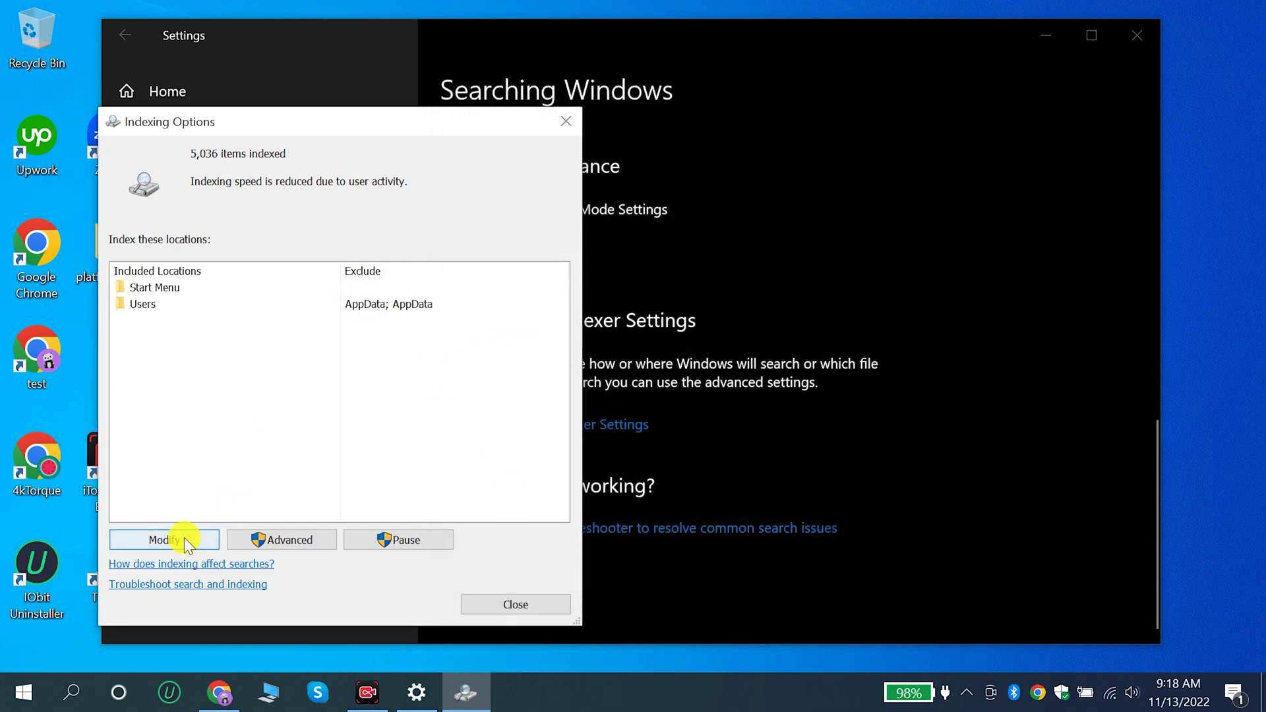
Recheck the indexed locations, close Indexing Options and Settings, and open System.
{"action": "left_click", "coordinate": [180, 537]}
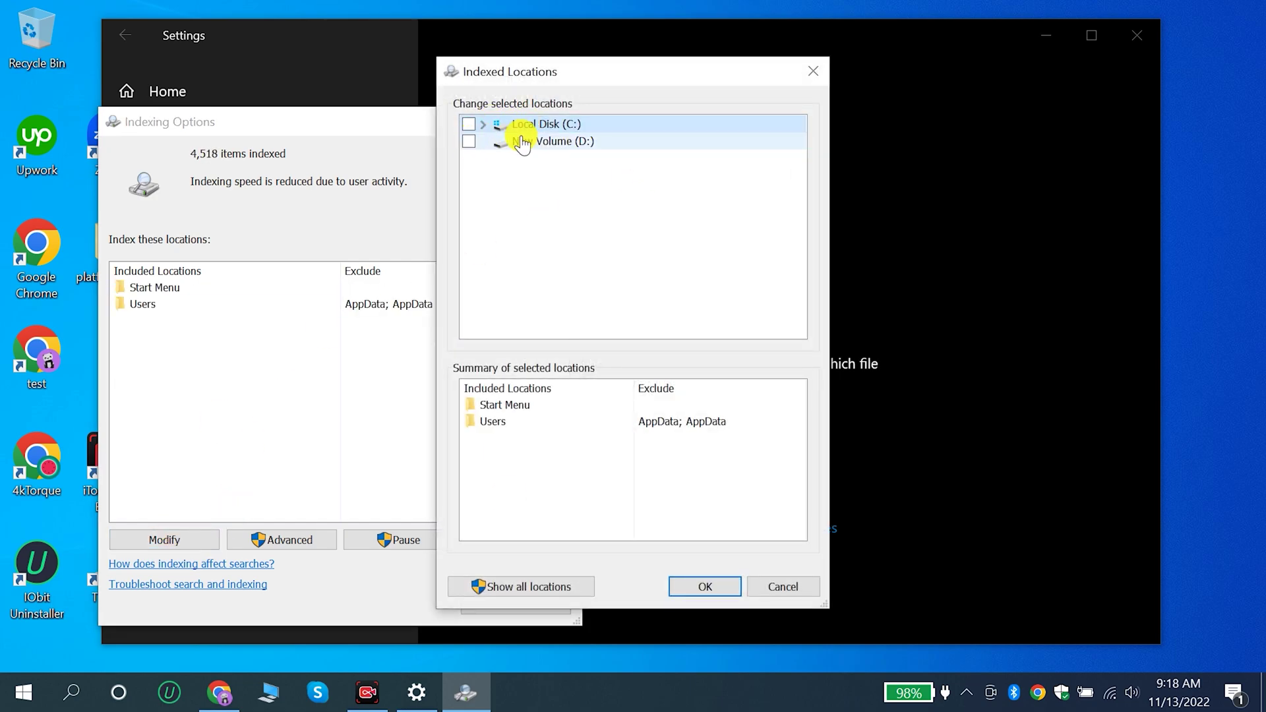
{"action": "left_click", "coordinate": [814, 72]}
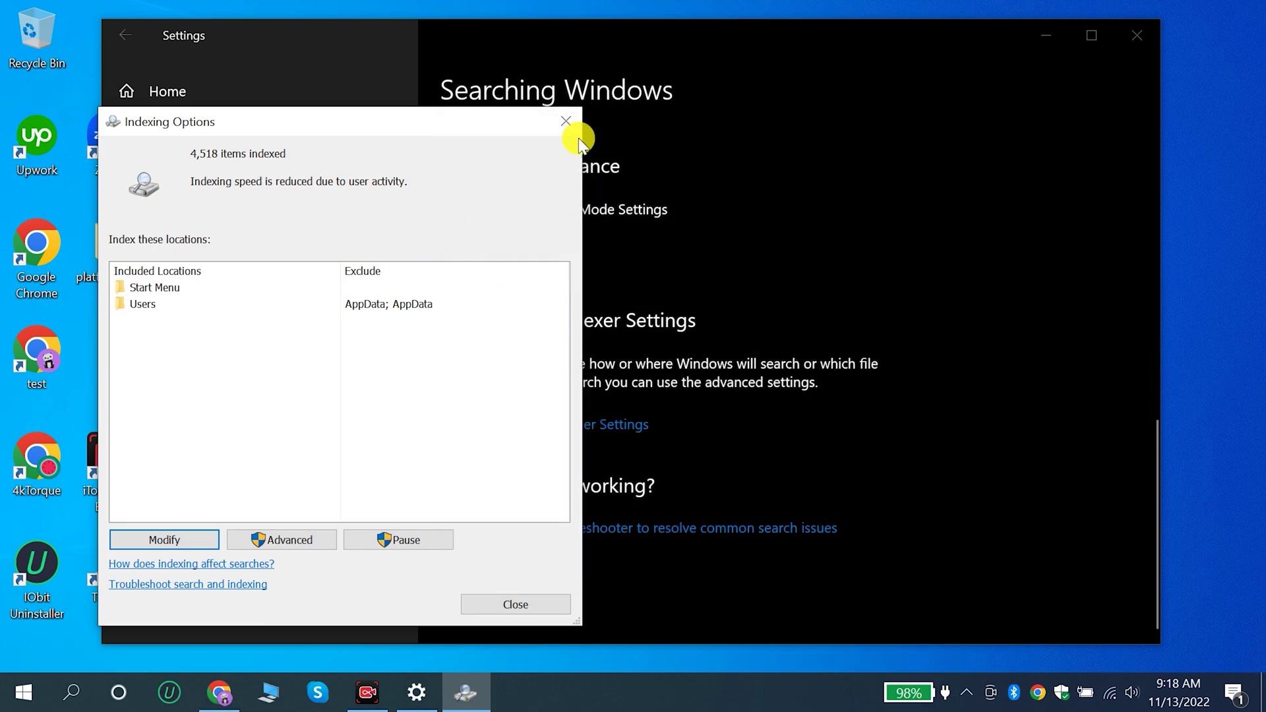
{"action": "left_click", "coordinate": [566, 121]}
{"action": "left_click", "coordinate": [1121, 41]}
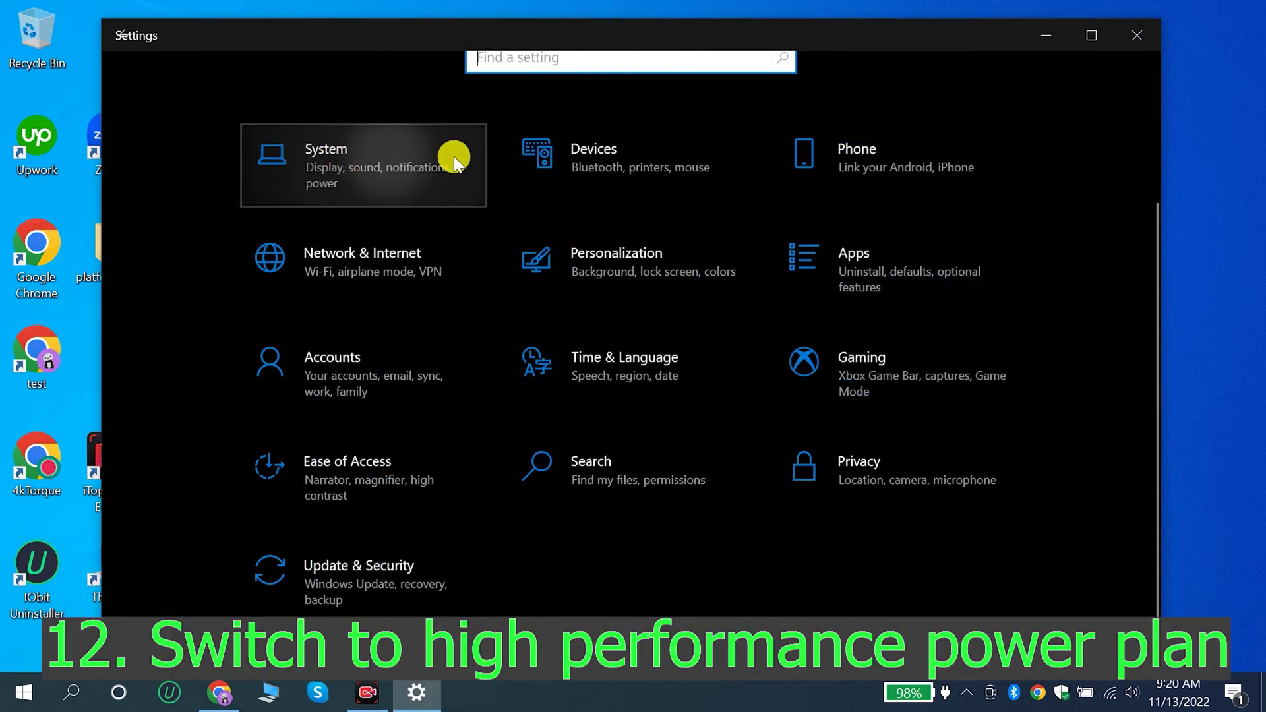
{"action": "left_click", "coordinate": [454, 160]}
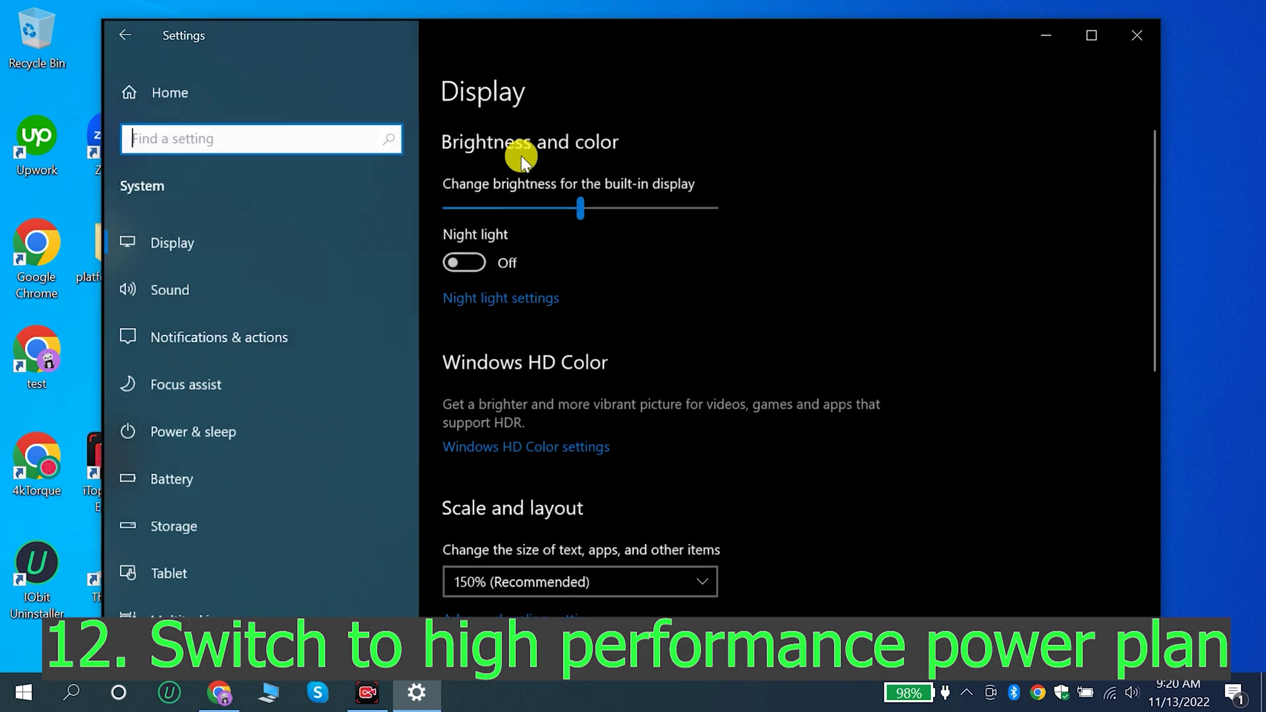
Go from Power & sleep to Additional power settings and choose Create a power plan.
{"action": "left_click", "coordinate": [226, 435]}
{"action": "scroll", "coordinate": [857, 371], "scroll_direction": "down", "scroll_amount": 3}
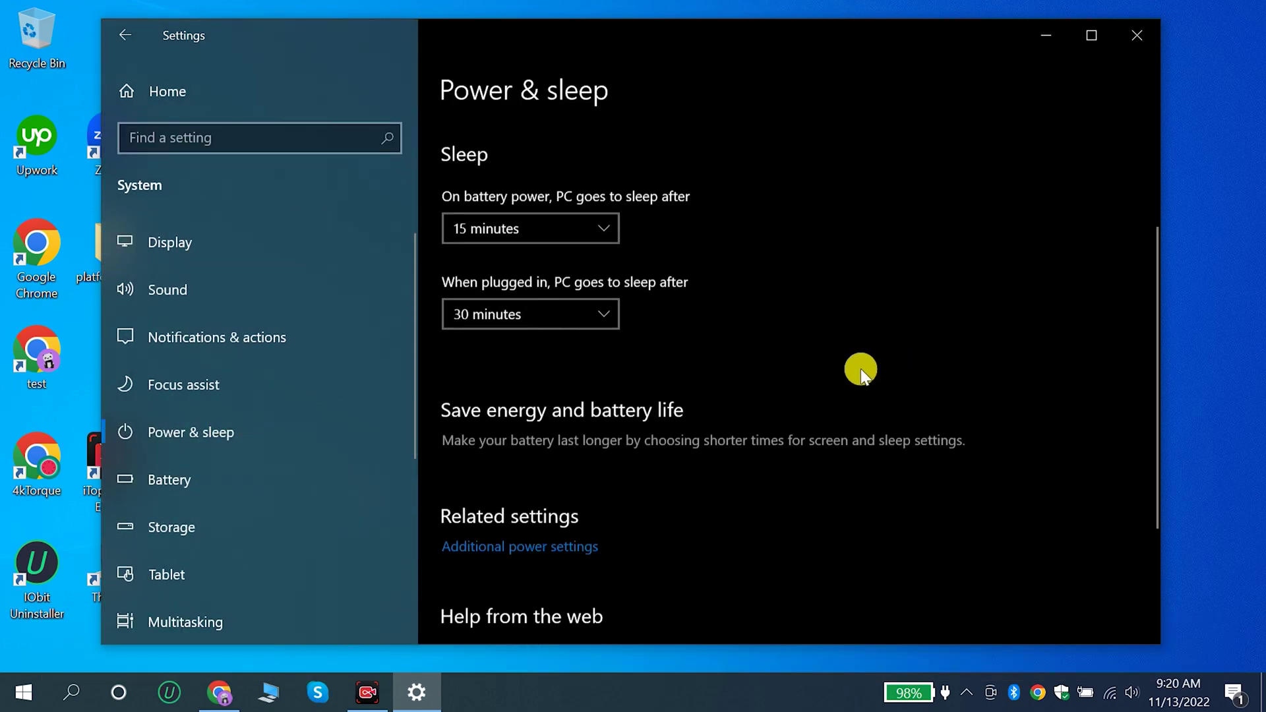
{"action": "scroll", "coordinate": [861, 369], "scroll_direction": "down", "scroll_amount": 3}
{"action": "left_click", "coordinate": [528, 396]}
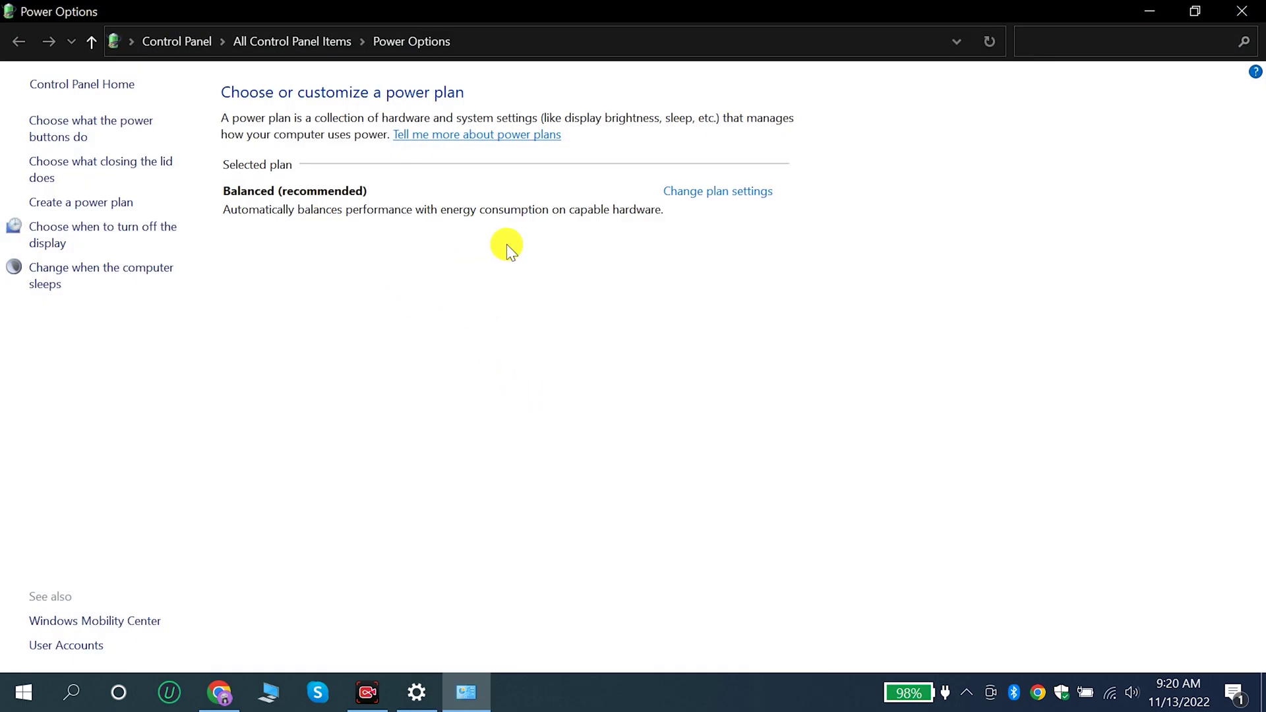
{"action": "left_click", "coordinate": [99, 205]}
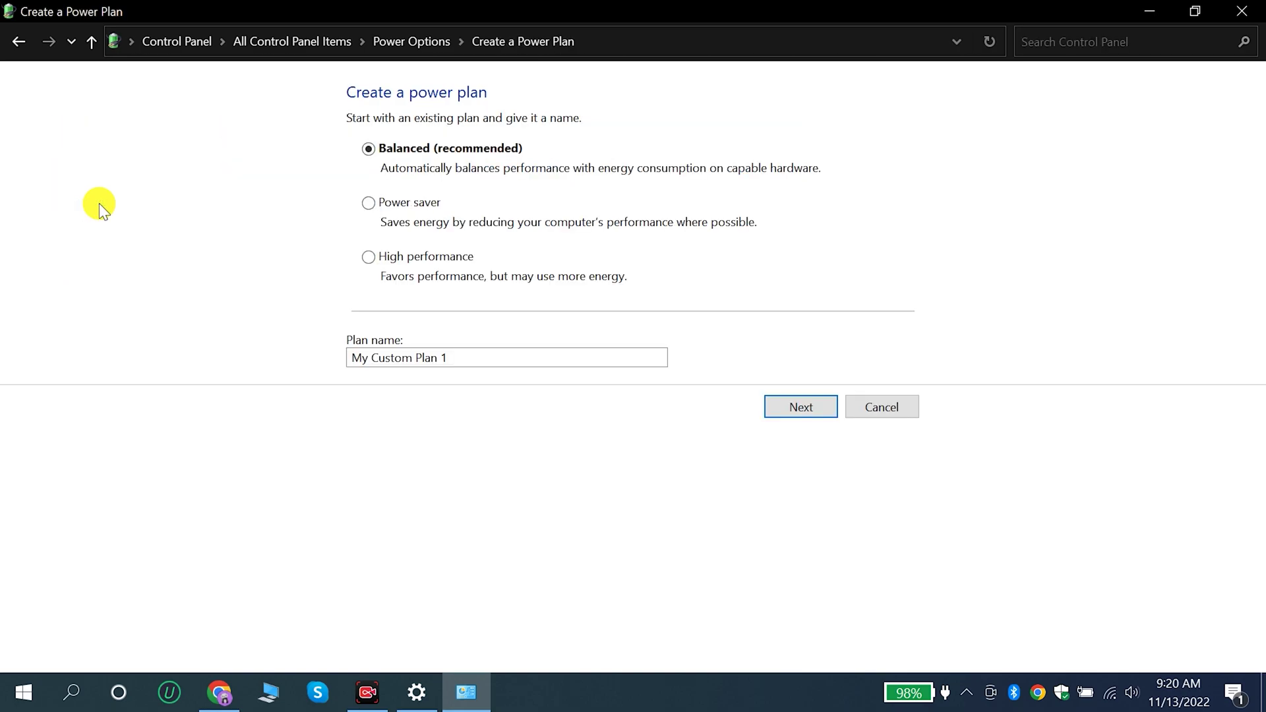
Base the new plan on High performance, rename it 'Pc Perfomance', and continue to Next.
{"action": "left_click", "coordinate": [369, 257]}
{"action": "left_click", "coordinate": [475, 361]}
{"action": "double_click", "coordinate": [478, 359]}
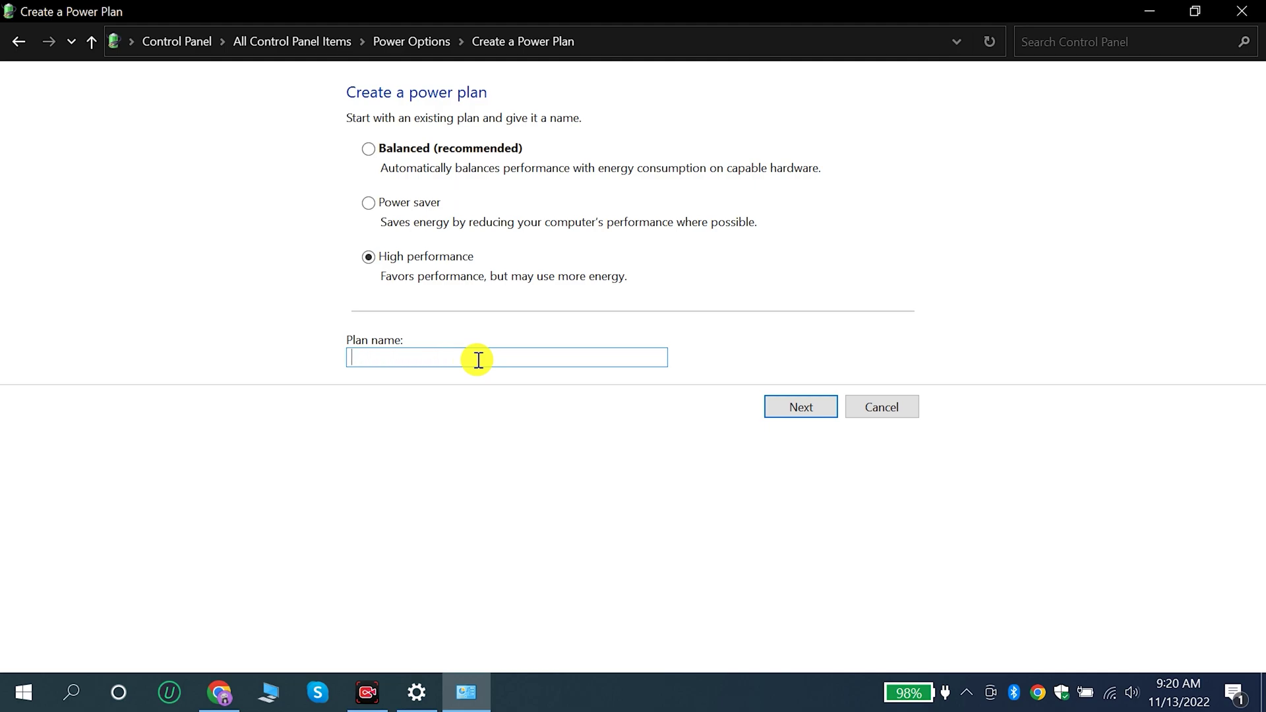
{"action": "type", "text": "Pc Perfomance"}
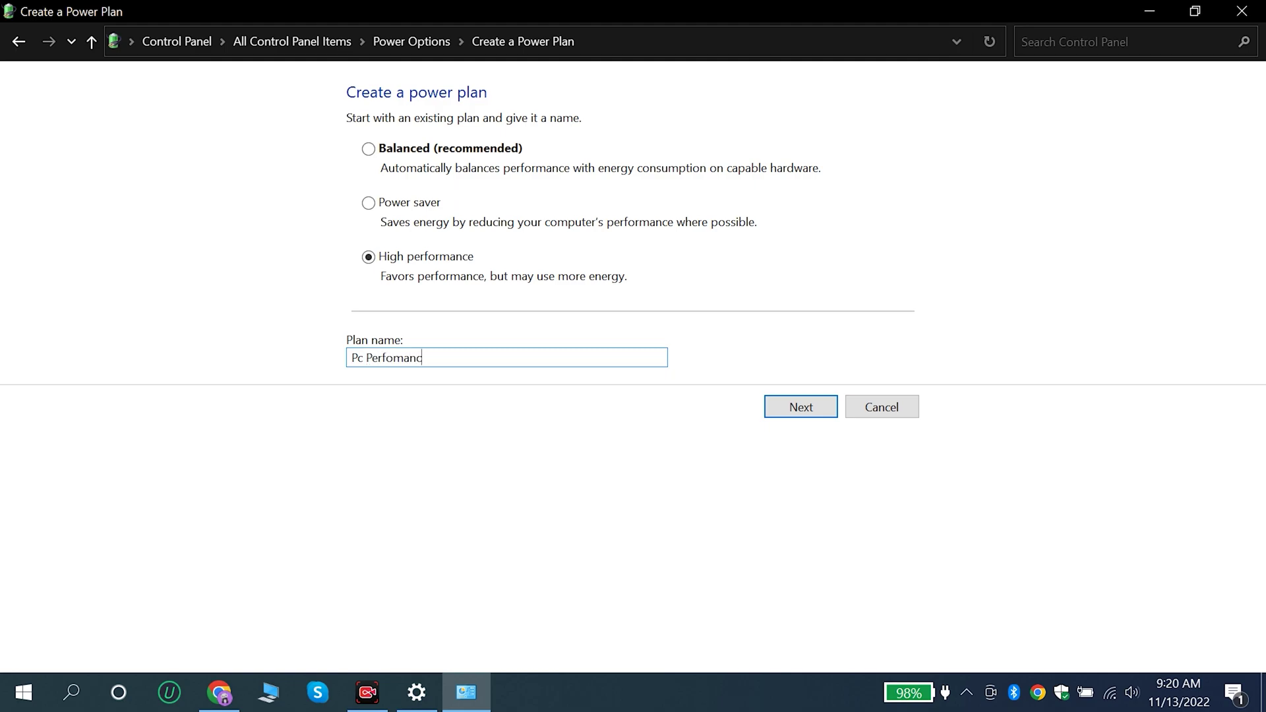
{"action": "left_click", "coordinate": [808, 406]}
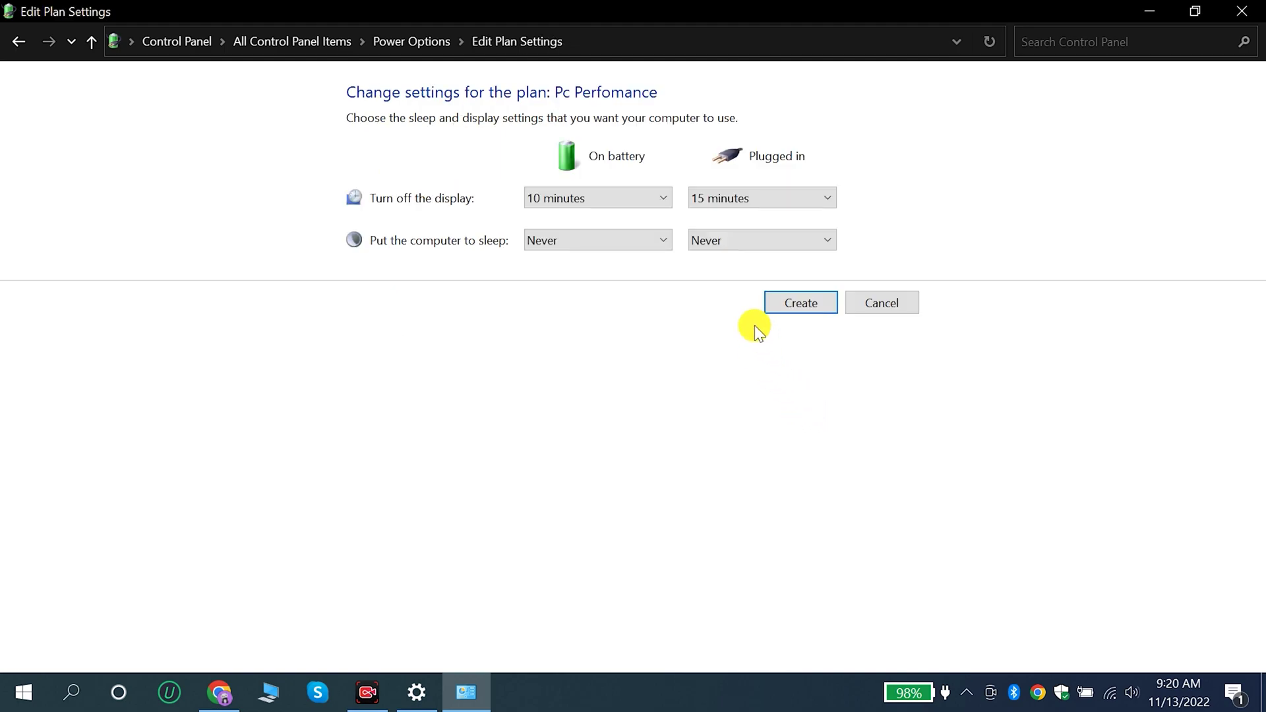
Create the Pc Perfomance plan and confirm it is the active plan in its advanced power settings.
{"action": "left_click", "coordinate": [806, 304]}
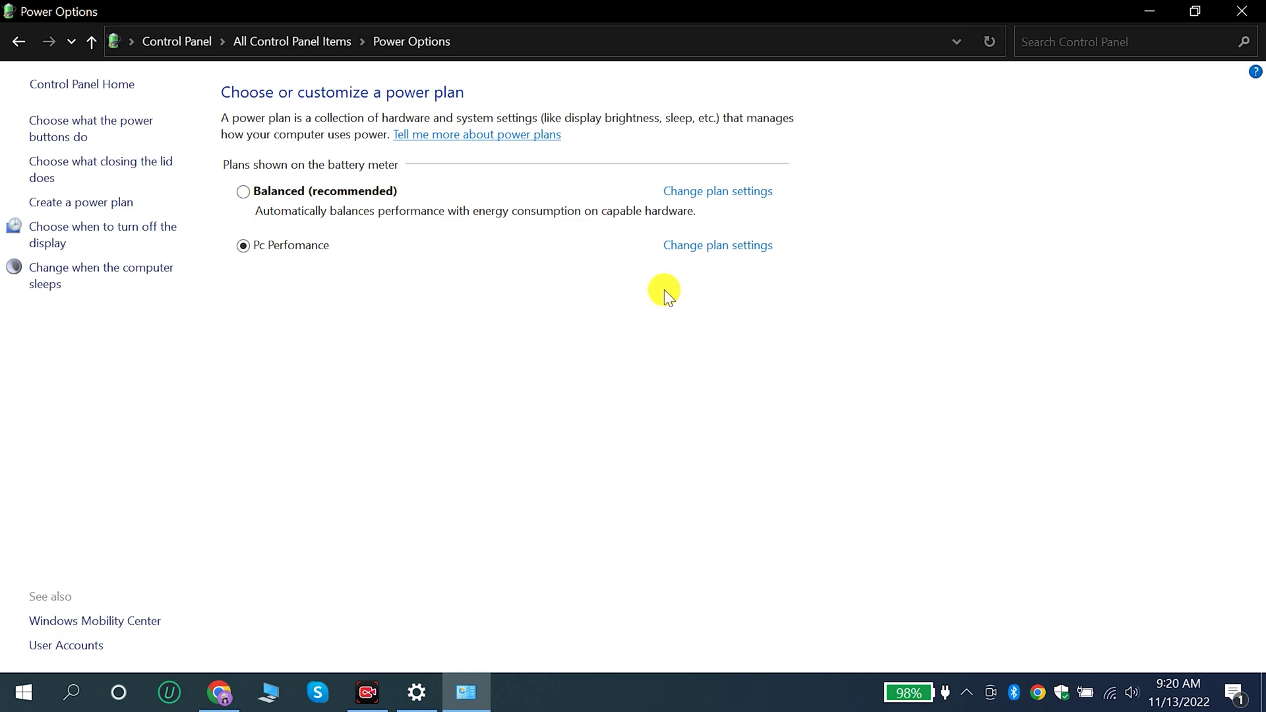
{"action": "left_click", "coordinate": [715, 257]}
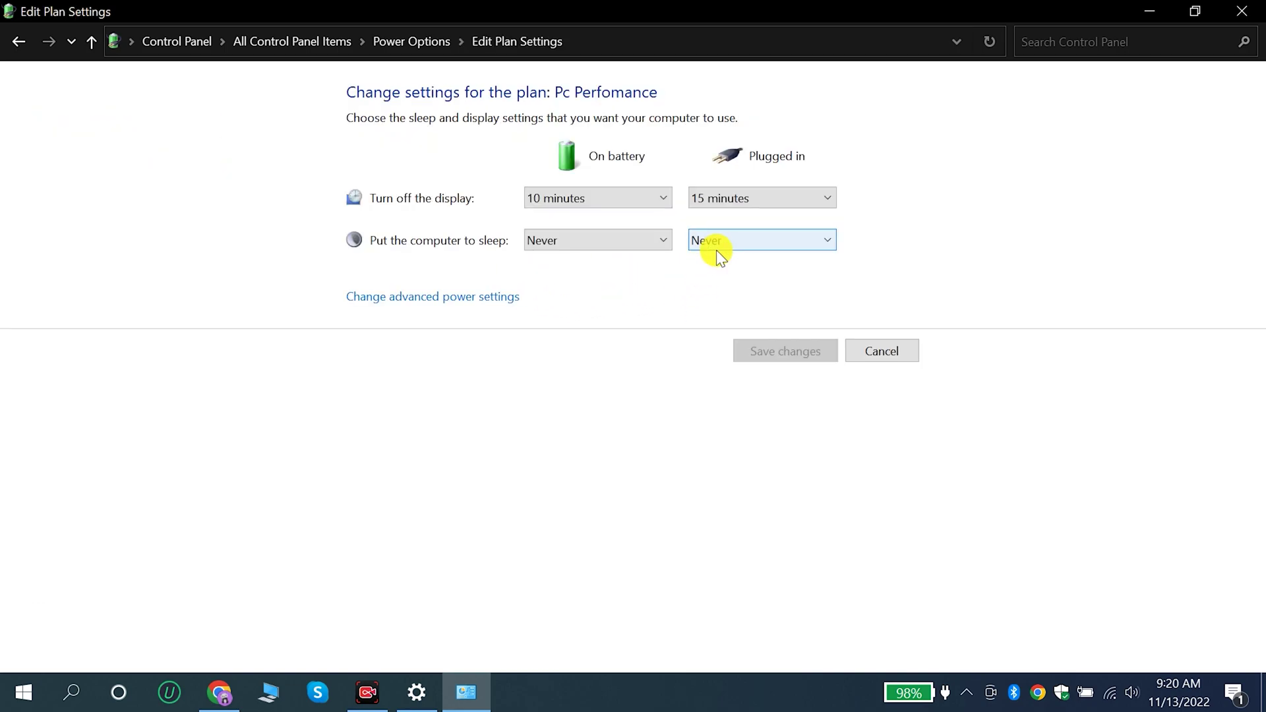
{"action": "left_click", "coordinate": [438, 302]}
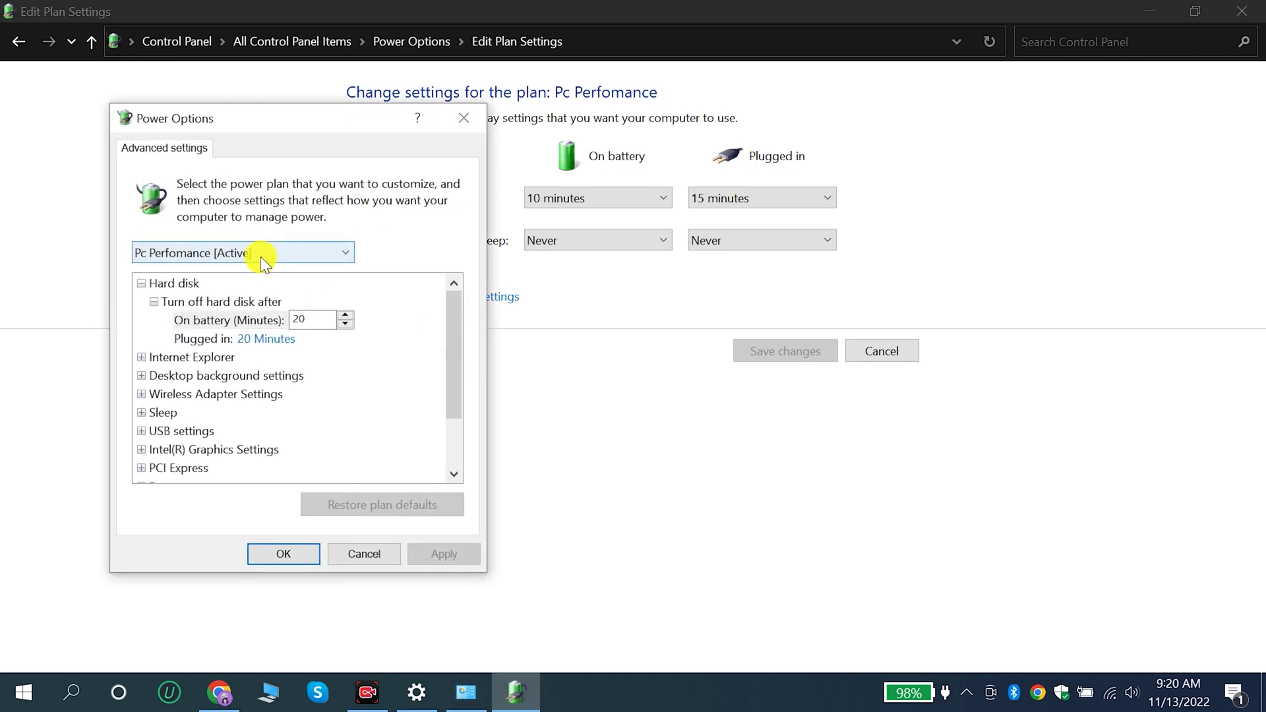
{"action": "left_click", "coordinate": [260, 256]}
{"action": "left_click", "coordinate": [220, 291]}
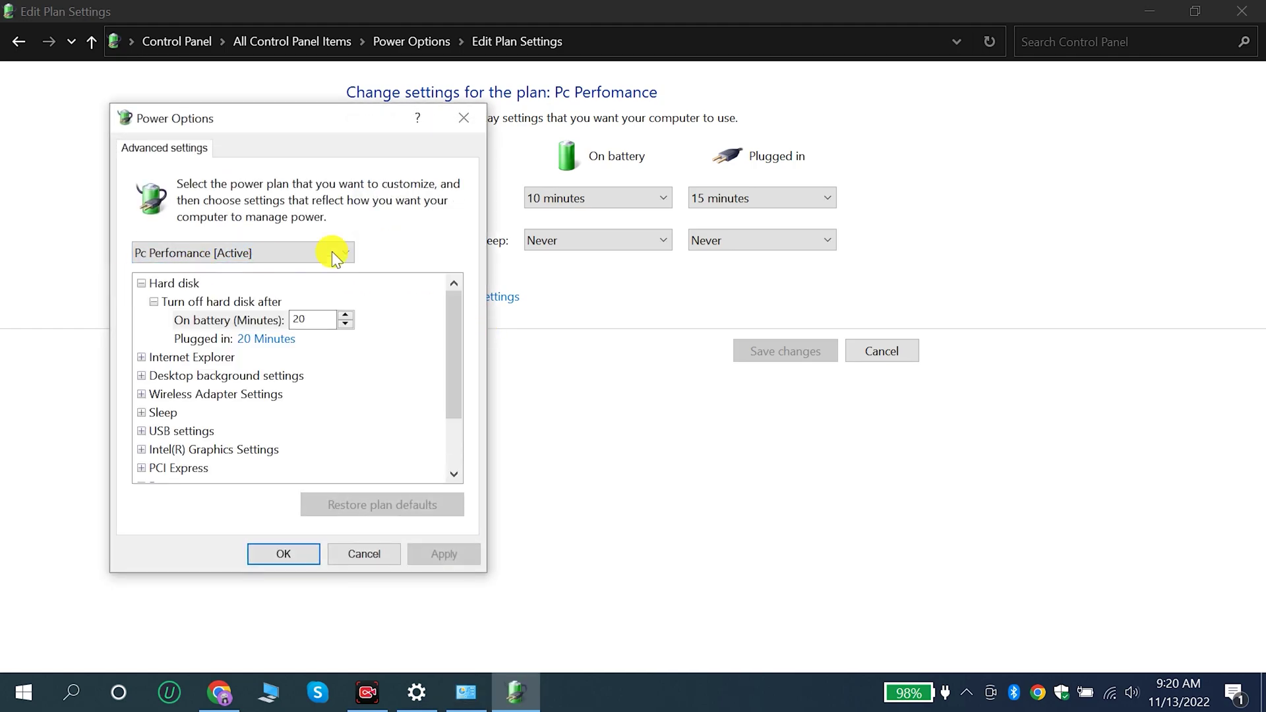
{"action": "left_click", "coordinate": [284, 554]}
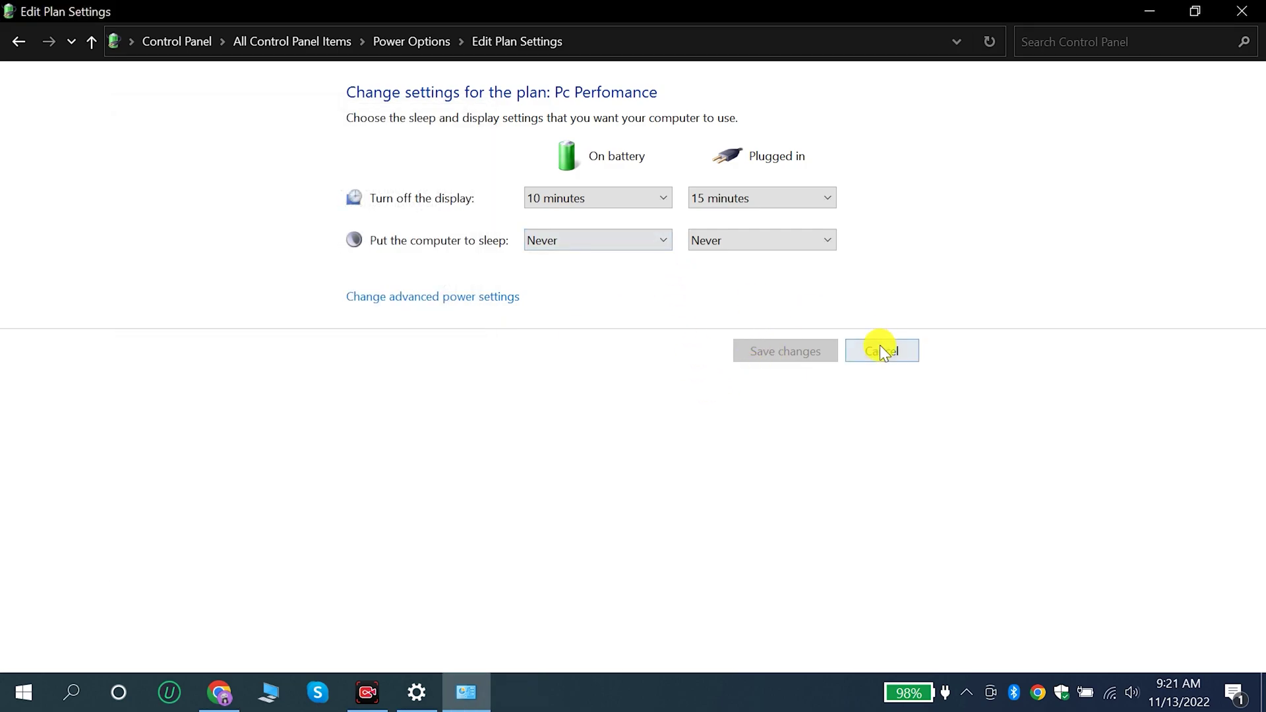
{"action": "left_click", "coordinate": [912, 350]}
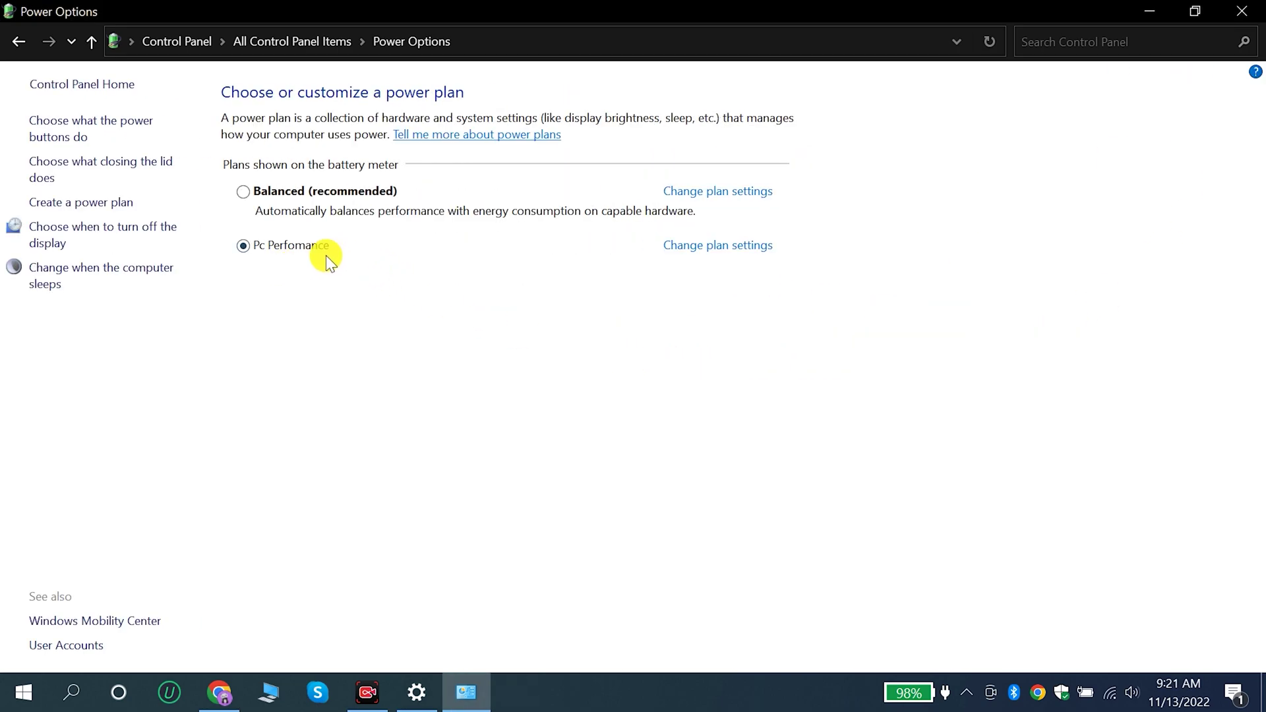
Close Power Options and open System's About page down to its Related settings links.
{"action": "left_click", "coordinate": [1253, 9]}
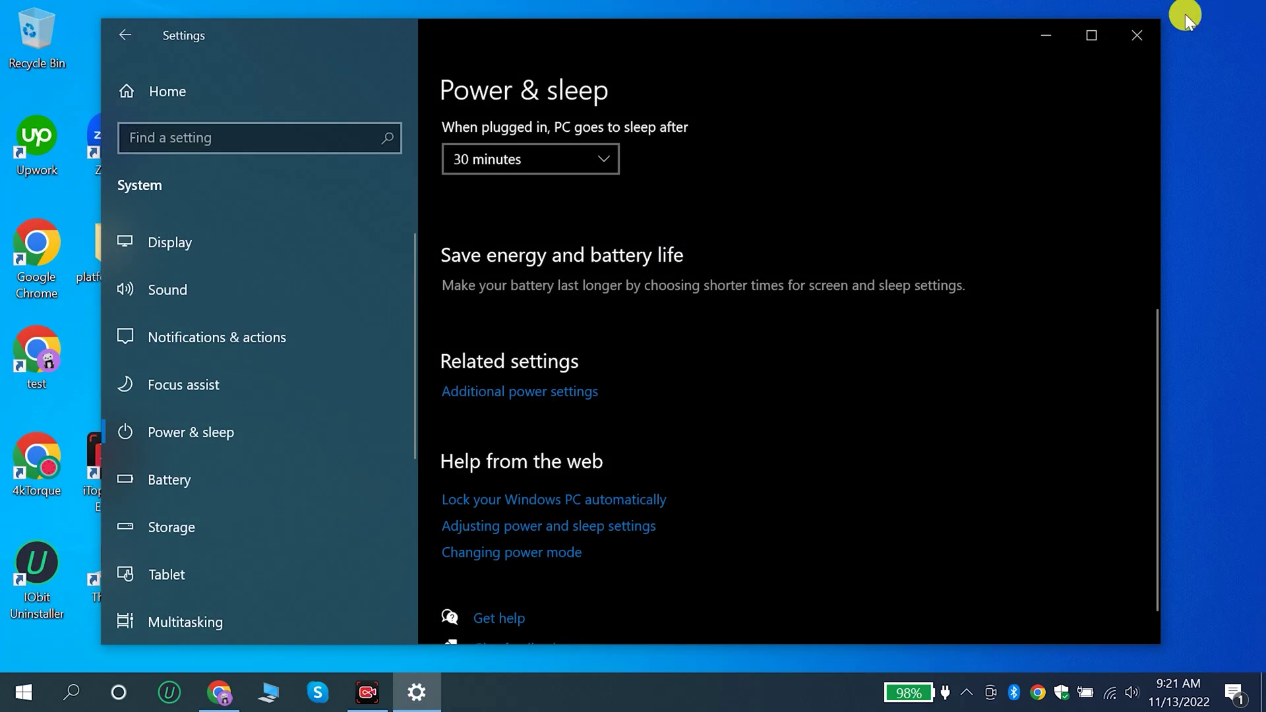
{"action": "left_click", "coordinate": [125, 35]}
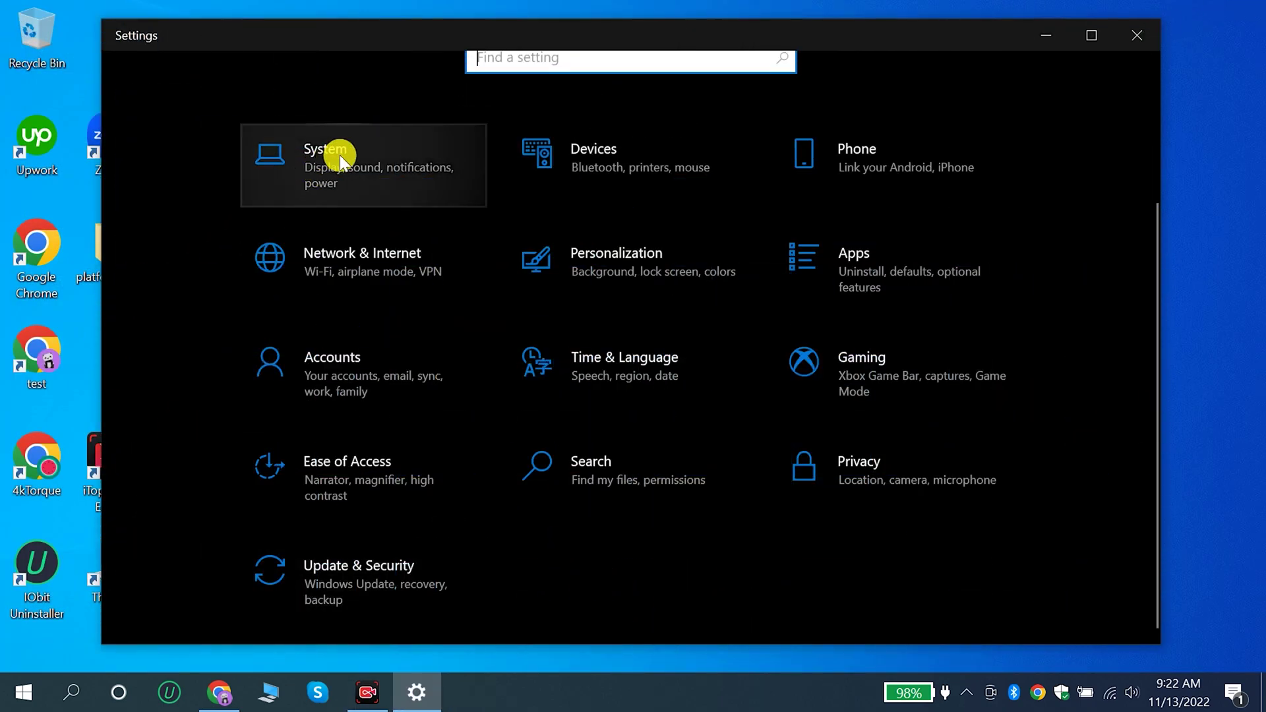
{"action": "left_click", "coordinate": [340, 158]}
{"action": "scroll", "coordinate": [263, 370], "scroll_direction": "down", "scroll_amount": 3}
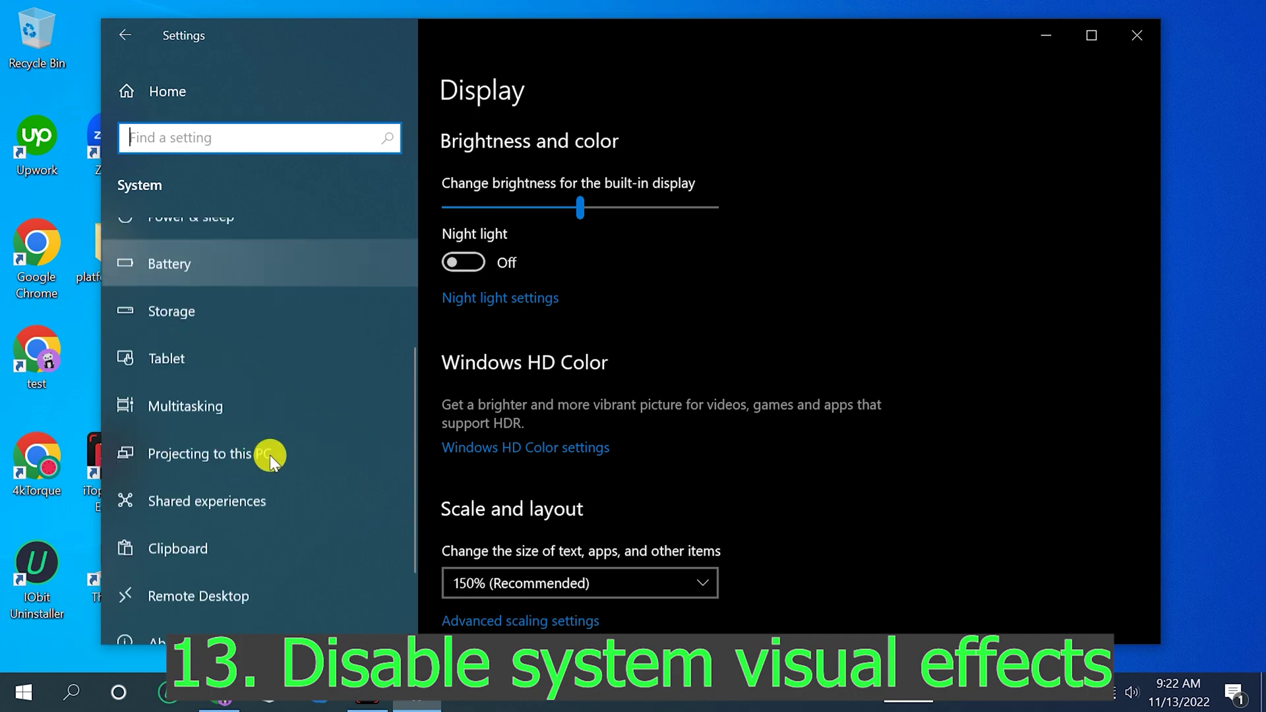
{"action": "scroll", "coordinate": [267, 452], "scroll_direction": "down", "scroll_amount": 2}
{"action": "left_click", "coordinate": [179, 540]}
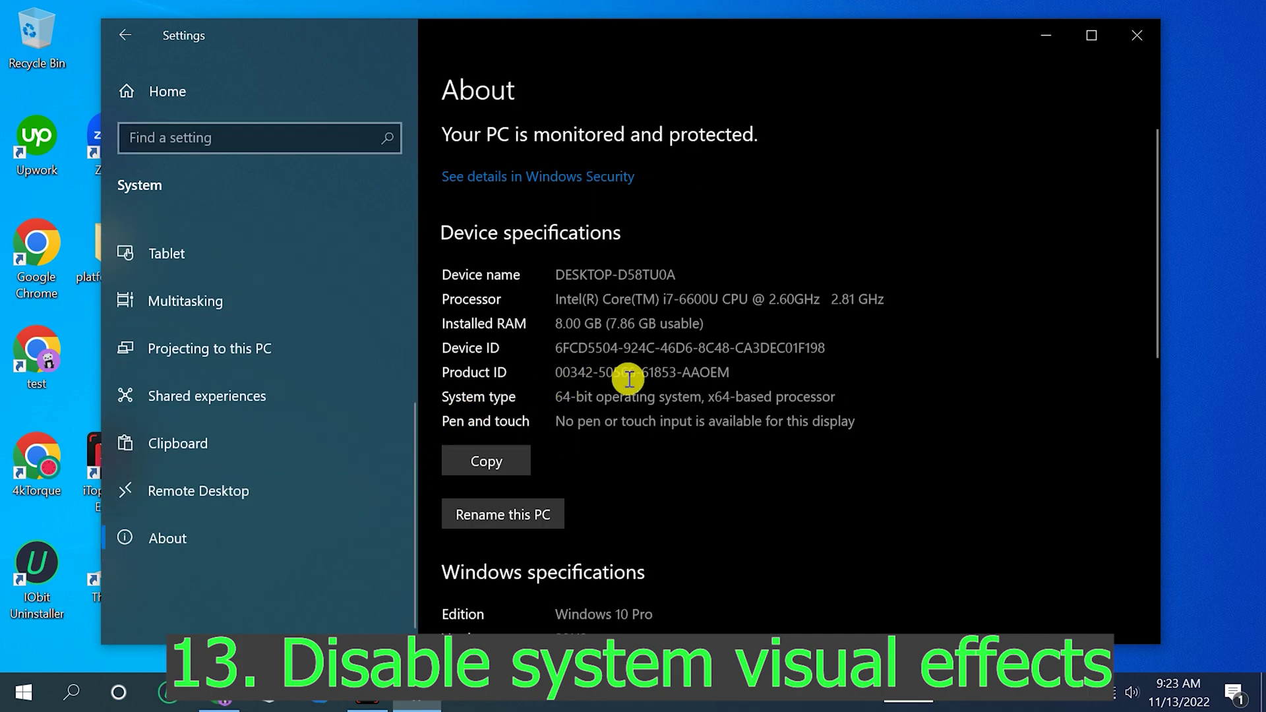
{"action": "scroll", "coordinate": [686, 418], "scroll_direction": "down", "scroll_amount": 8}
{"action": "scroll", "coordinate": [688, 418], "scroll_direction": "down", "scroll_amount": 5}
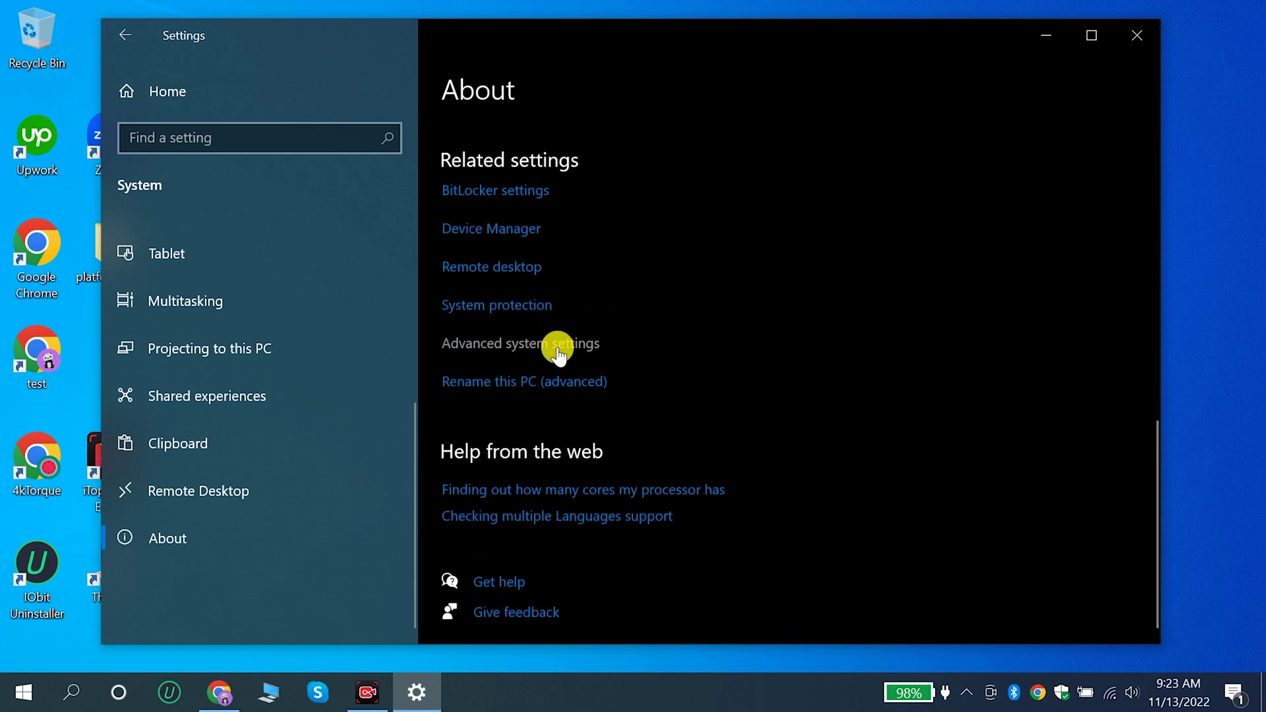
Set visual effects to Adjust for best performance in Performance Options and apply it.
{"action": "left_click", "coordinate": [558, 346]}
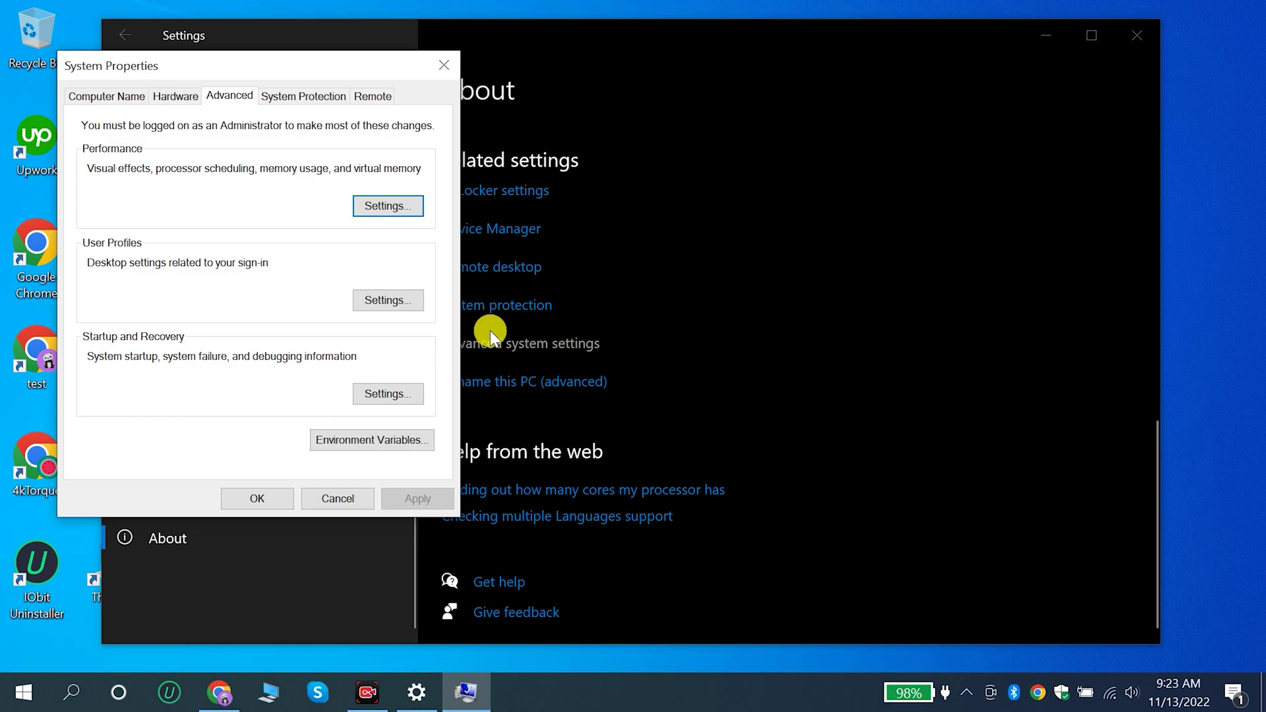
{"action": "left_click", "coordinate": [386, 207]}
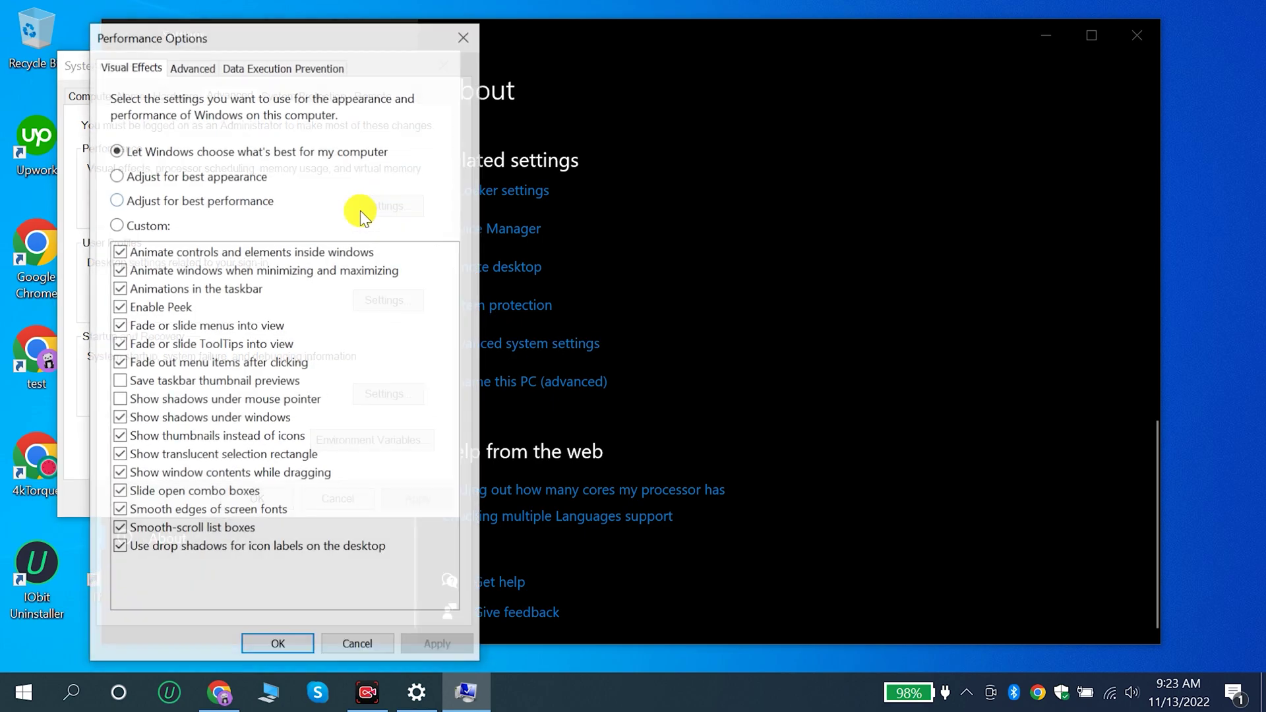
{"action": "left_click", "coordinate": [187, 199]}
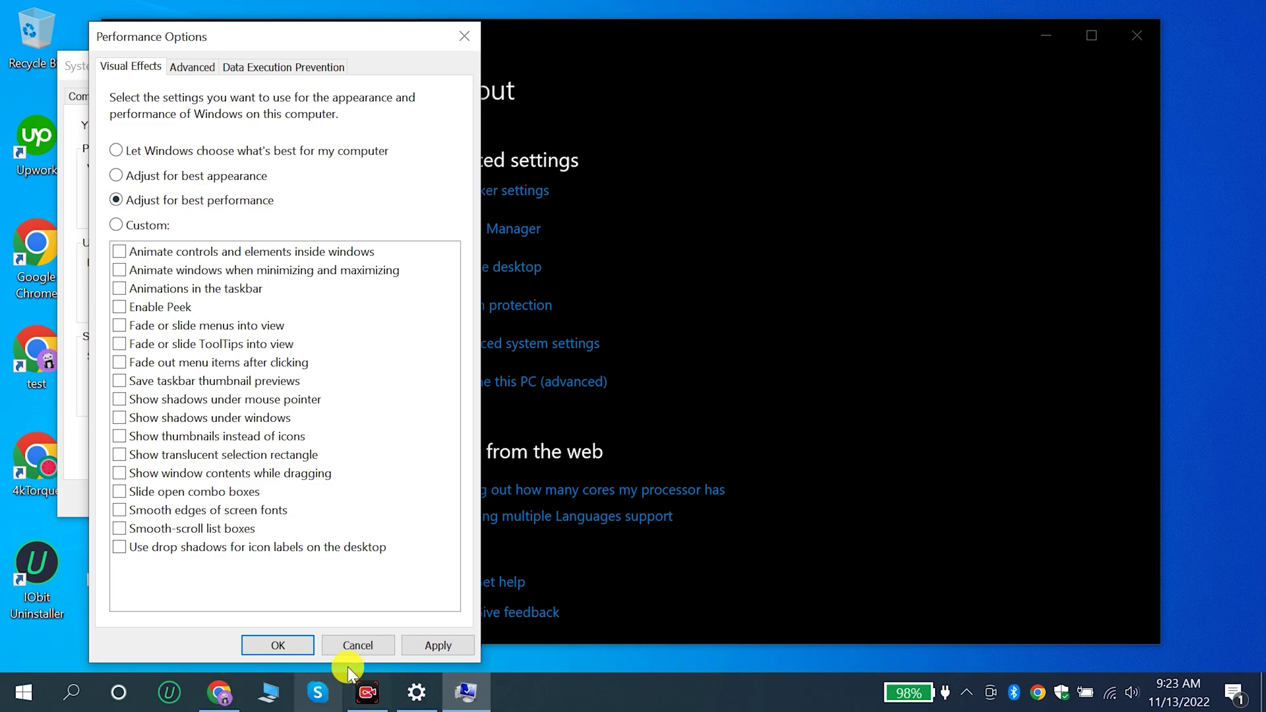
{"action": "left_click", "coordinate": [438, 645]}
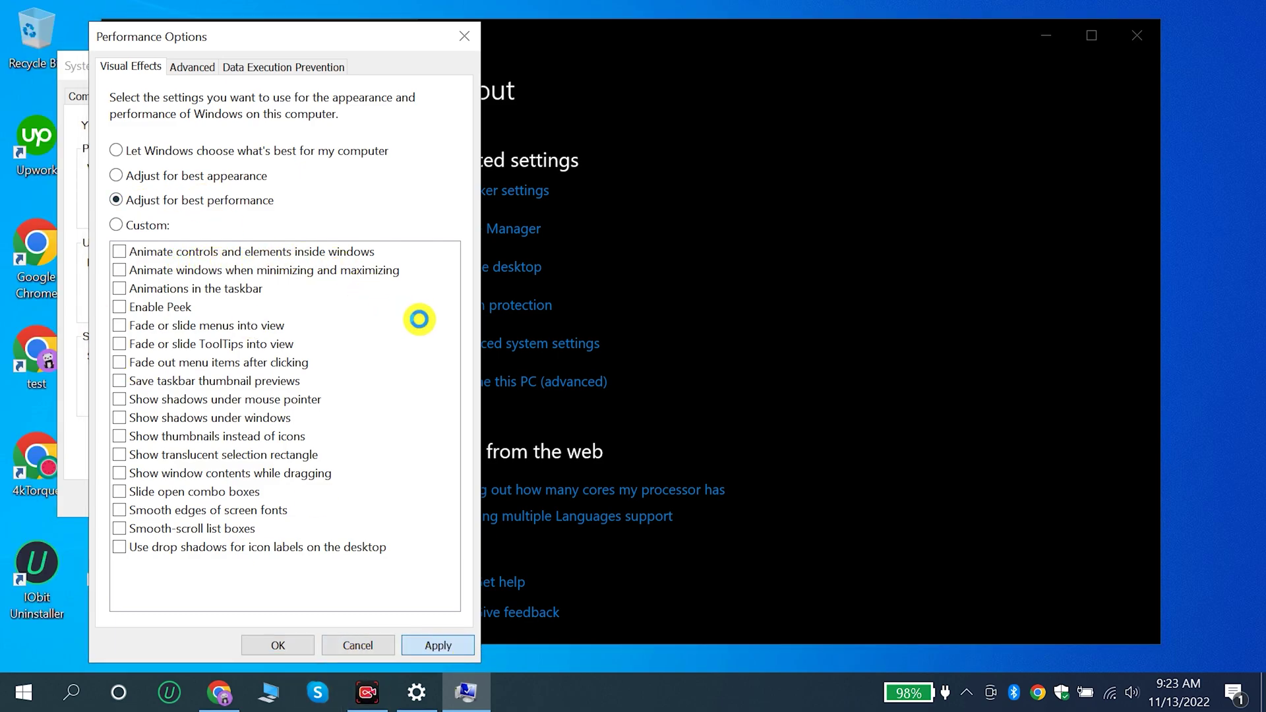
{"action": "left_click", "coordinate": [271, 644]}
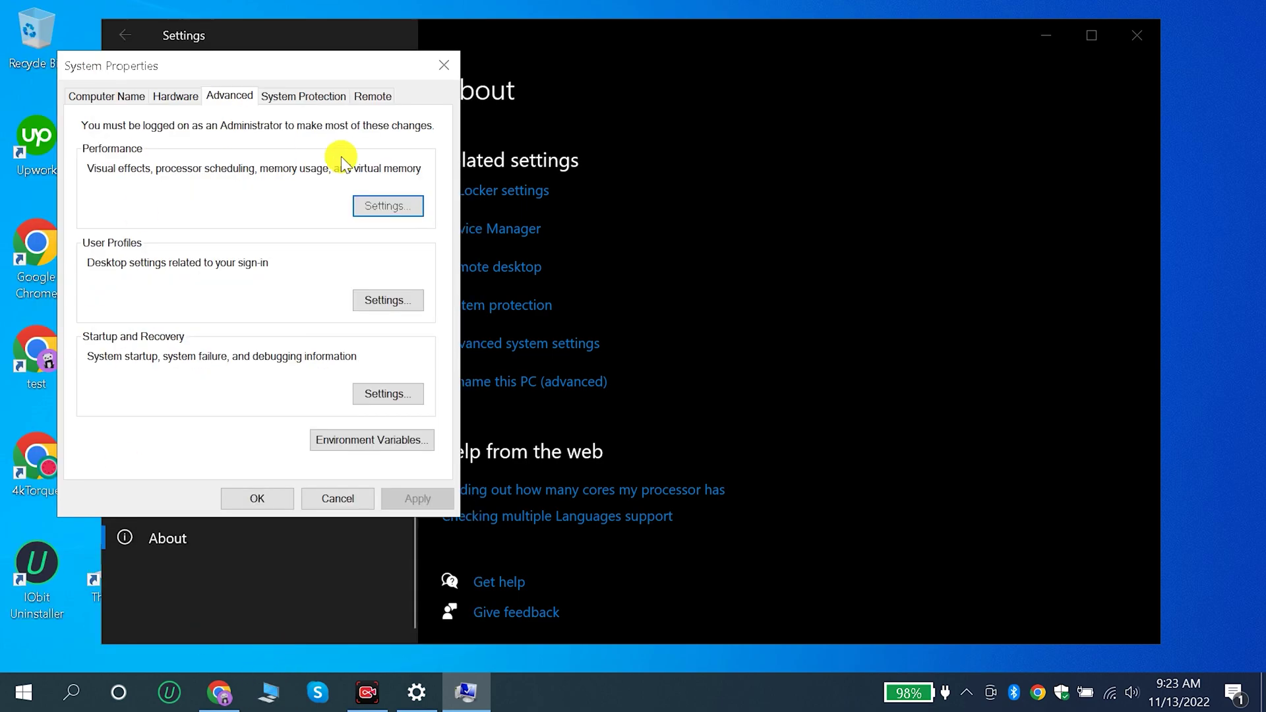
Close System Properties and switch Transparency effects off under Personalization > Colors.
{"action": "left_click", "coordinate": [261, 499]}
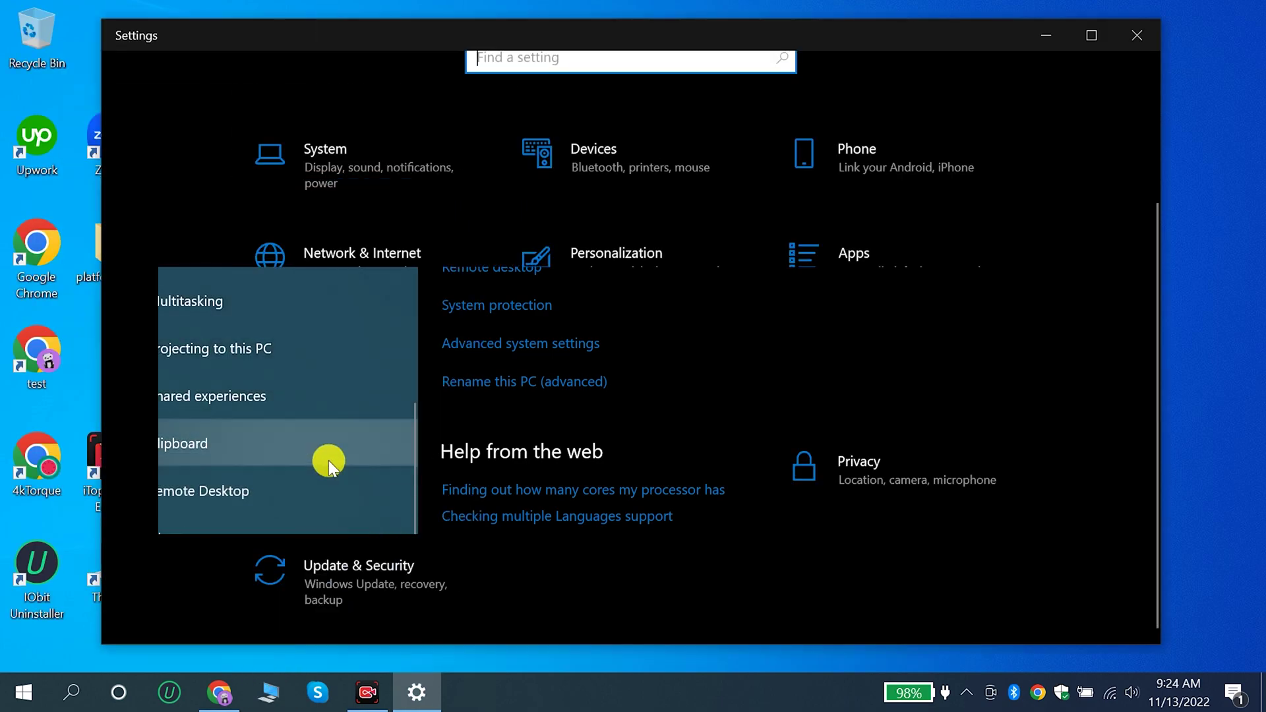
{"action": "left_click", "coordinate": [728, 252]}
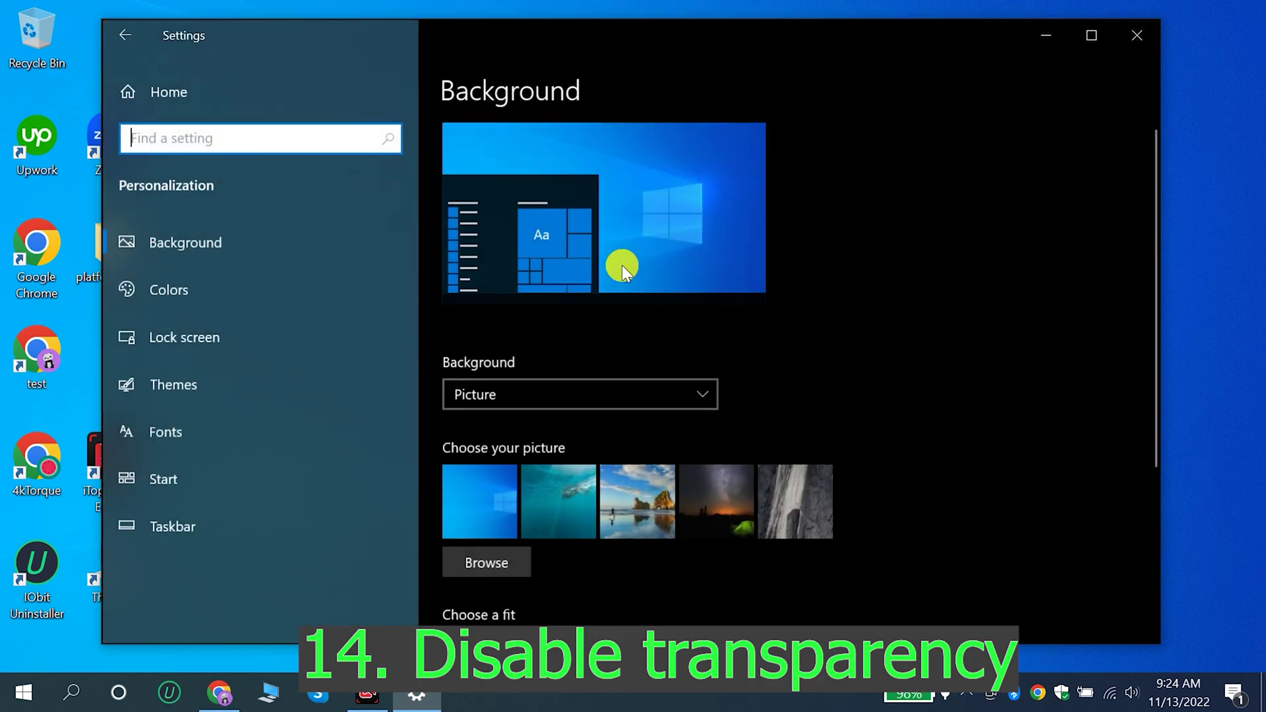
{"action": "left_click", "coordinate": [273, 302]}
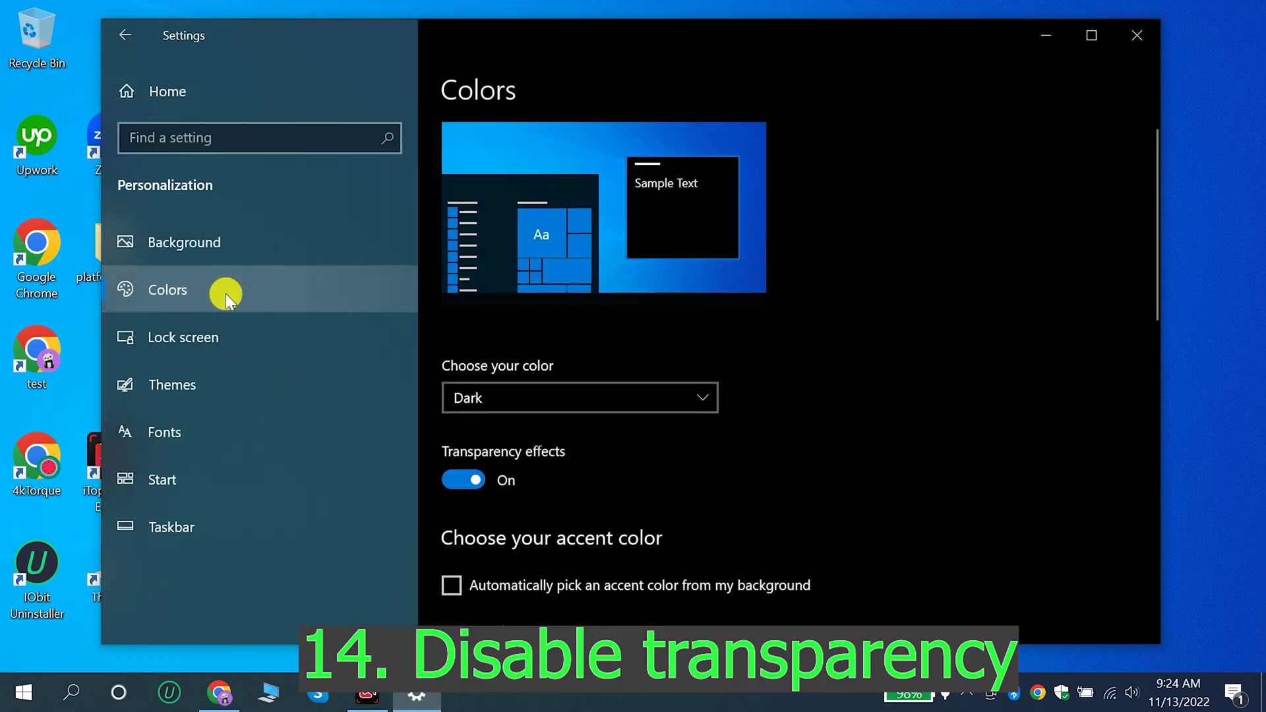
{"action": "scroll", "coordinate": [660, 389], "scroll_direction": "down", "scroll_amount": 2}
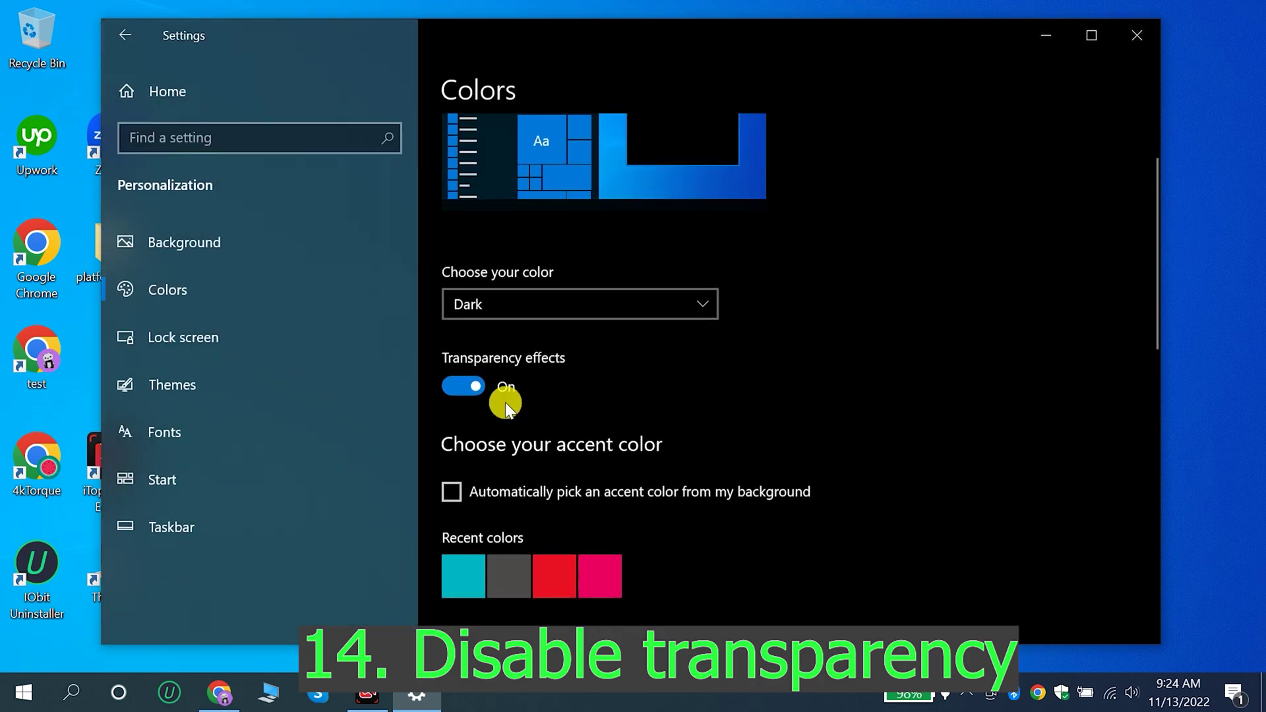
{"action": "left_click", "coordinate": [463, 388]}
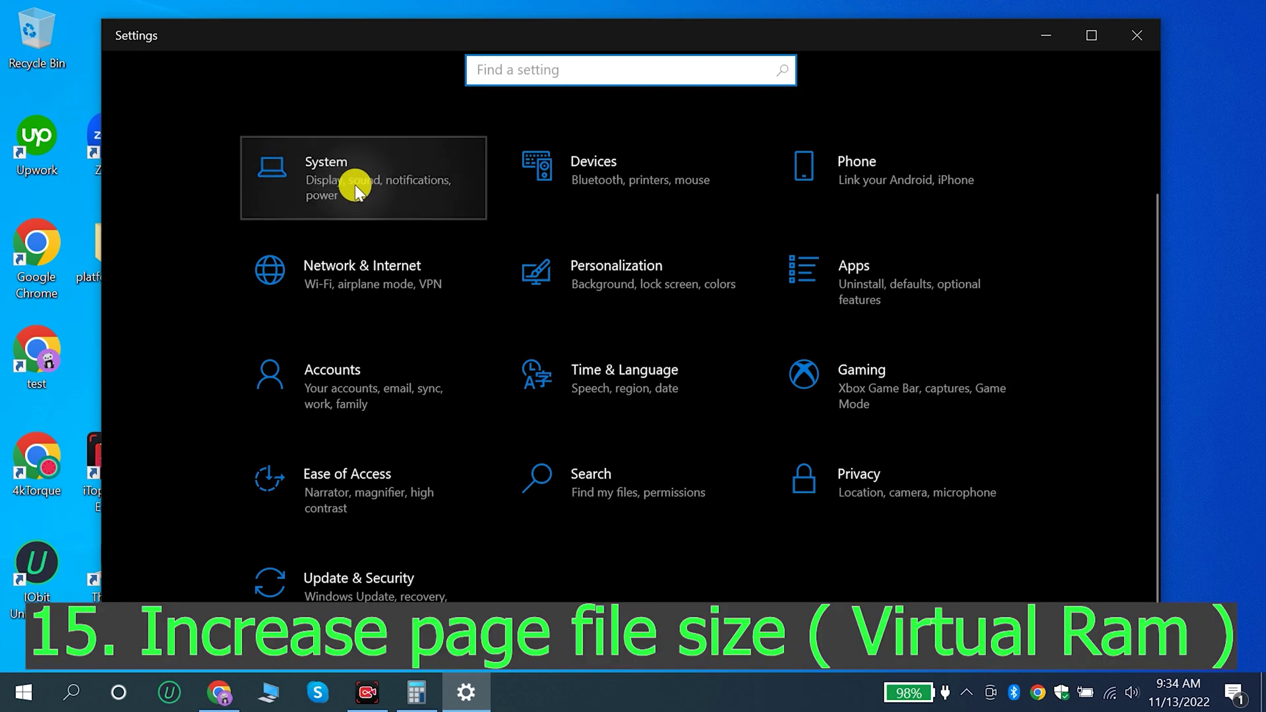
Reopen Performance Options via System > About > Advanced system settings and show its Advanced tab.
{"action": "left_click", "coordinate": [355, 185]}
{"action": "scroll", "coordinate": [290, 364], "scroll_direction": "down", "scroll_amount": 5}
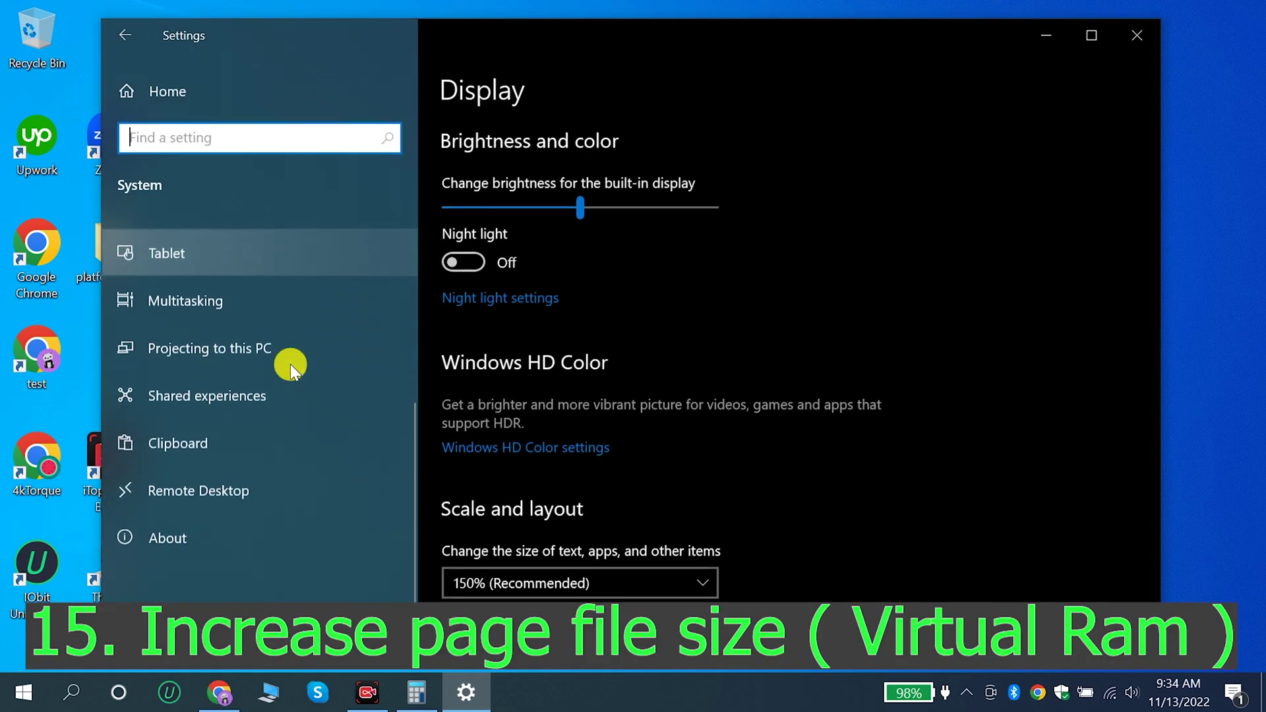
{"action": "left_click", "coordinate": [188, 542]}
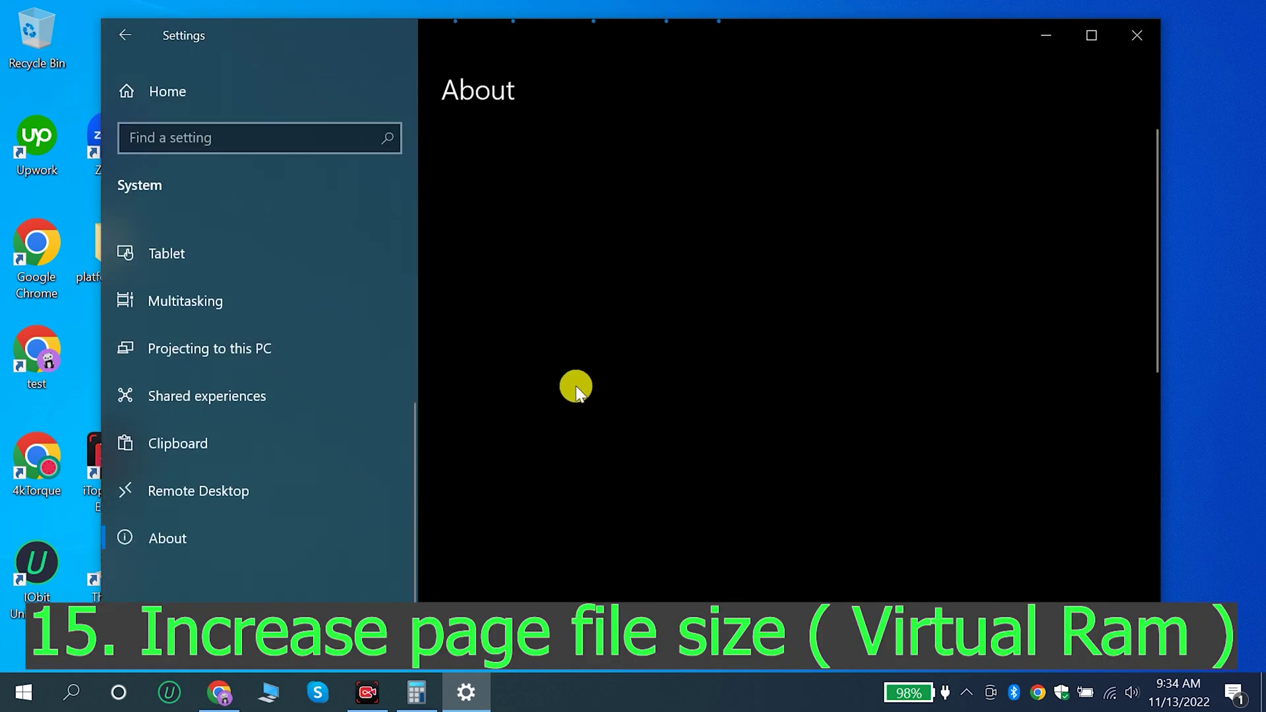
{"action": "scroll", "coordinate": [574, 389], "scroll_direction": "down", "scroll_amount": 10}
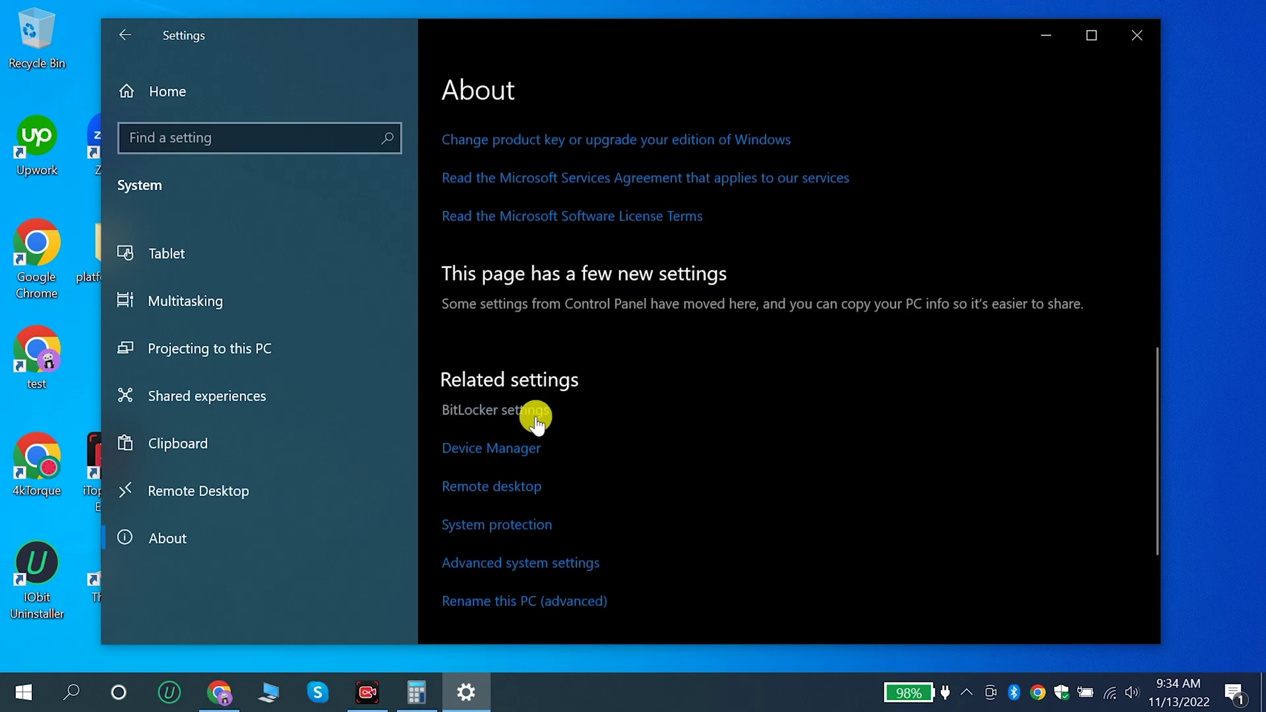
{"action": "scroll", "coordinate": [549, 523], "scroll_direction": "down", "scroll_amount": 2}
{"action": "left_click", "coordinate": [552, 377]}
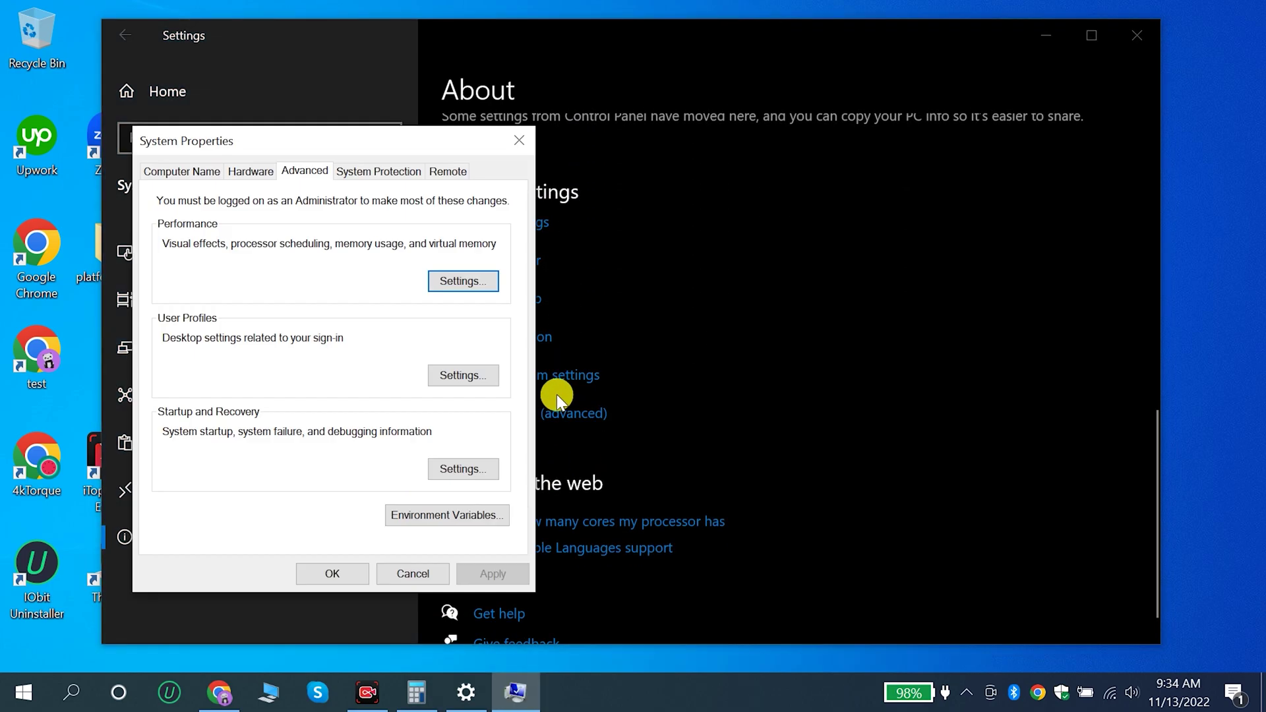
{"action": "left_click", "coordinate": [462, 276]}
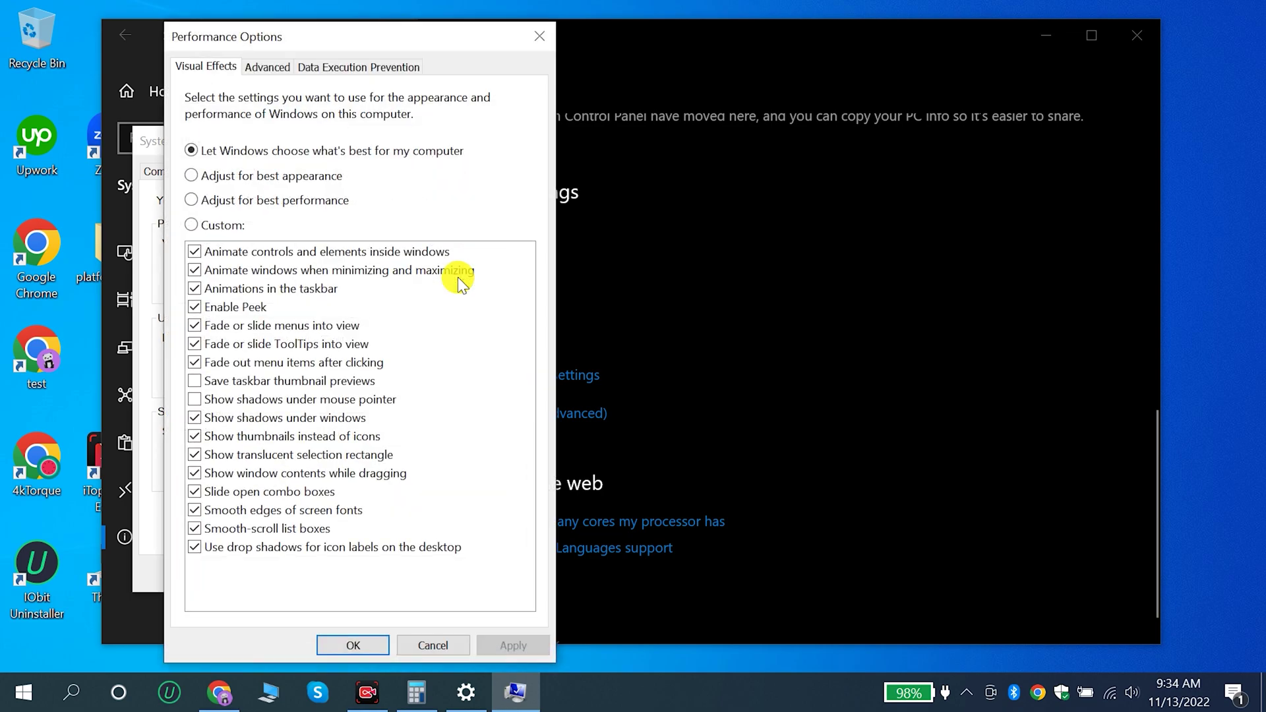
{"action": "left_click", "coordinate": [263, 69]}
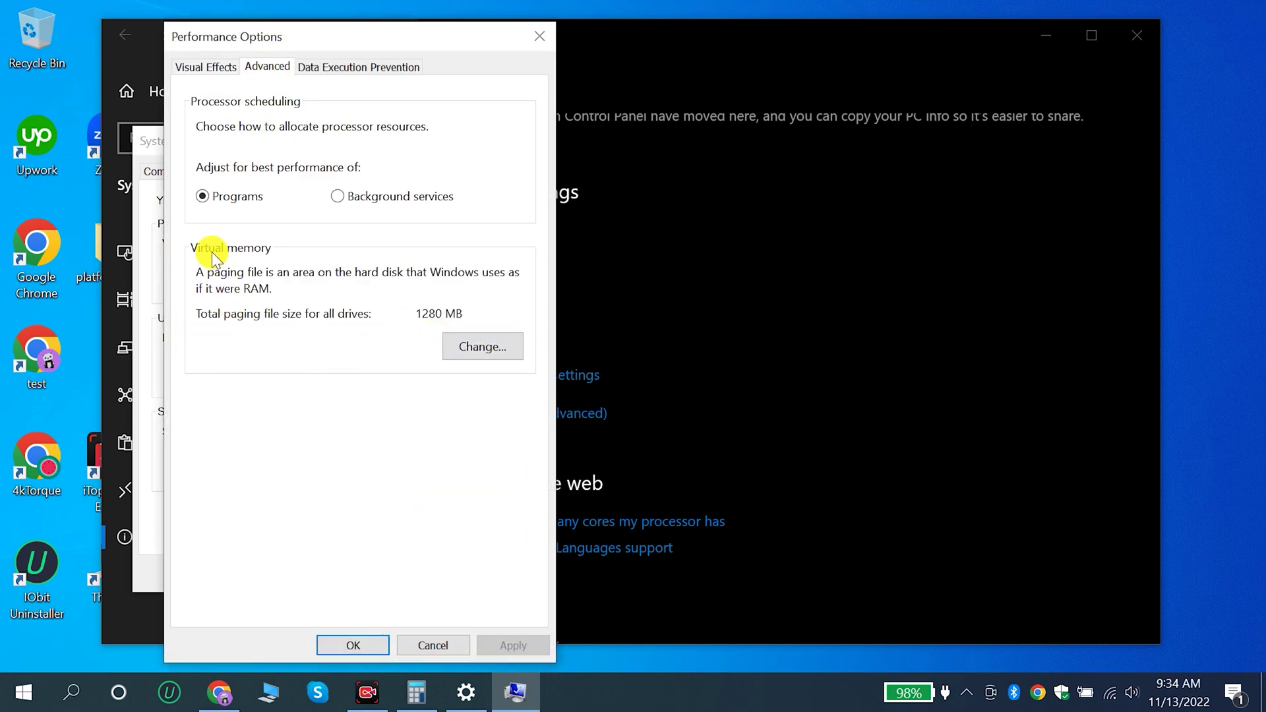
Turn off automatic paging file management, choose Custom size for C:, and open Calculator.
{"action": "left_click", "coordinate": [471, 355]}
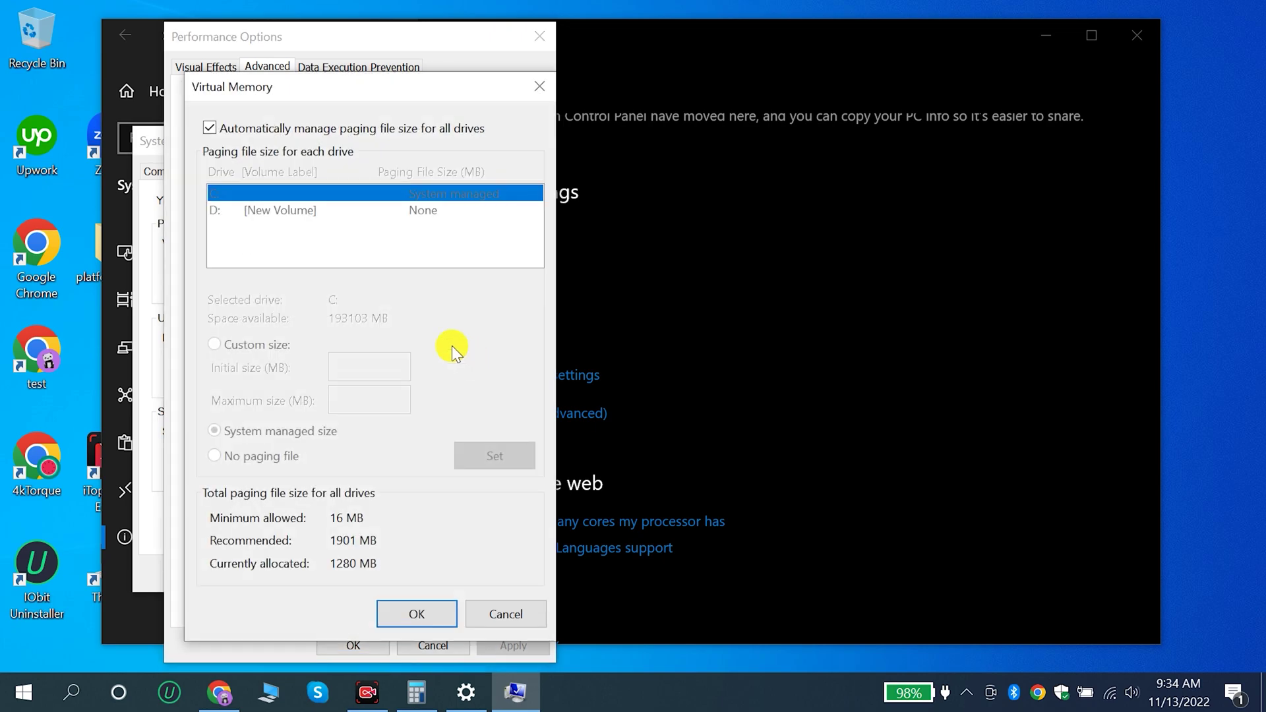
{"action": "left_click", "coordinate": [211, 128]}
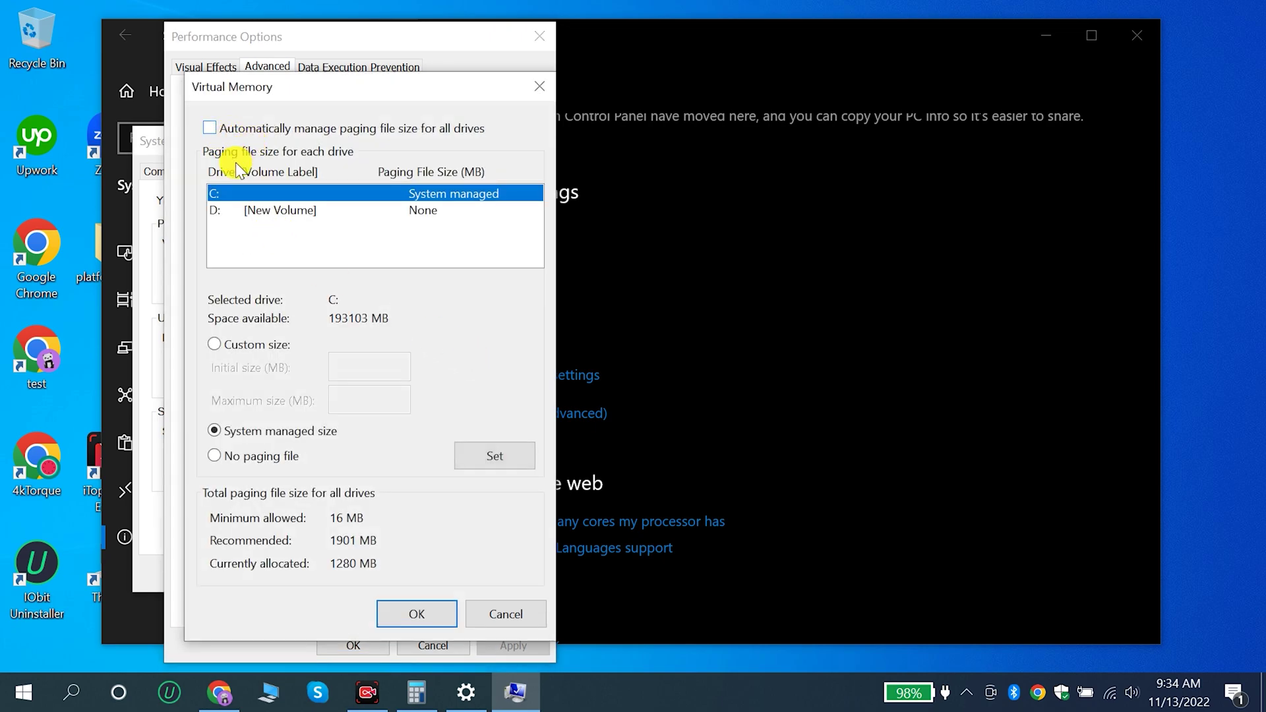
{"action": "left_click", "coordinate": [220, 343]}
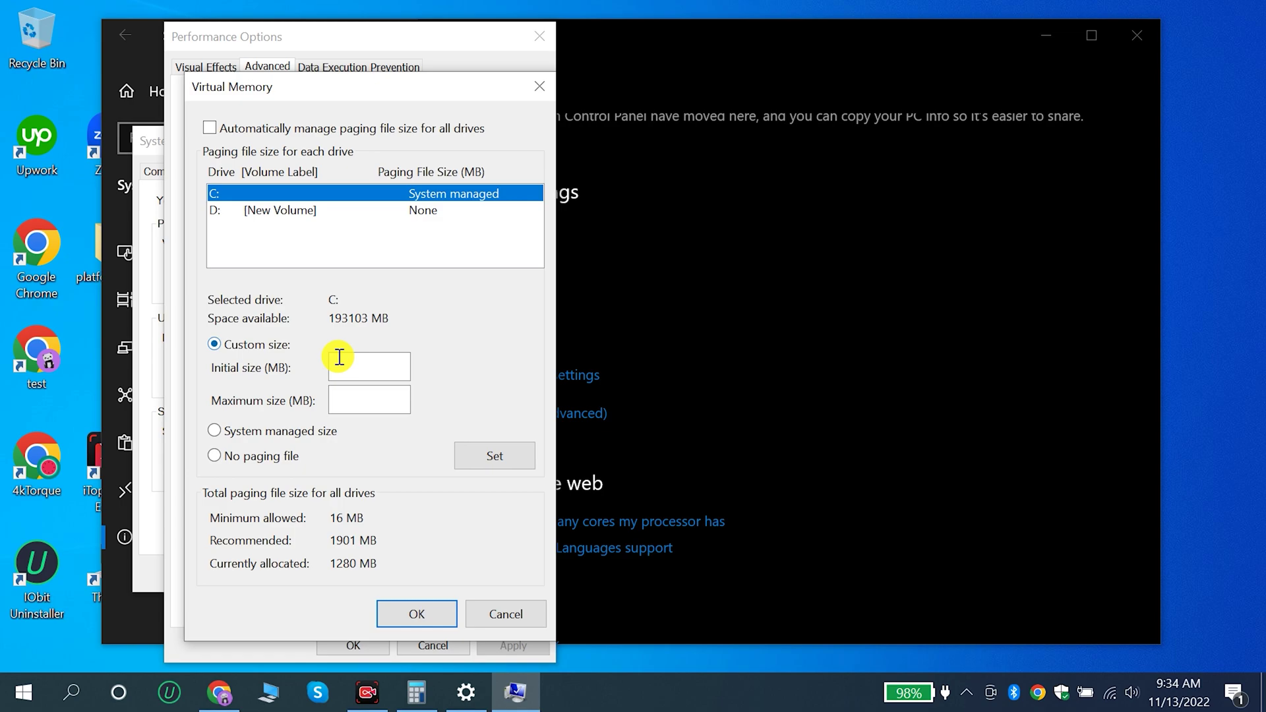
{"action": "left_click", "coordinate": [359, 368]}
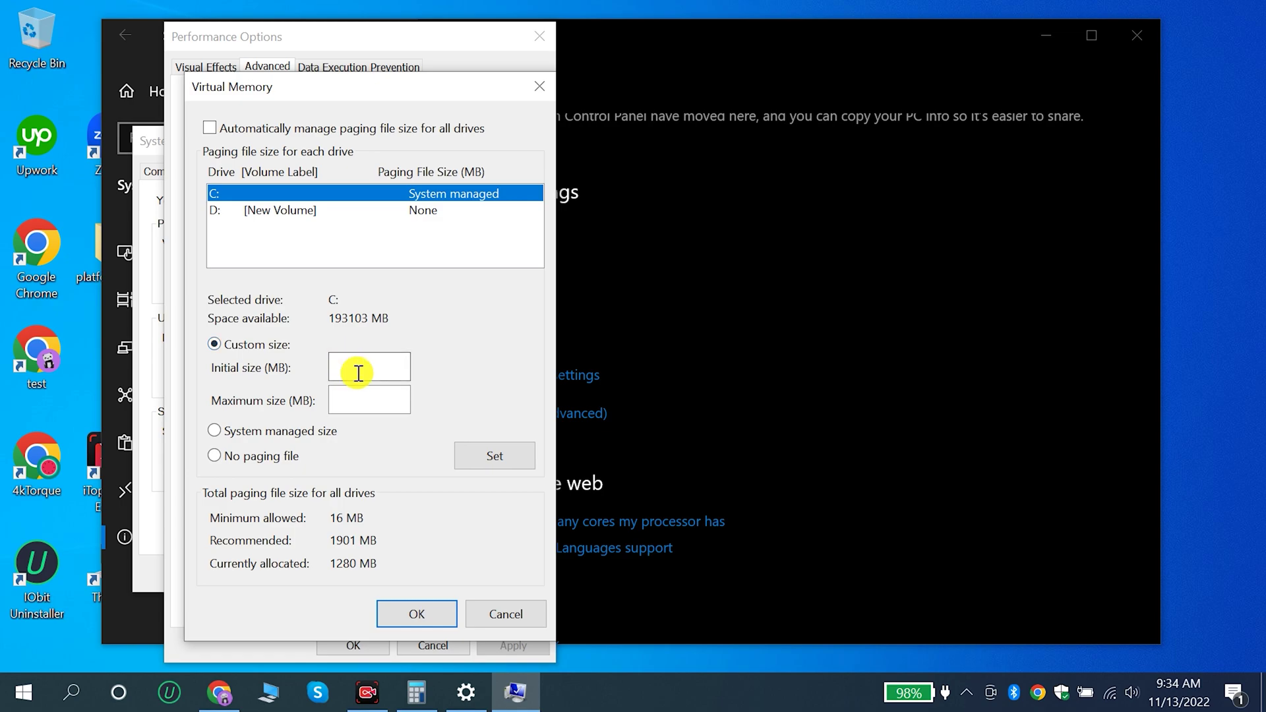
{"action": "left_click", "coordinate": [417, 692]}
Compute 8 × 1024 in Calculator and enter 8192 MB as the initial paging file size.
{"action": "left_click", "coordinate": [850, 484]}
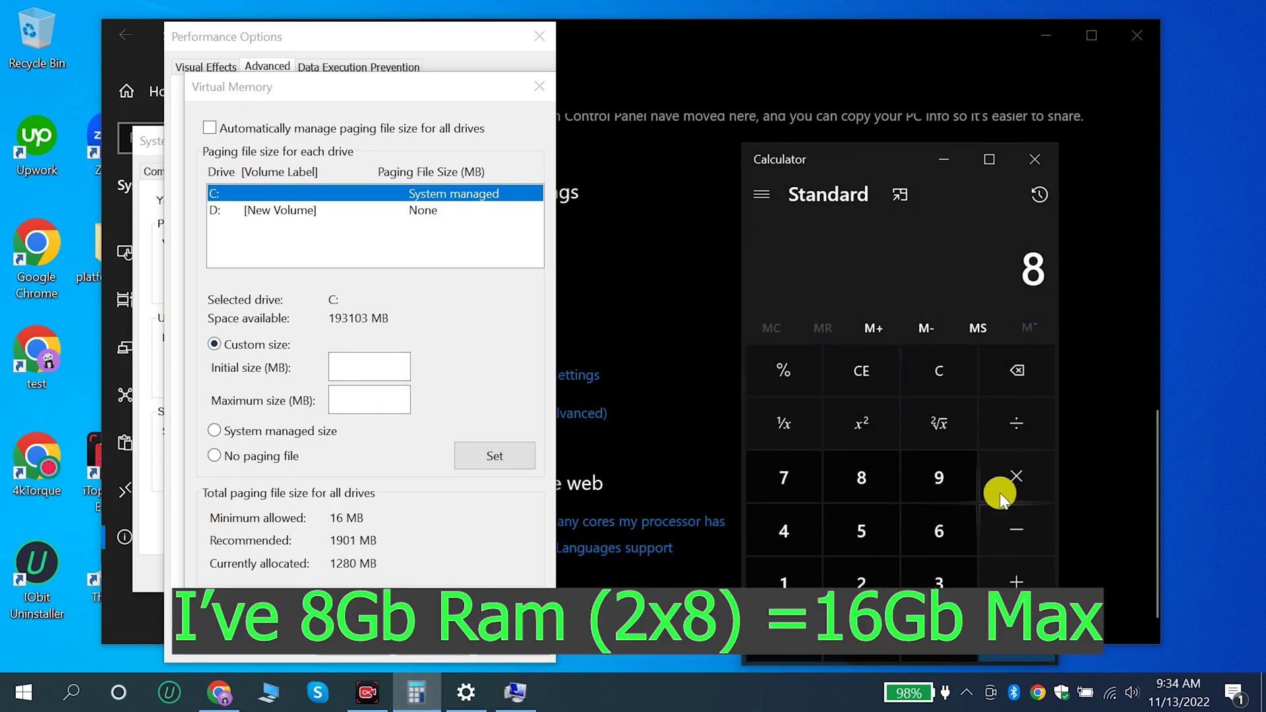
{"action": "left_click", "coordinate": [997, 495]}
{"action": "left_click", "coordinate": [816, 580]}
{"action": "left_click", "coordinate": [858, 635]}
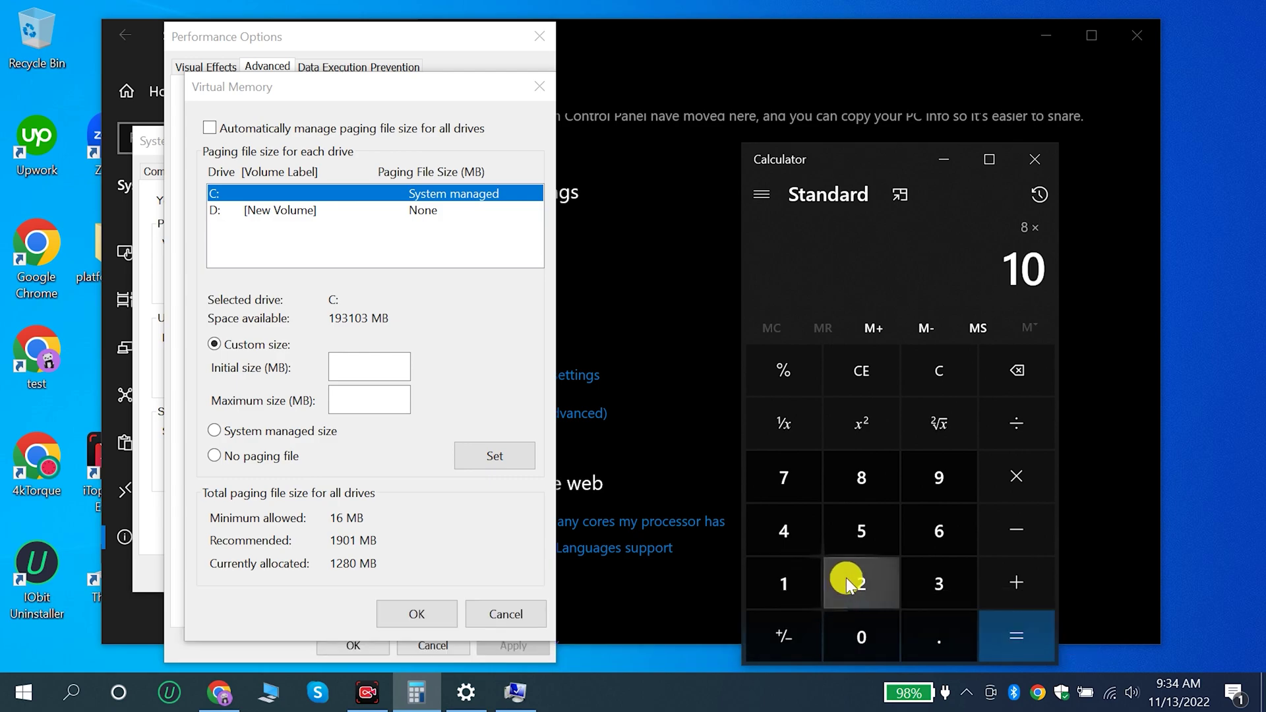
{"action": "left_click", "coordinate": [851, 579]}
{"action": "left_click", "coordinate": [791, 535]}
{"action": "left_click", "coordinate": [1019, 639]}
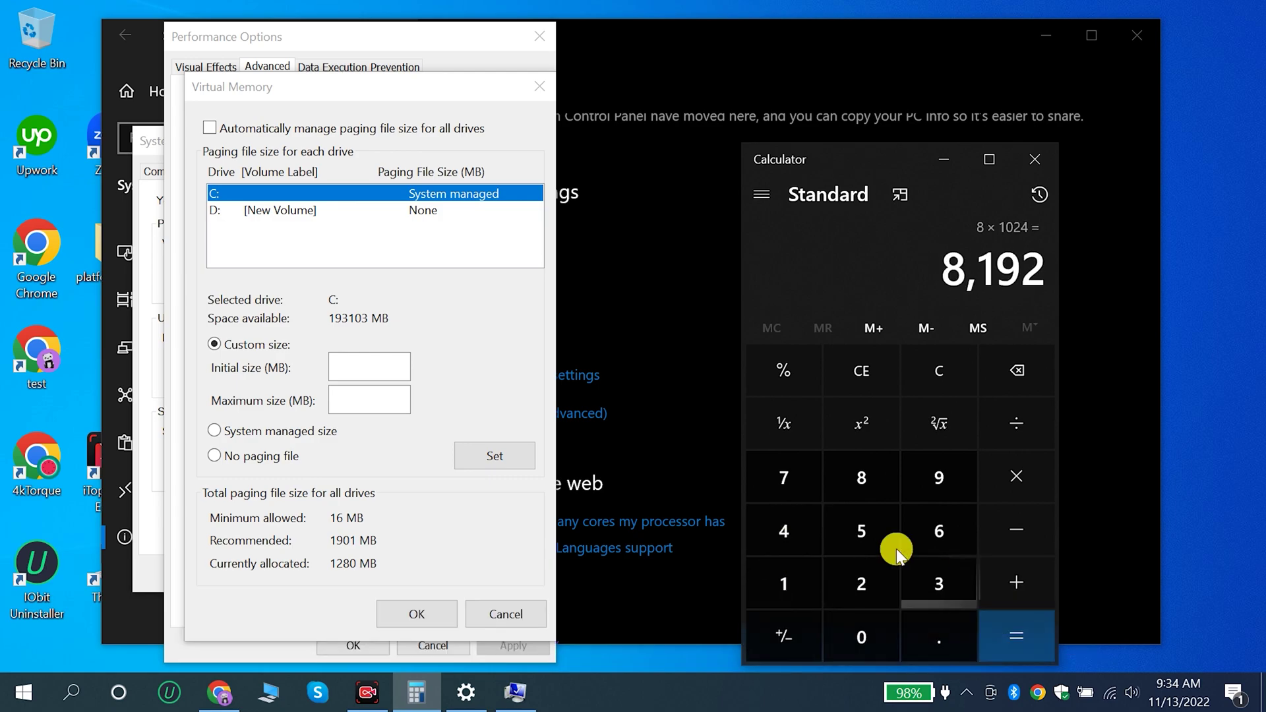
{"action": "left_click", "coordinate": [370, 364]}
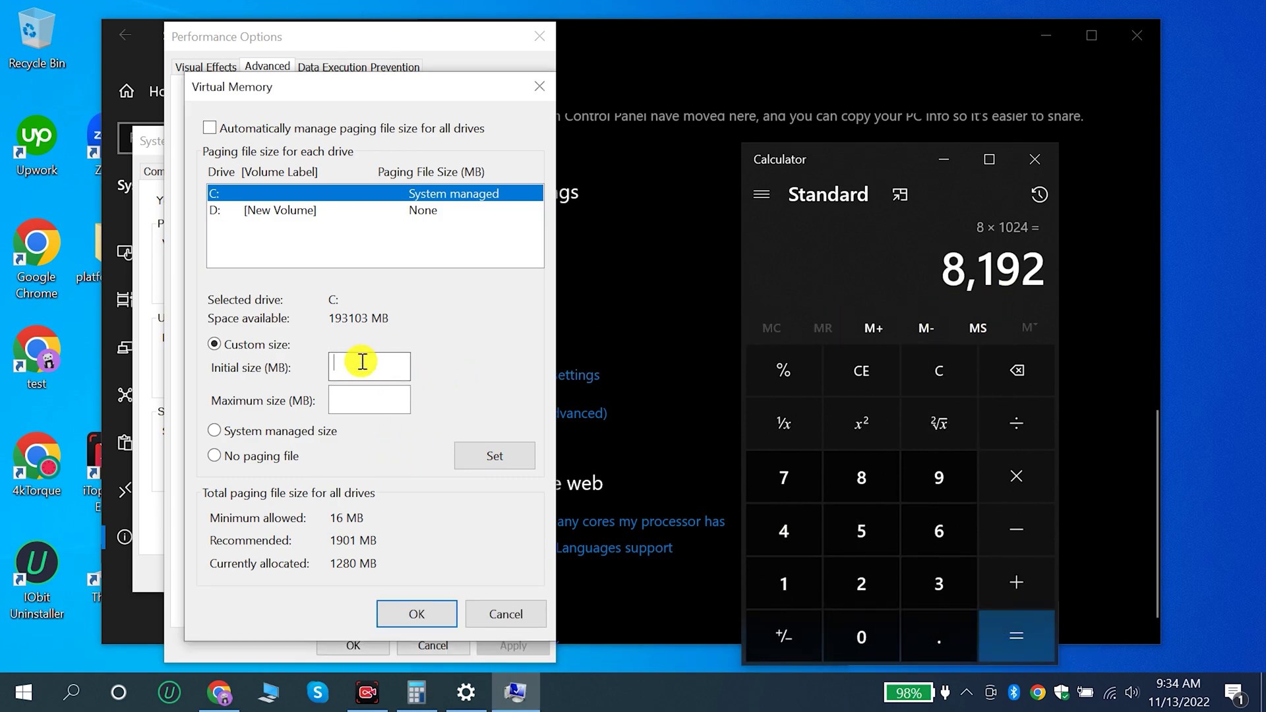
{"action": "type", "text": "8"}
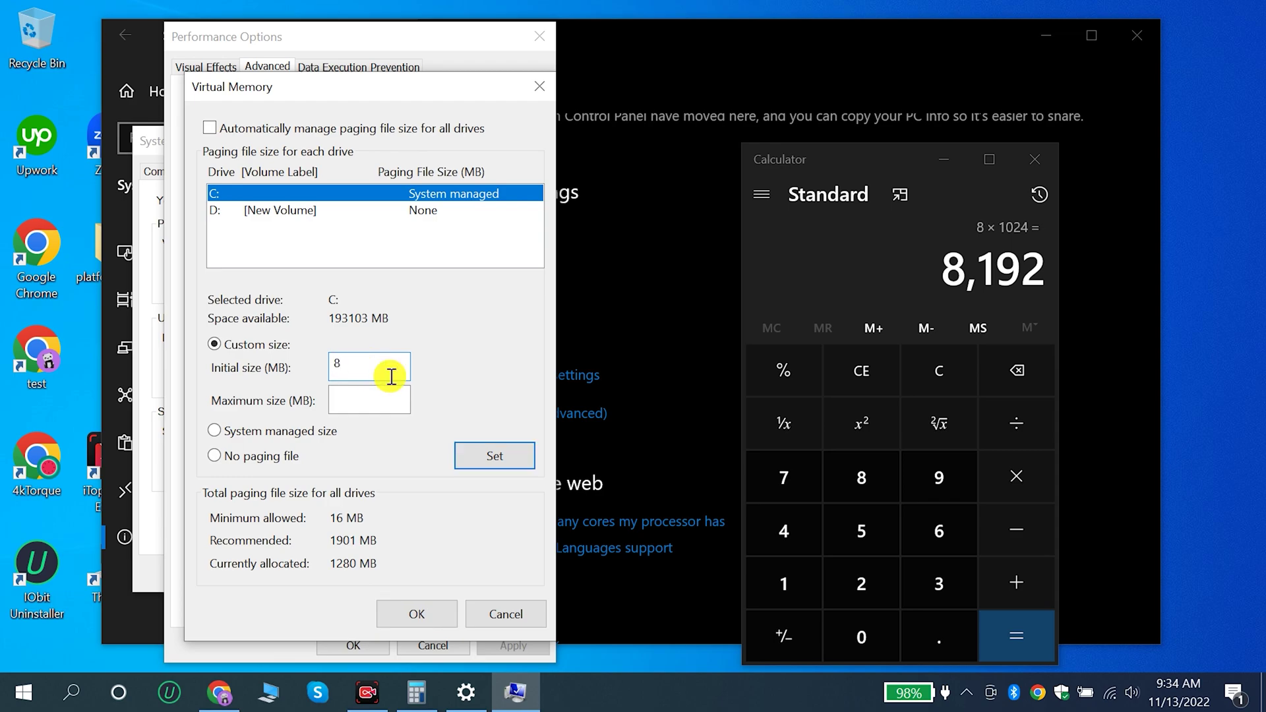
{"action": "type", "text": "192"}
{"action": "left_click", "coordinate": [373, 398]}
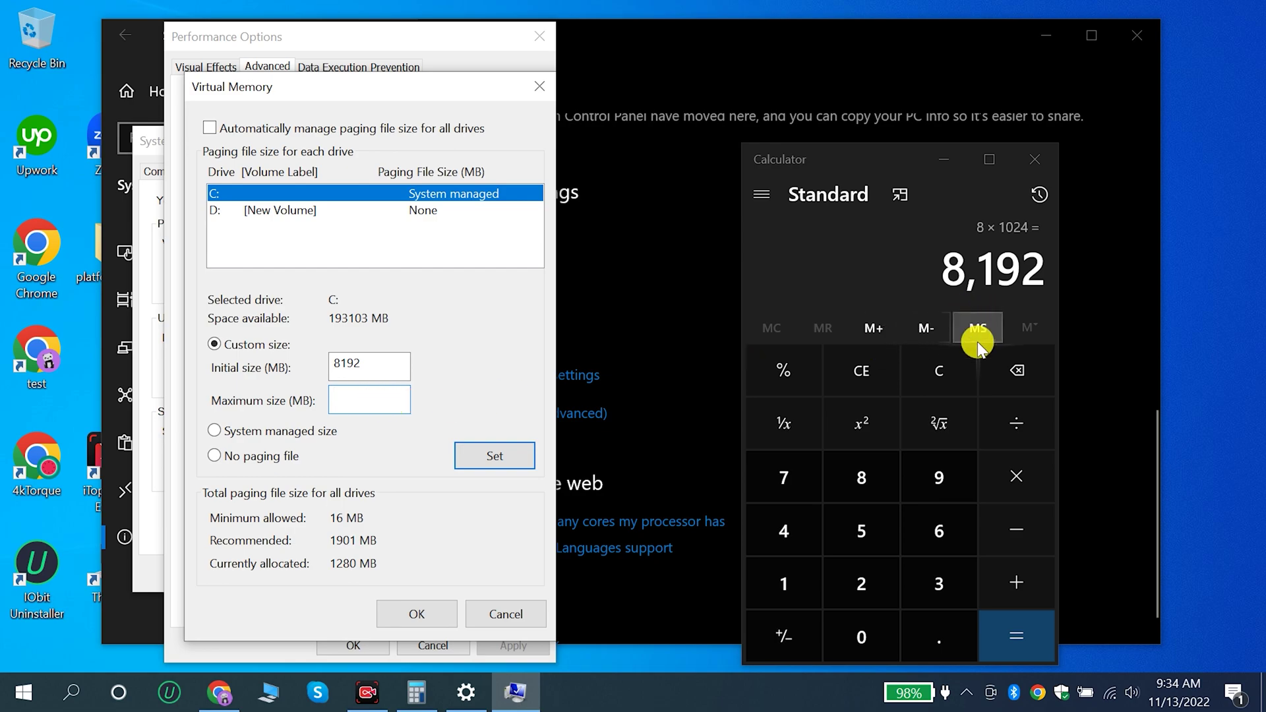
Compute 16 × 1024 = 16384 in Calculator for the maximum size.
{"action": "left_click", "coordinate": [937, 379]}
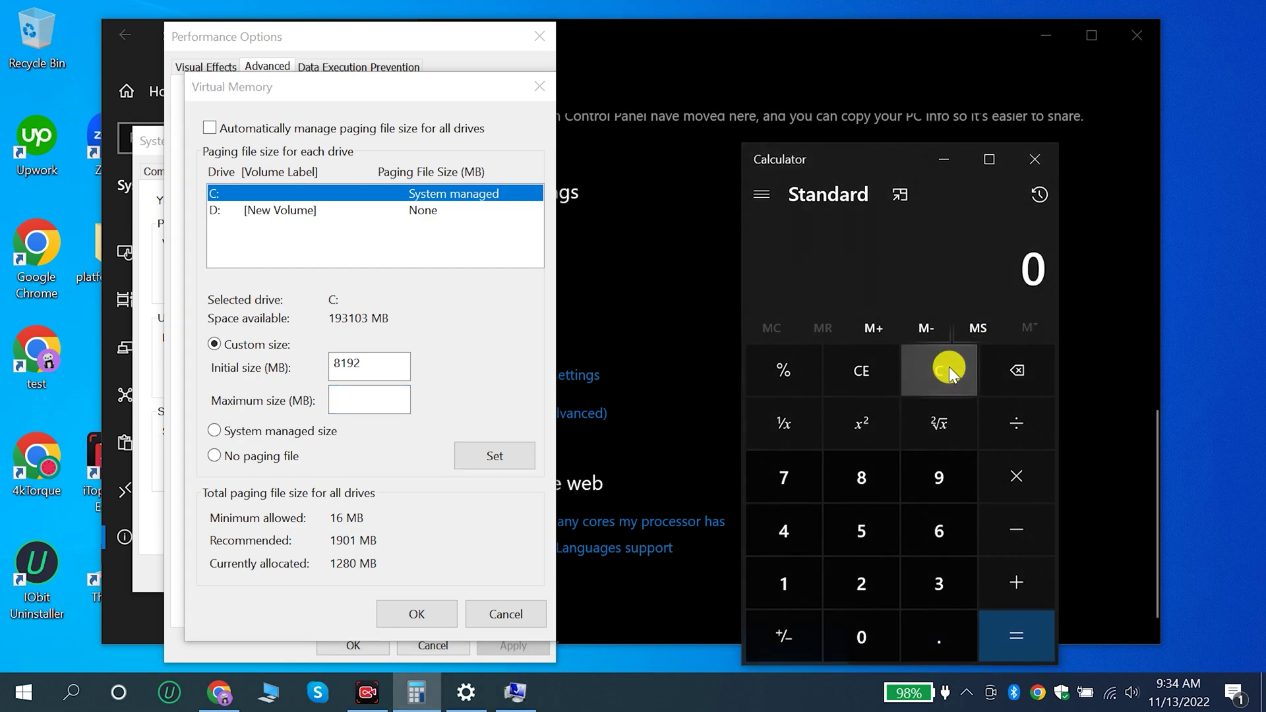
{"action": "left_click", "coordinate": [793, 577]}
{"action": "left_click", "coordinate": [934, 520]}
{"action": "left_click", "coordinate": [1023, 481]}
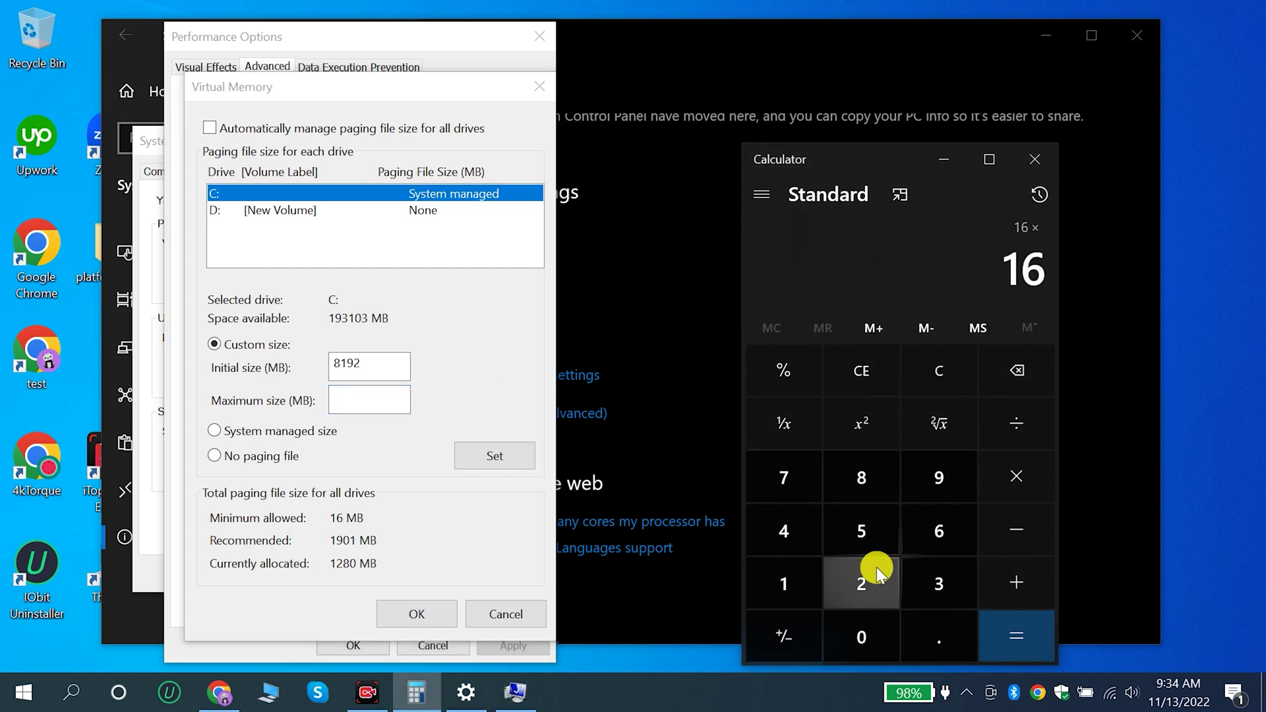
{"action": "left_click", "coordinate": [862, 585]}
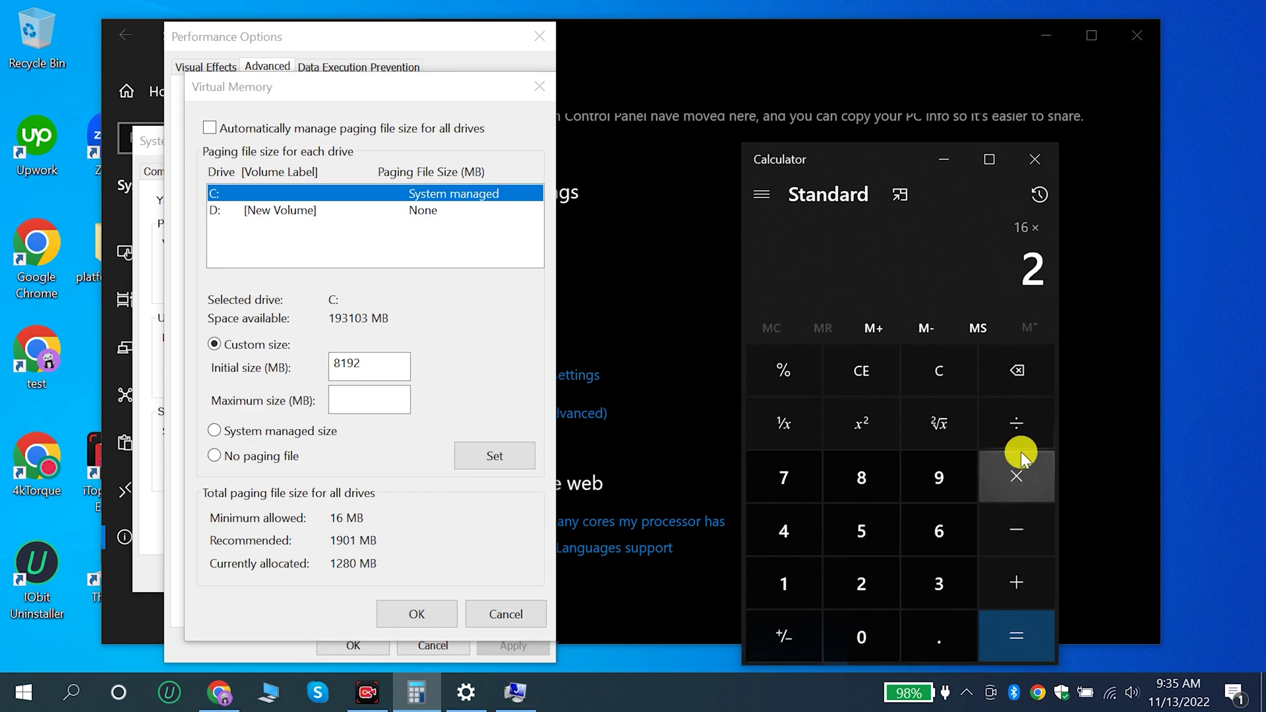
{"action": "left_click", "coordinate": [1015, 377]}
{"action": "left_click", "coordinate": [798, 587]}
{"action": "left_click", "coordinate": [861, 636]}
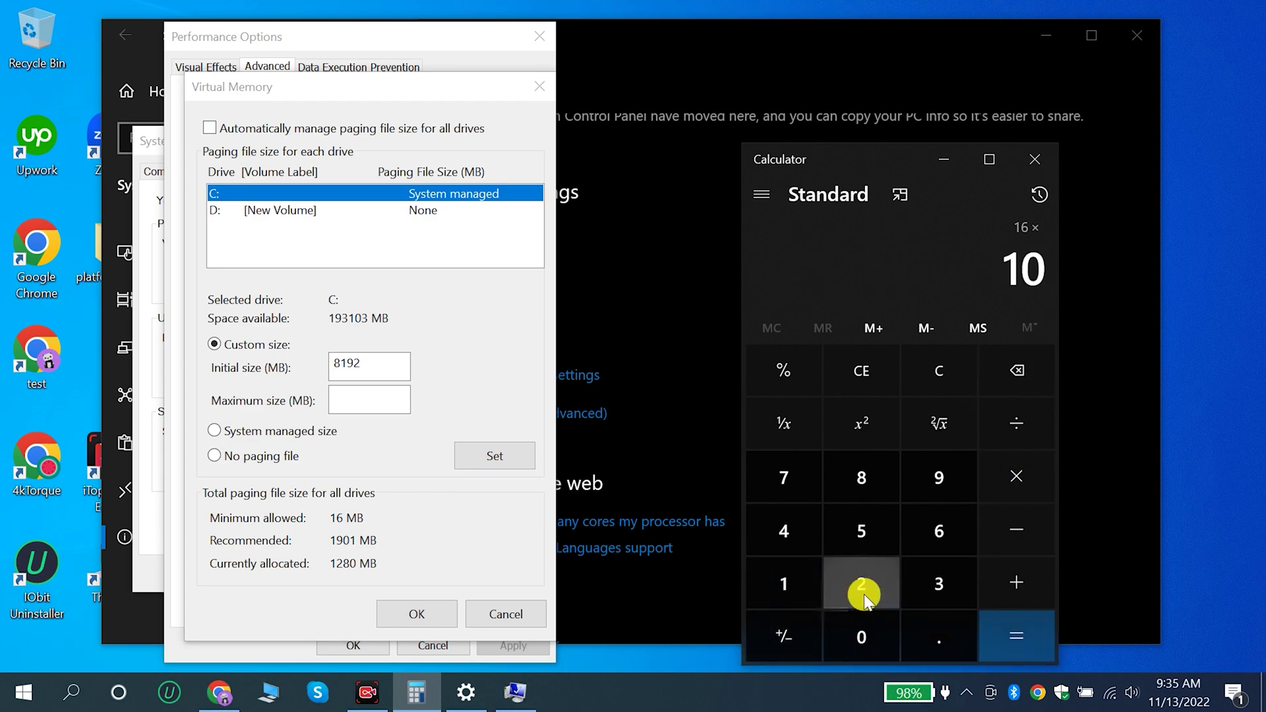
{"action": "left_click", "coordinate": [862, 590]}
{"action": "left_click", "coordinate": [789, 538]}
{"action": "left_click", "coordinate": [1015, 624]}
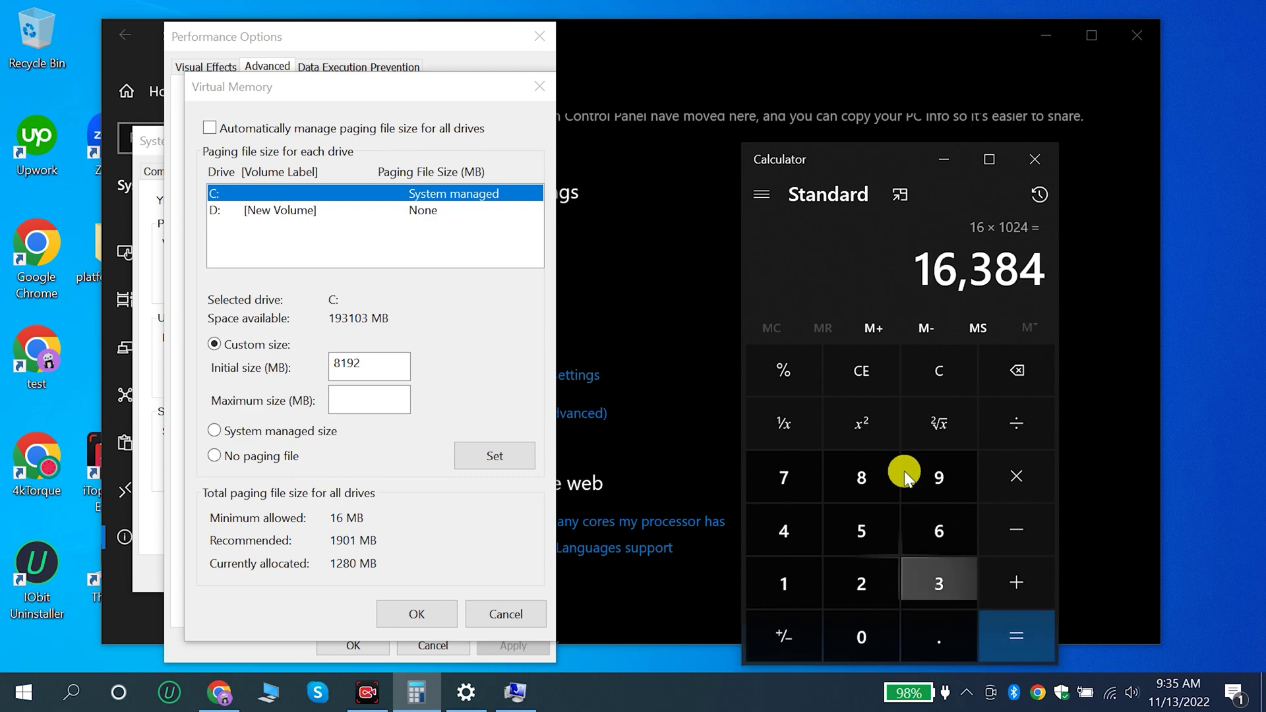
Set 16384 MB as the maximum size for C:, close Calculator, and confirm the paging file.
{"action": "left_click", "coordinate": [351, 398]}
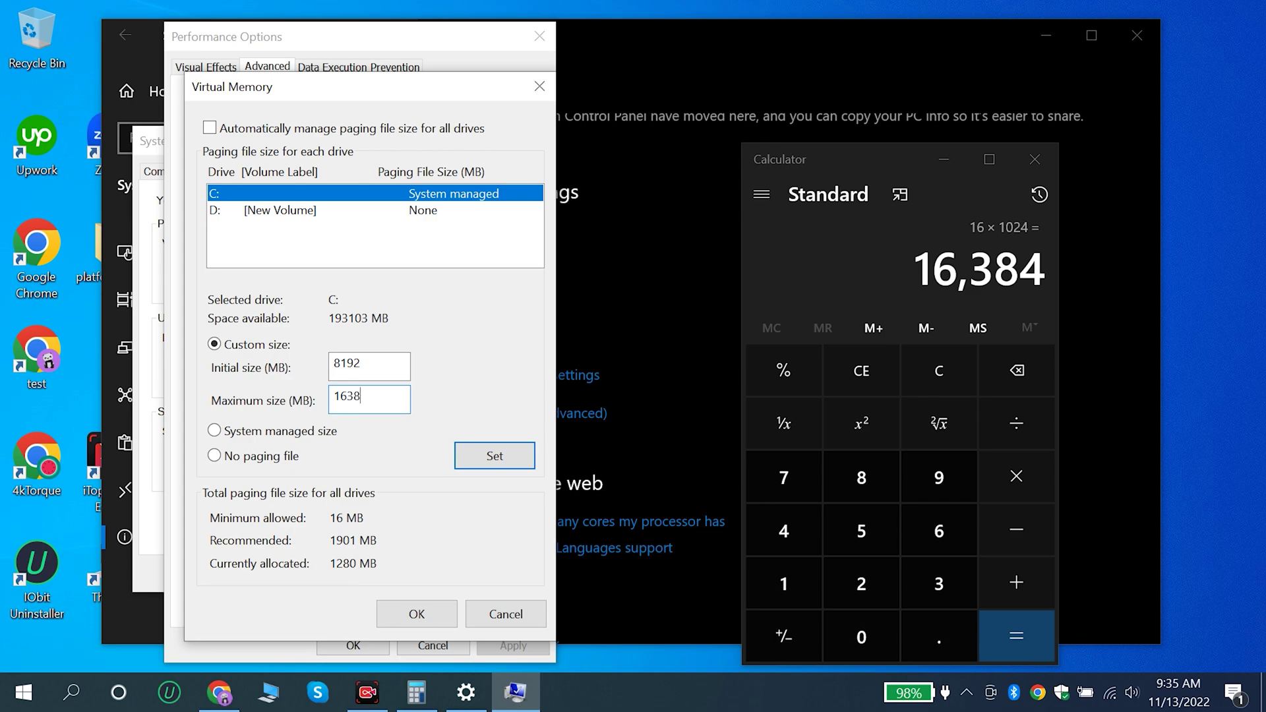
{"action": "left_click", "coordinate": [345, 371]}
{"action": "left_click", "coordinate": [1035, 159]}
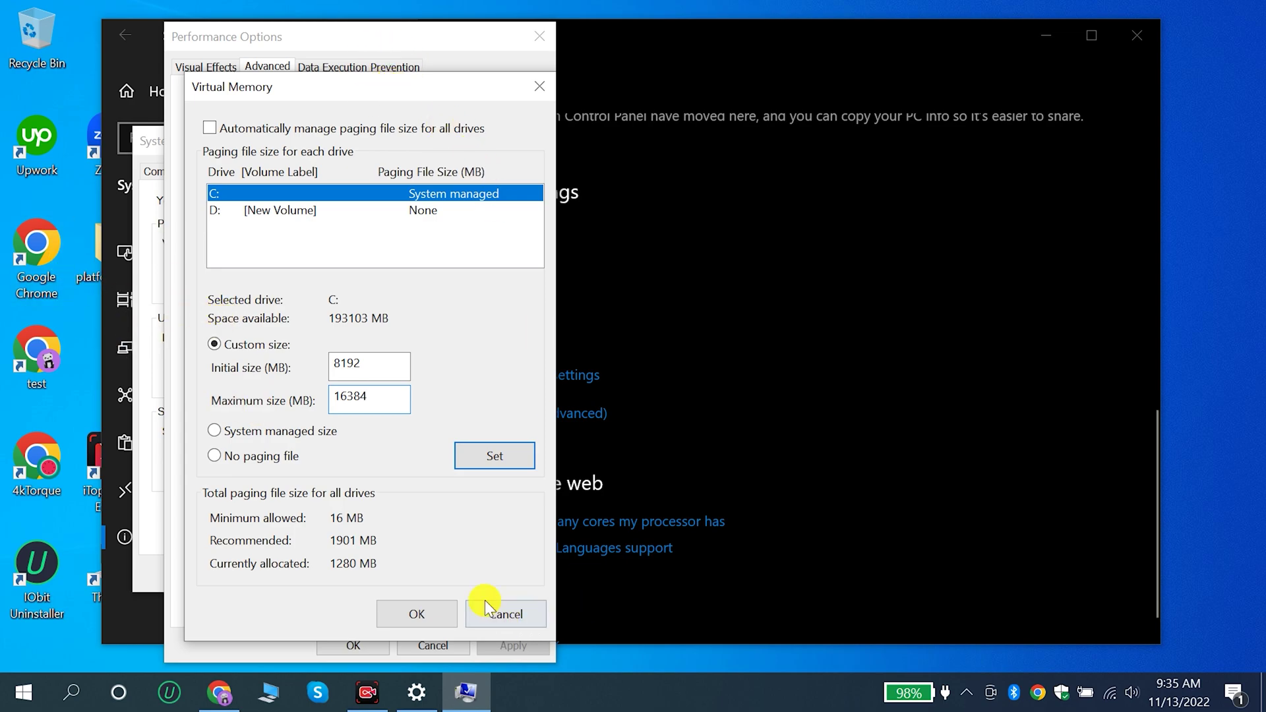
{"action": "left_click", "coordinate": [413, 608]}
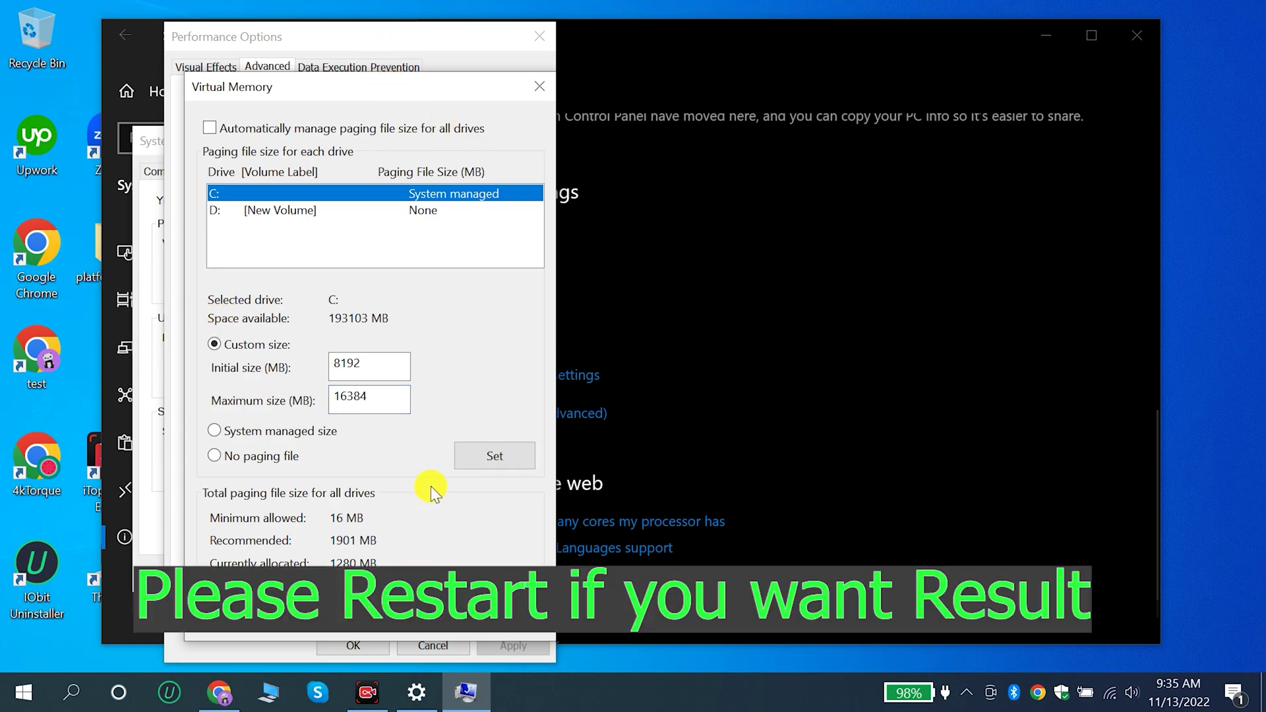
{"action": "left_click", "coordinate": [495, 456]}
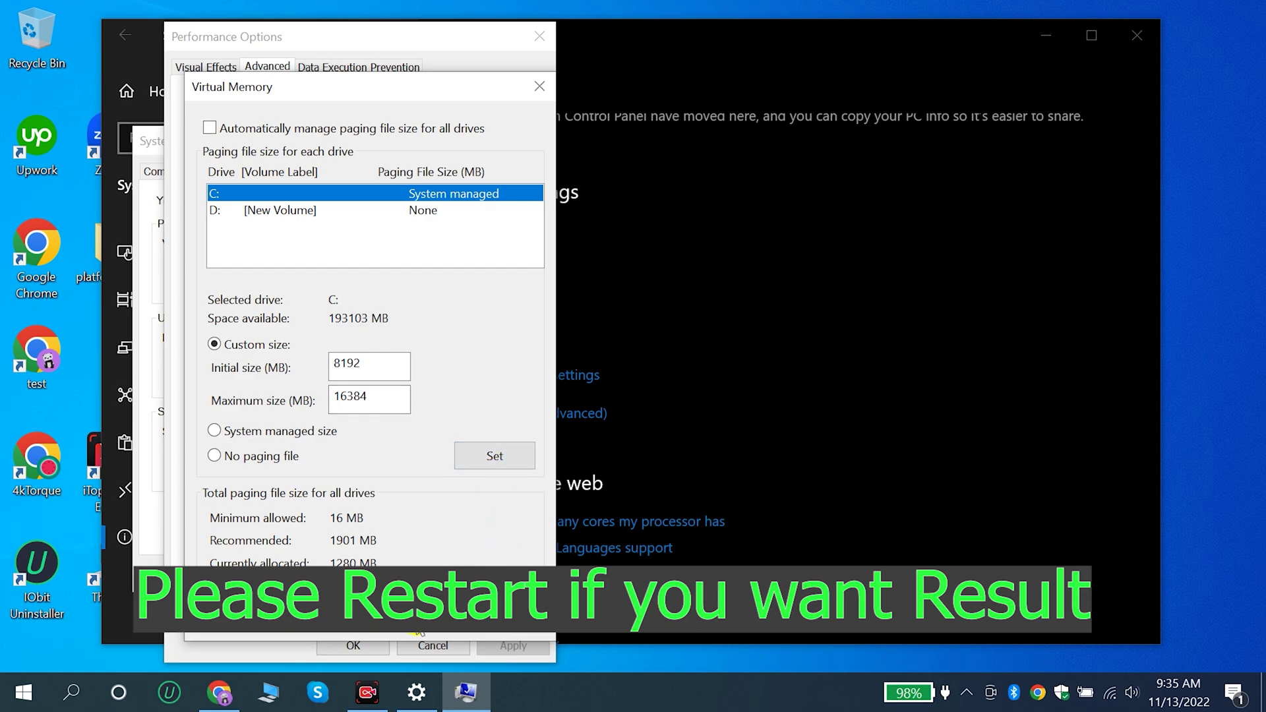
{"action": "key", "text": "Return"}
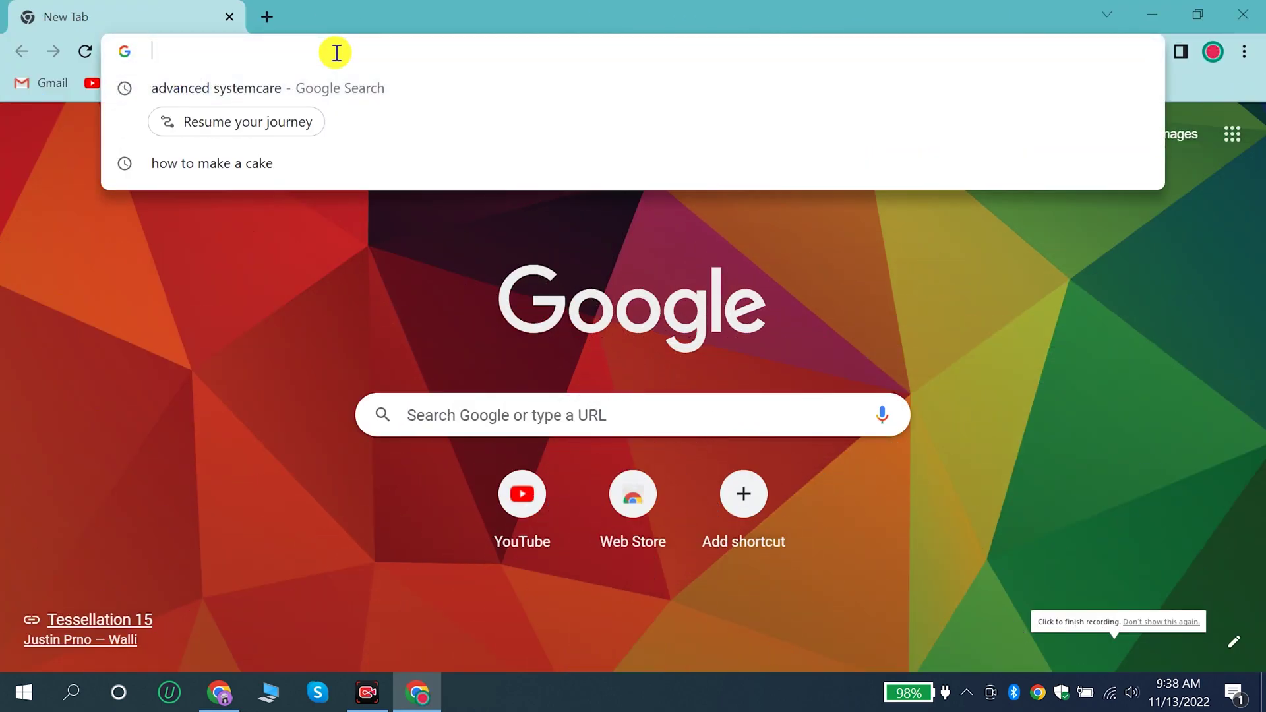
Paste and go to malwarebytes.com in Chrome and download the free installer.
{"action": "right_click", "coordinate": [337, 52]}
{"action": "left_click", "coordinate": [454, 209]}
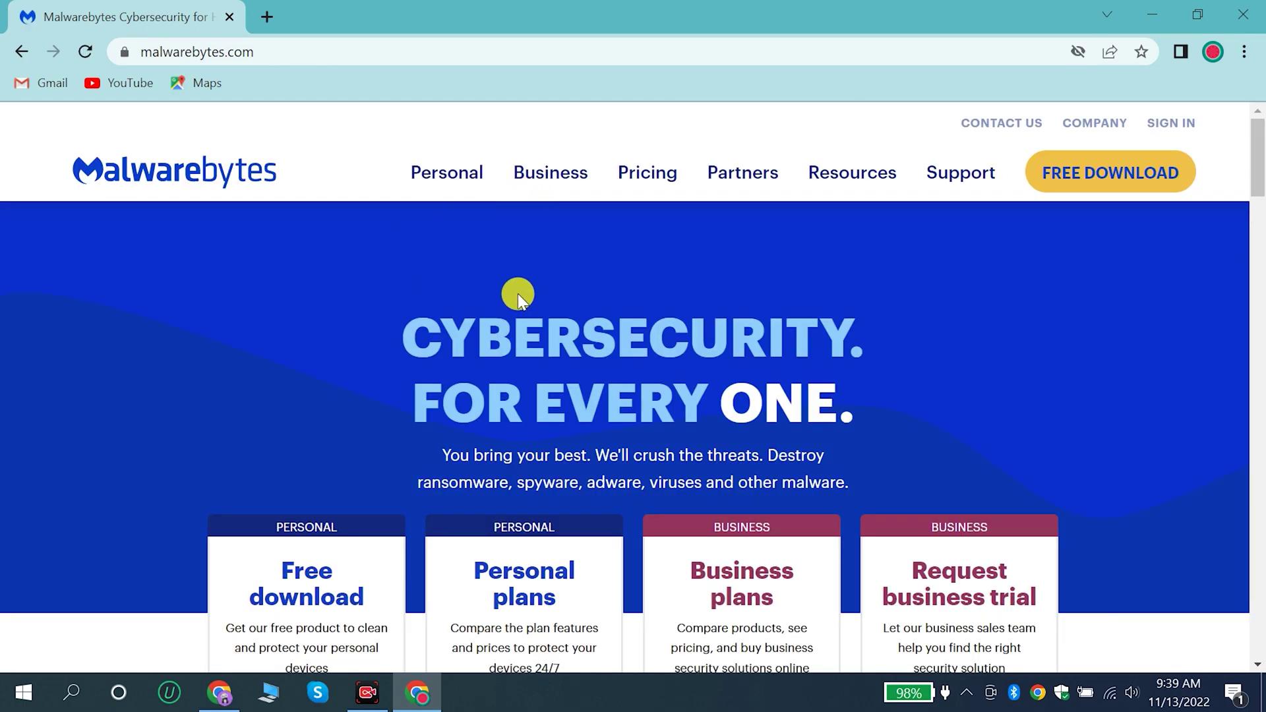
{"action": "left_click", "coordinate": [1068, 188]}
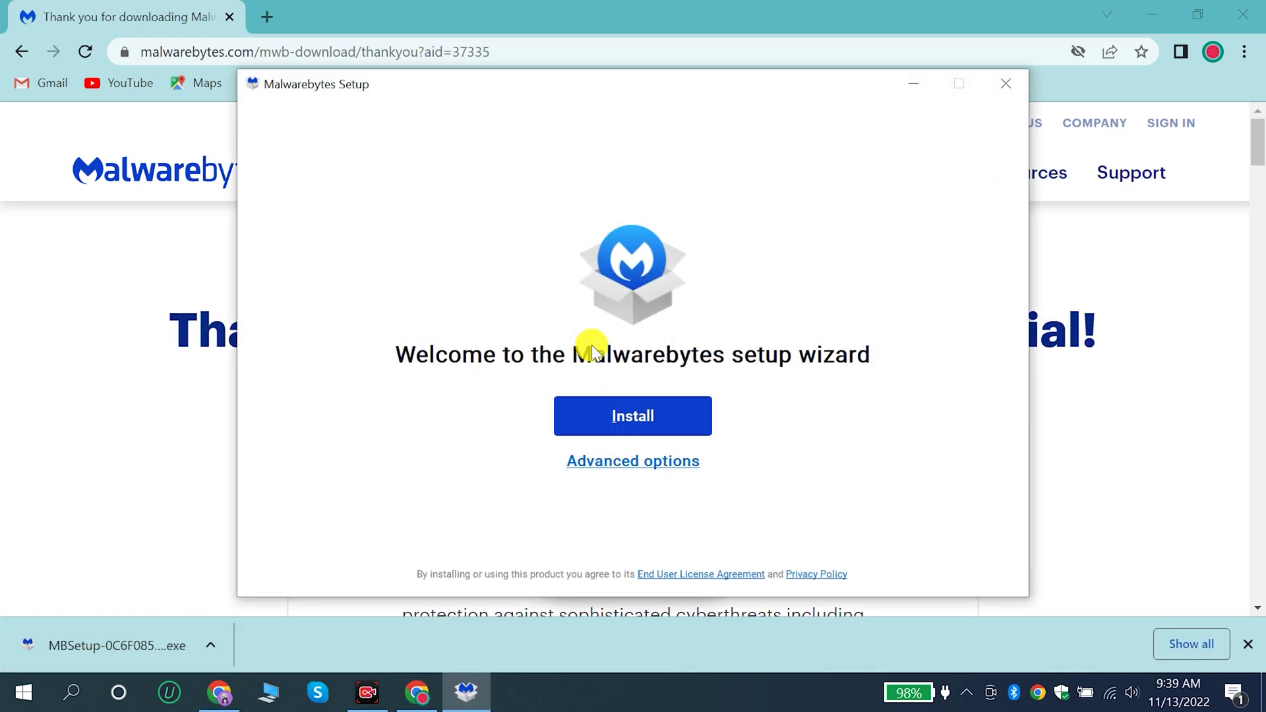
Install Malwarebytes for 'Me or my family', finish the wizard, and minimize Chrome.
{"action": "left_click", "coordinate": [640, 414]}
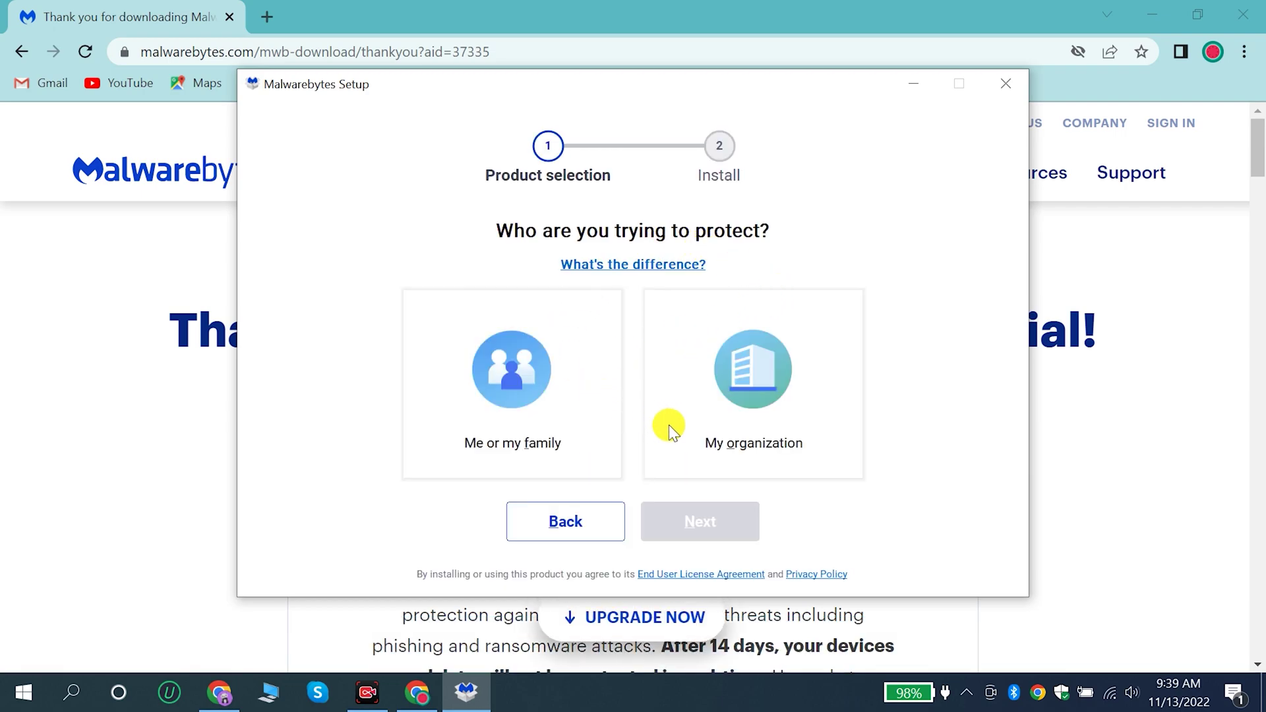
{"action": "left_click", "coordinate": [540, 408]}
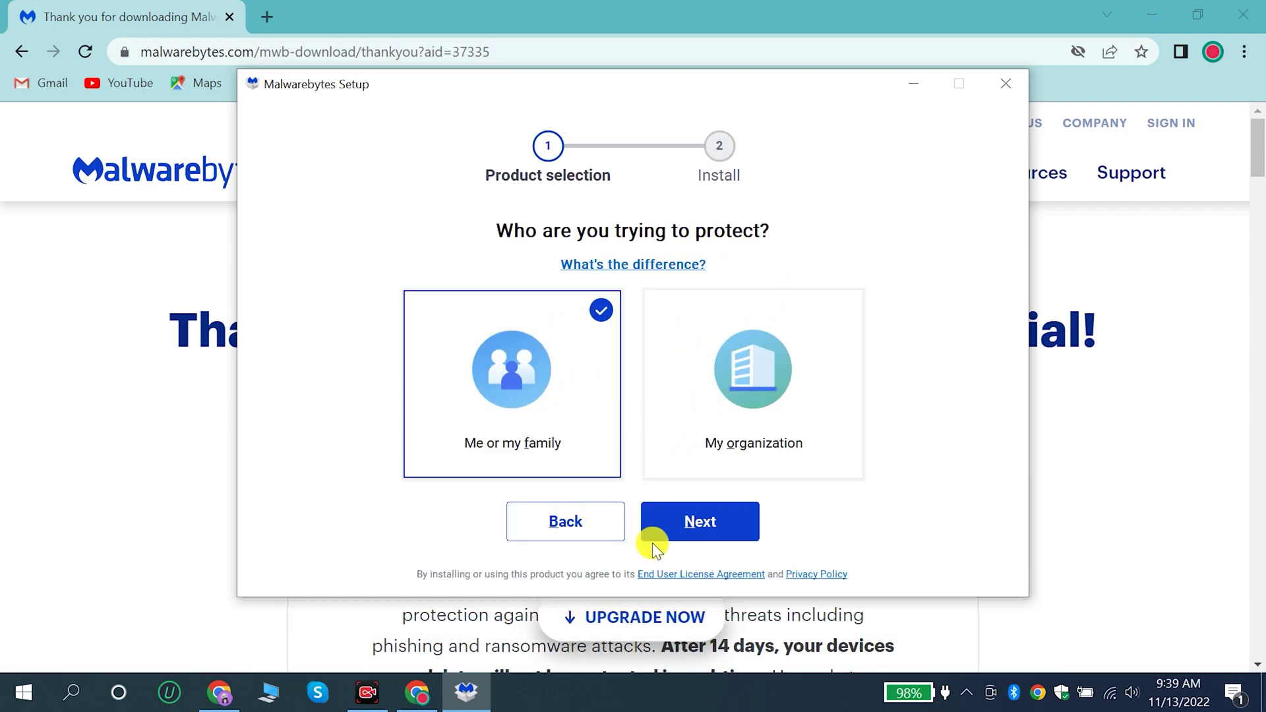
{"action": "left_click", "coordinate": [691, 525]}
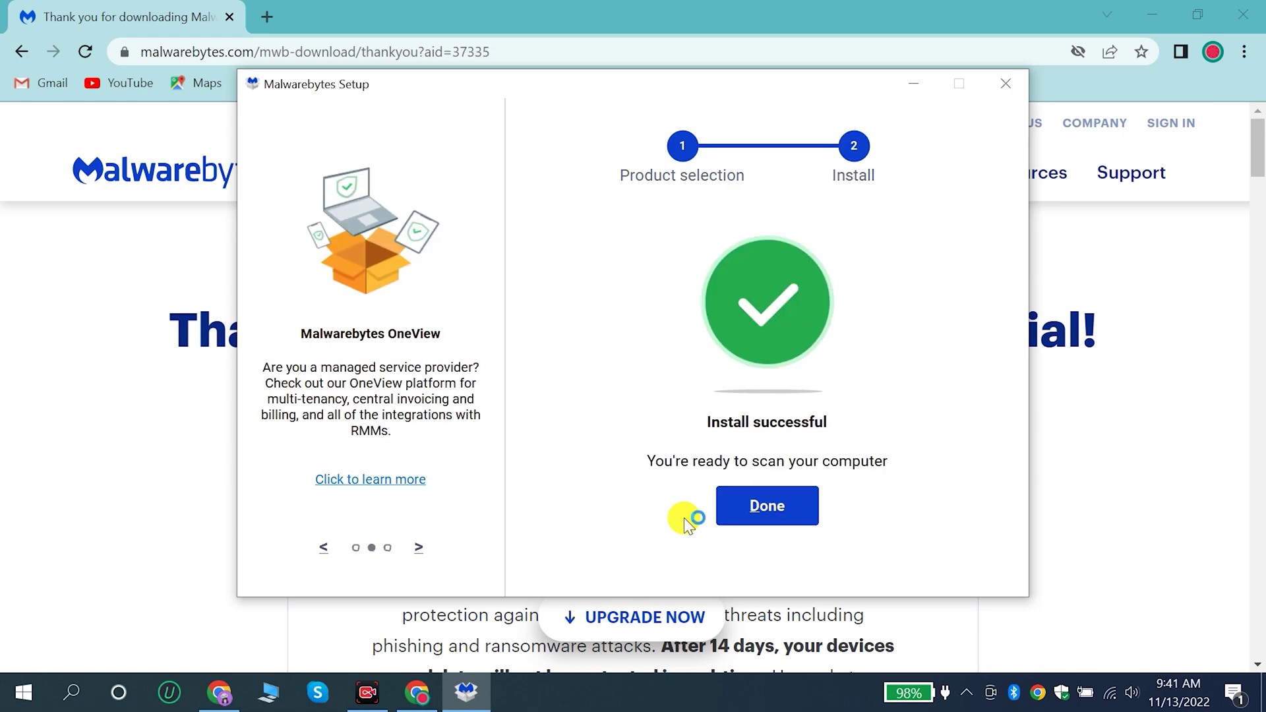
{"action": "left_click", "coordinate": [791, 506]}
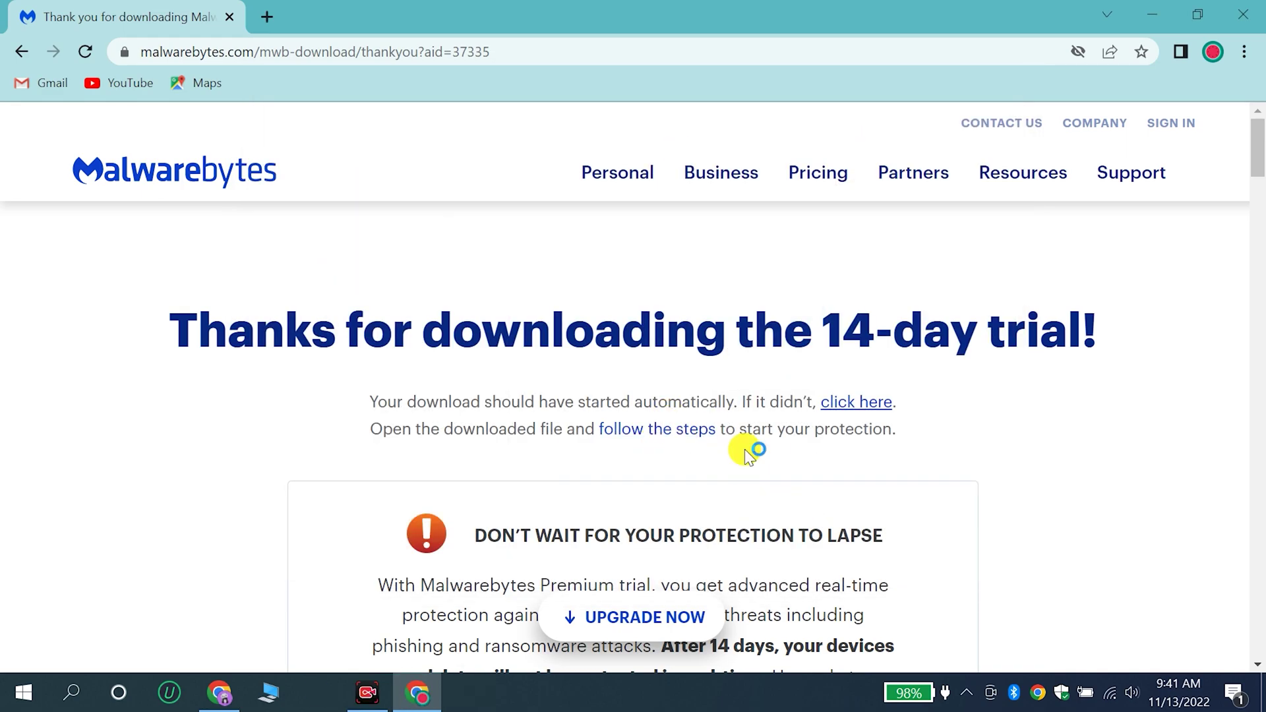
{"action": "left_click", "coordinate": [1161, 10]}
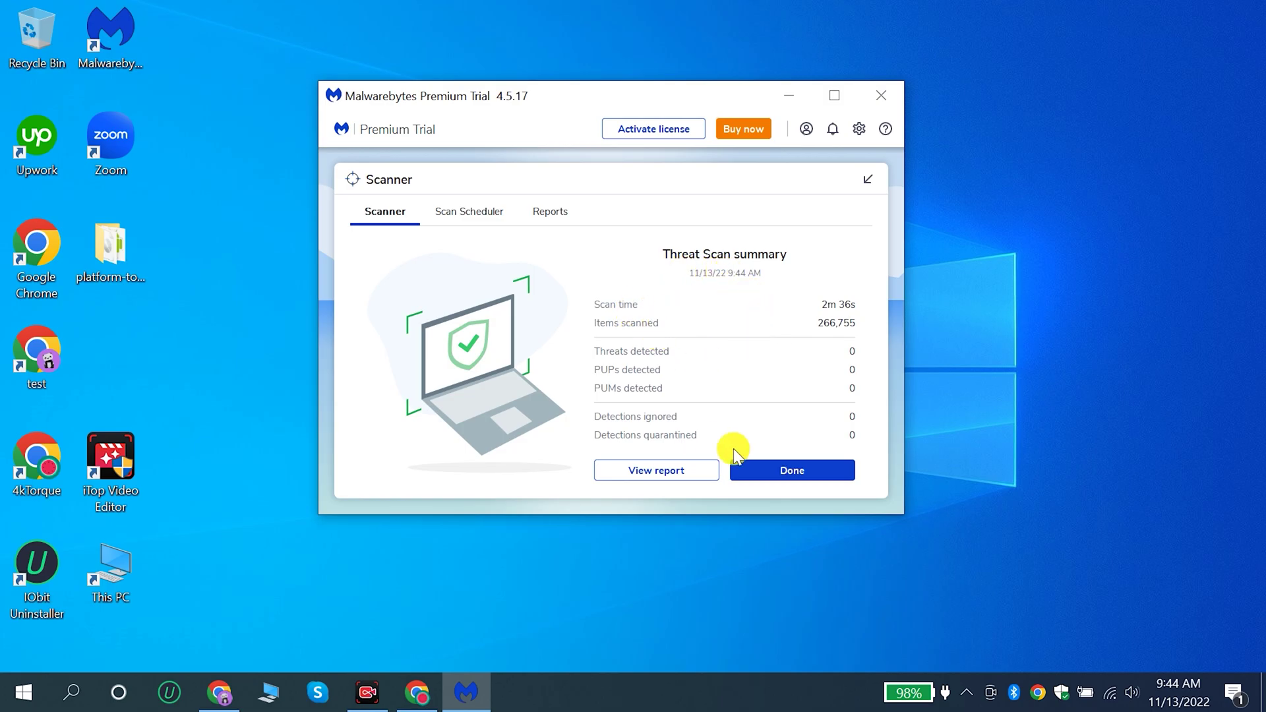
Close Malwarebytes after its 0-threat scan and switch Game Mode off in Gaming settings.
{"action": "left_click", "coordinate": [795, 472]}
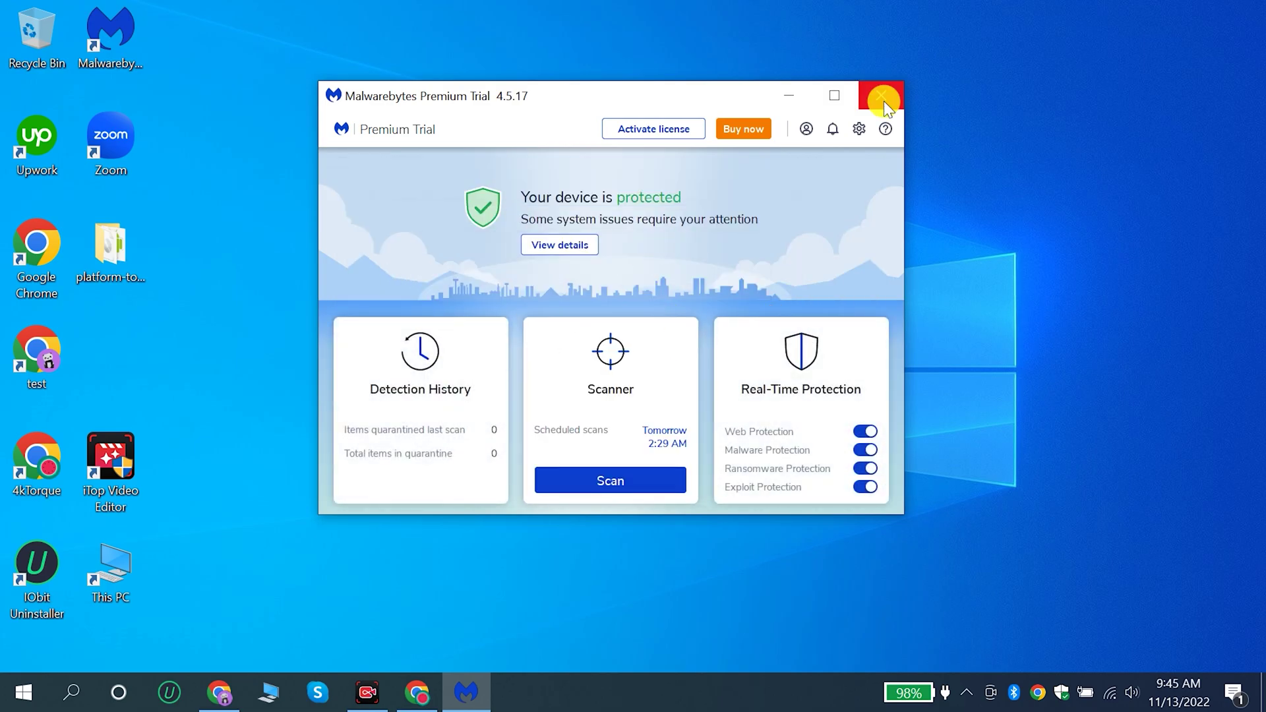
{"action": "left_click", "coordinate": [882, 95]}
{"action": "left_click", "coordinate": [934, 386]}
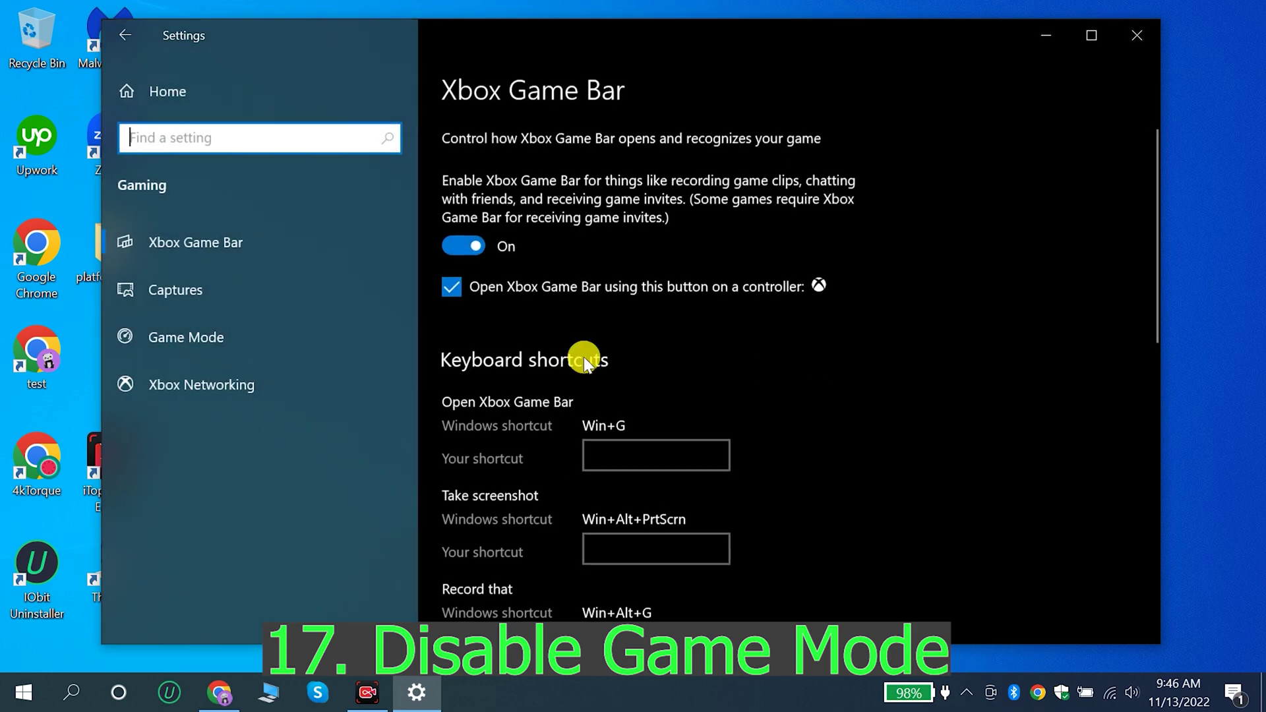
{"action": "left_click", "coordinate": [261, 332]}
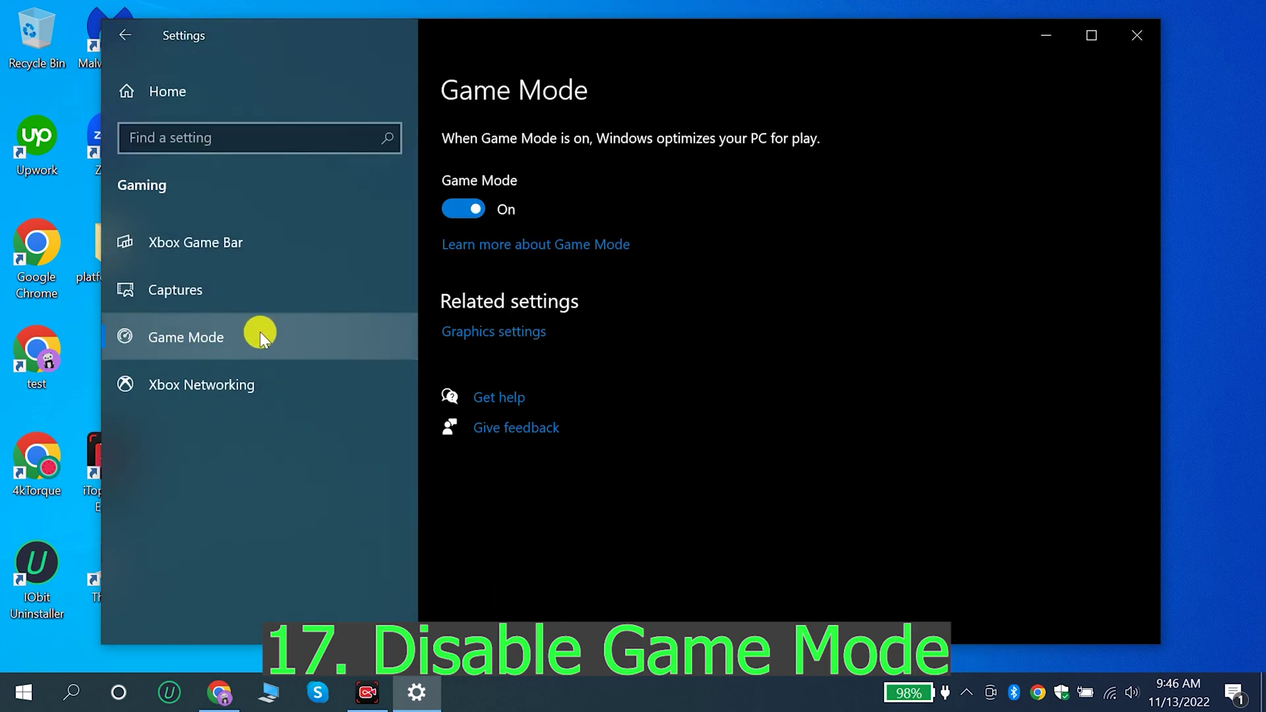
{"action": "left_click", "coordinate": [476, 209]}
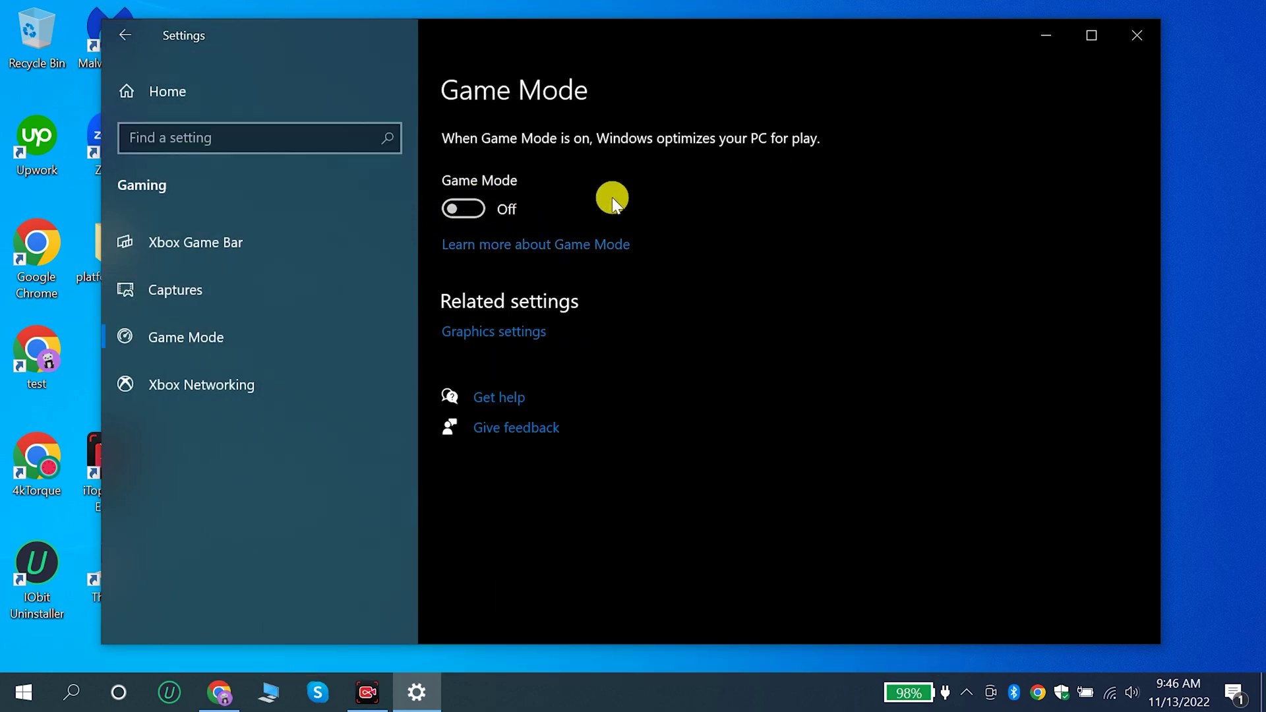
{"action": "left_click", "coordinate": [1137, 35]}
Open the %temp% folder through the Run dialog.
{"action": "left_click", "coordinate": [72, 691]}
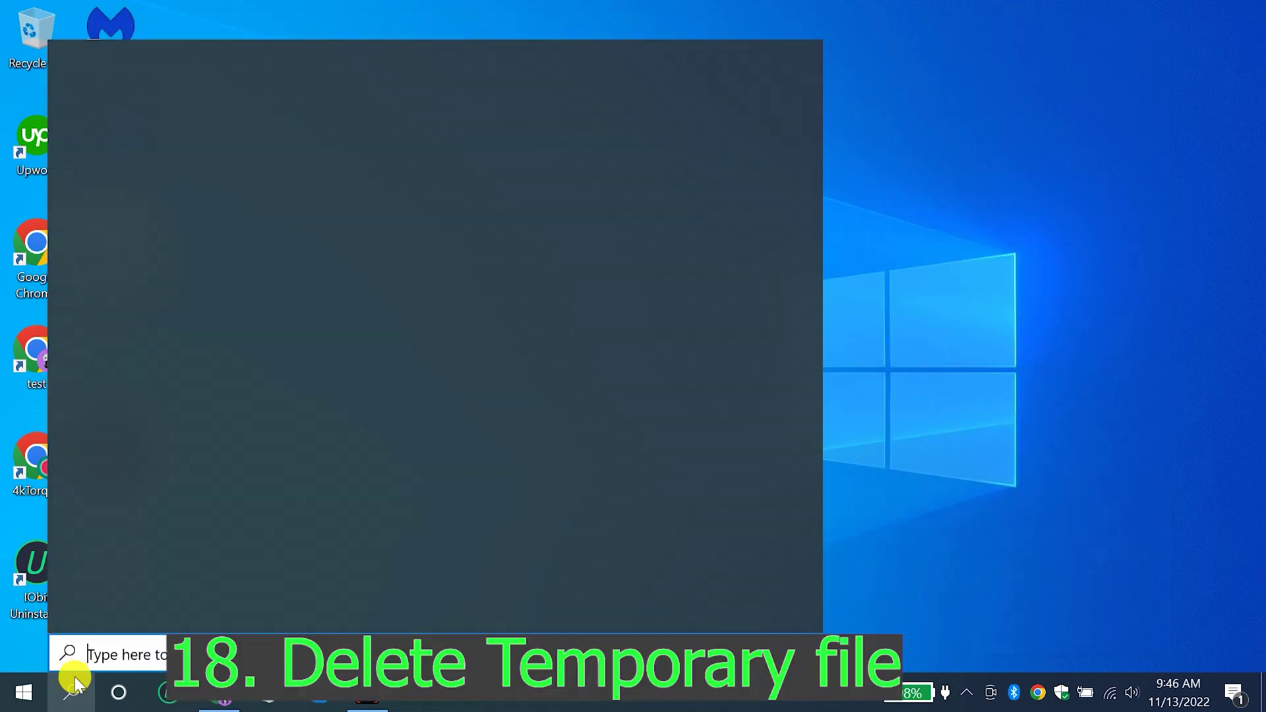
{"action": "type", "text": "r"}
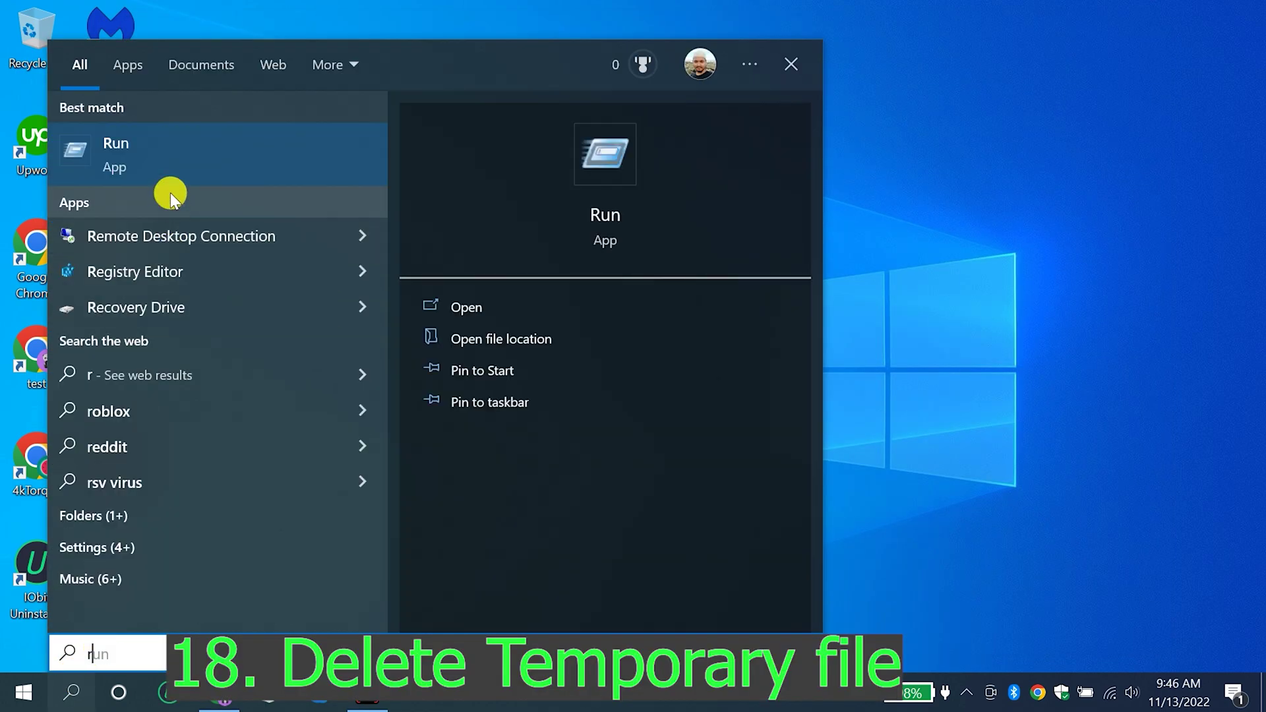
{"action": "left_click", "coordinate": [170, 165]}
{"action": "key", "text": "BackSpace"}
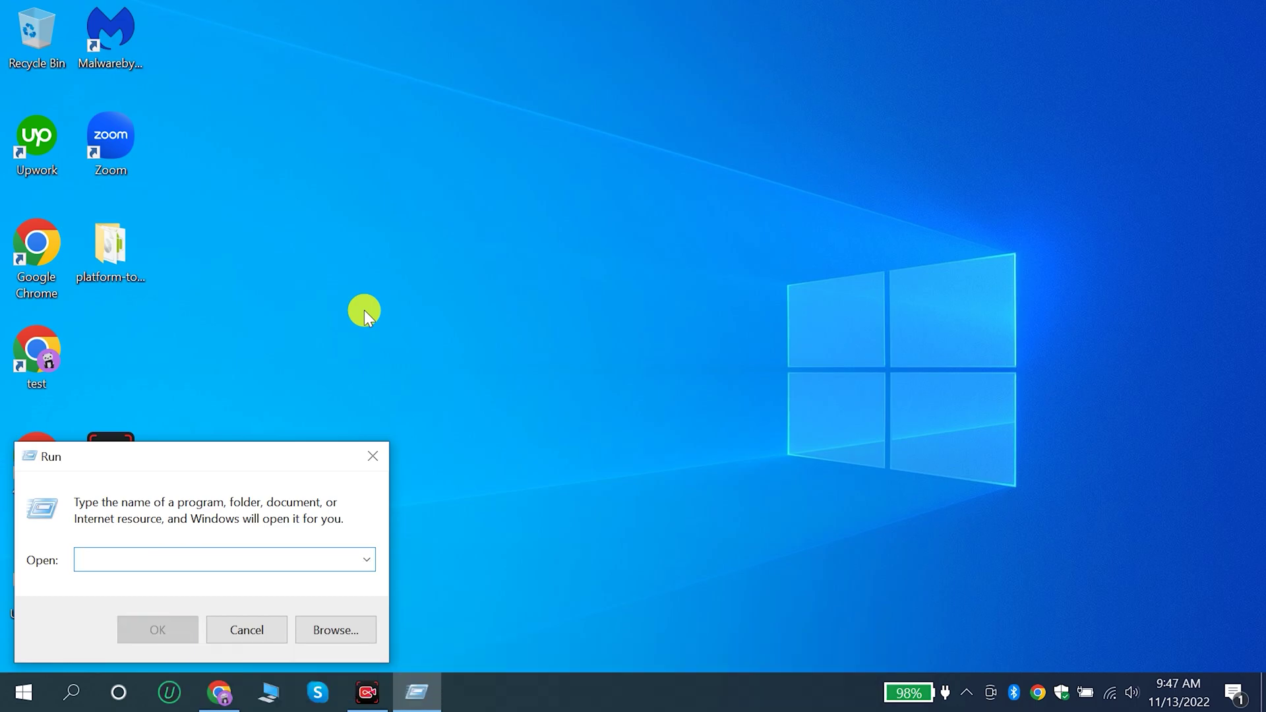
{"action": "type", "text": "%temp%"}
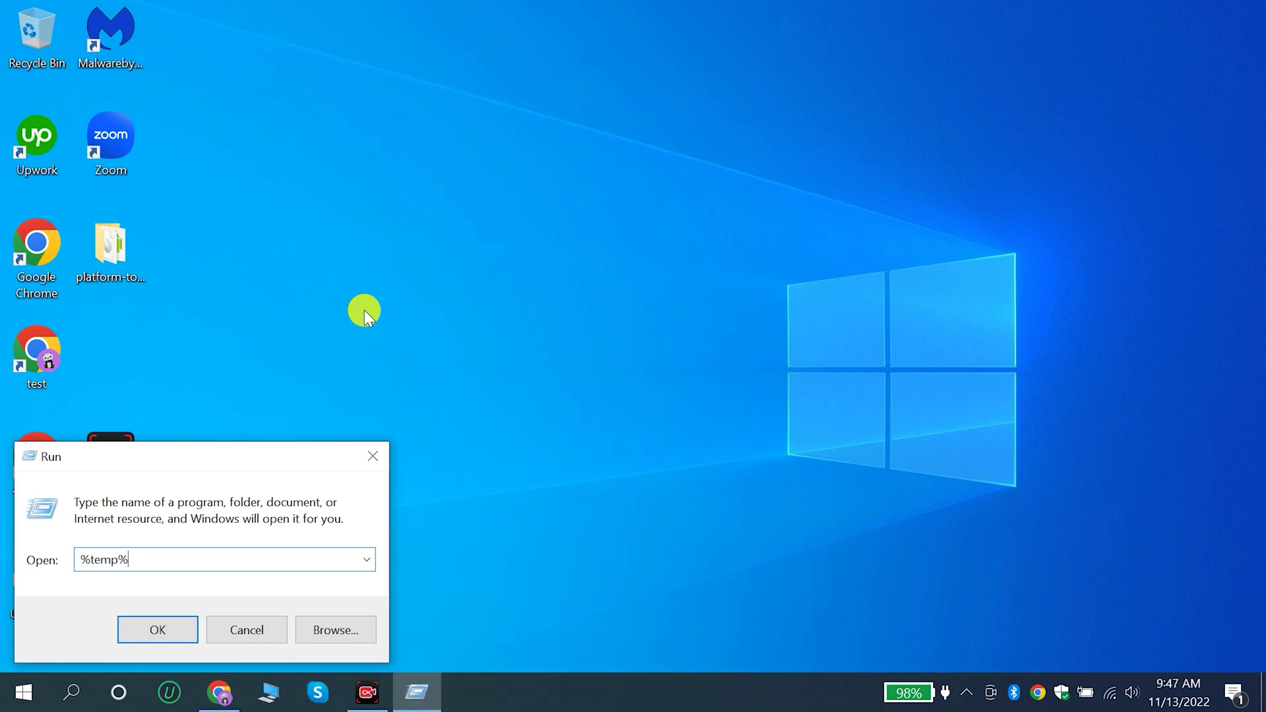
{"action": "key", "text": "Return"}
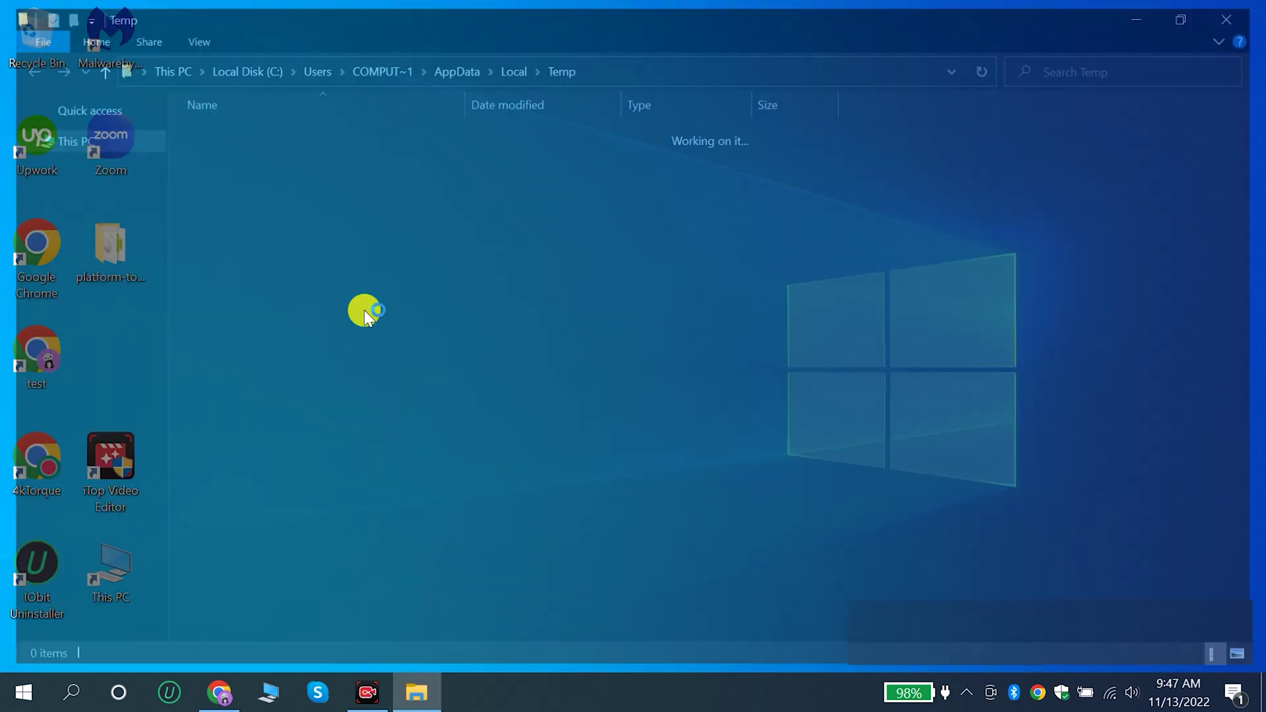
Delete all Temp files, skipping those in use, and close the folder window.
{"action": "key", "text": "ctrl+a"}
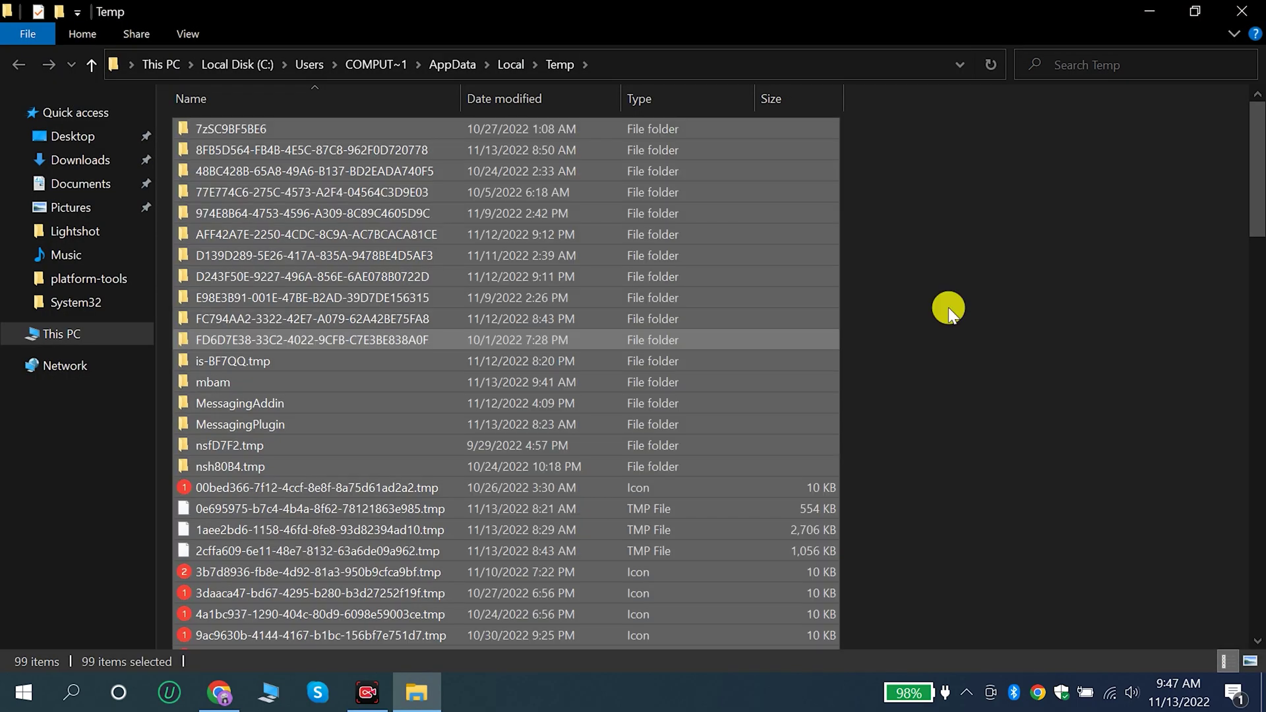
{"action": "right_click", "coordinate": [748, 436]}
{"action": "left_click", "coordinate": [829, 362]}
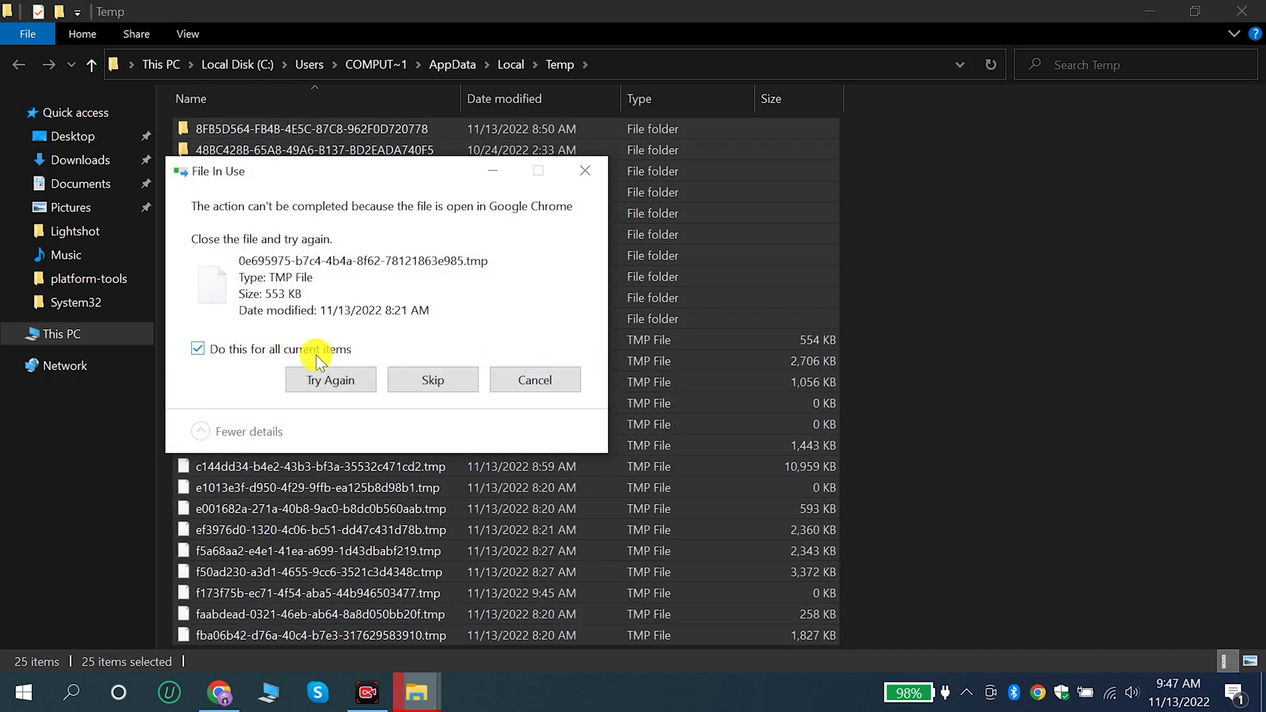
{"action": "left_click", "coordinate": [450, 381]}
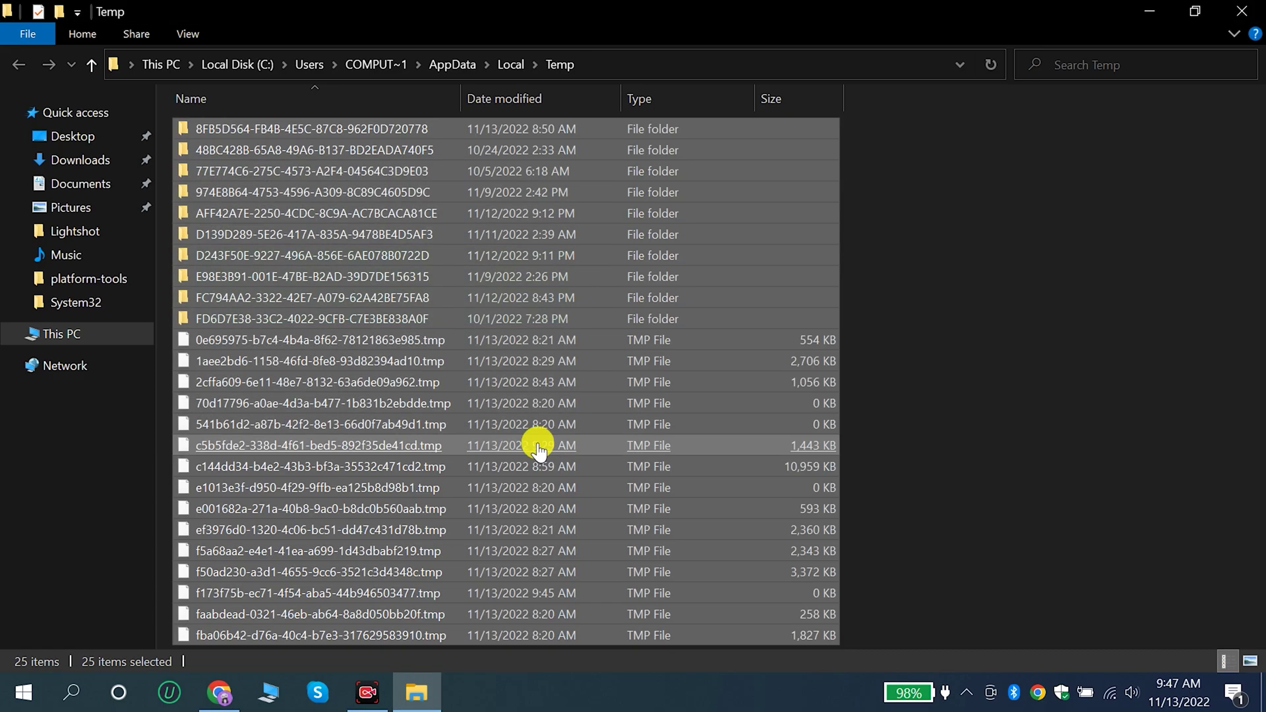
{"action": "left_click", "coordinate": [1009, 339]}
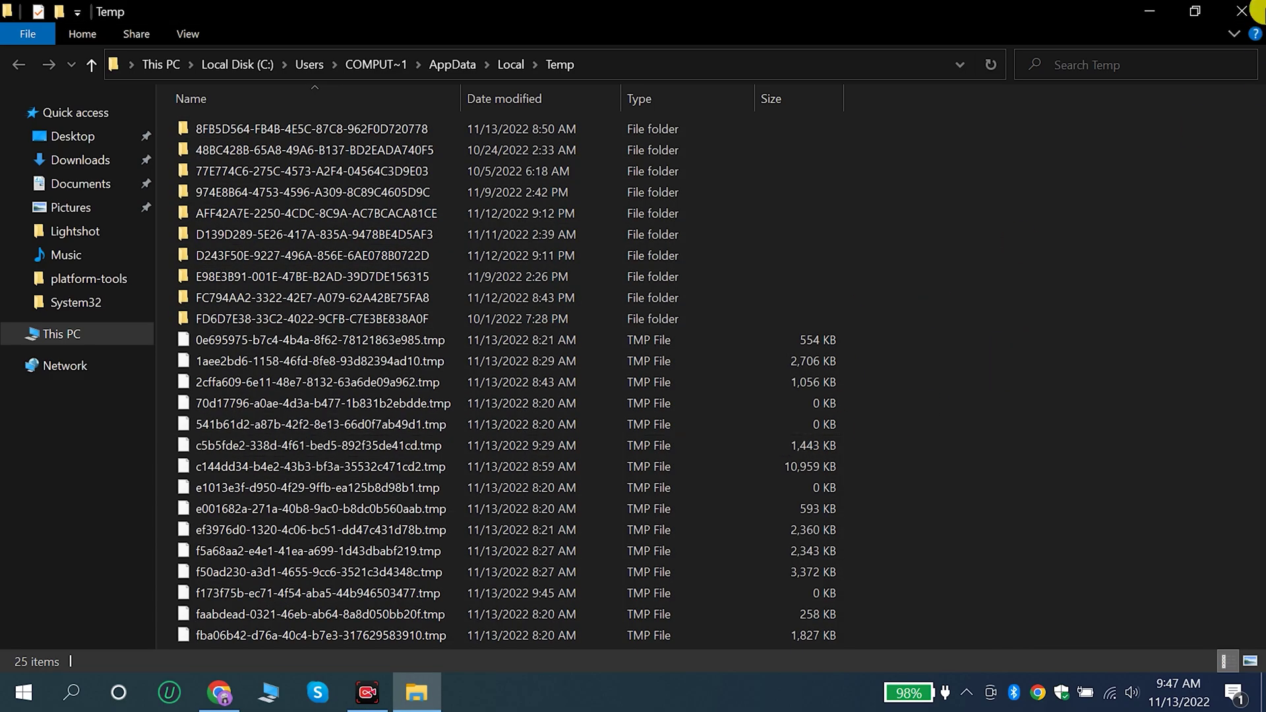
{"action": "left_click", "coordinate": [1251, 8]}
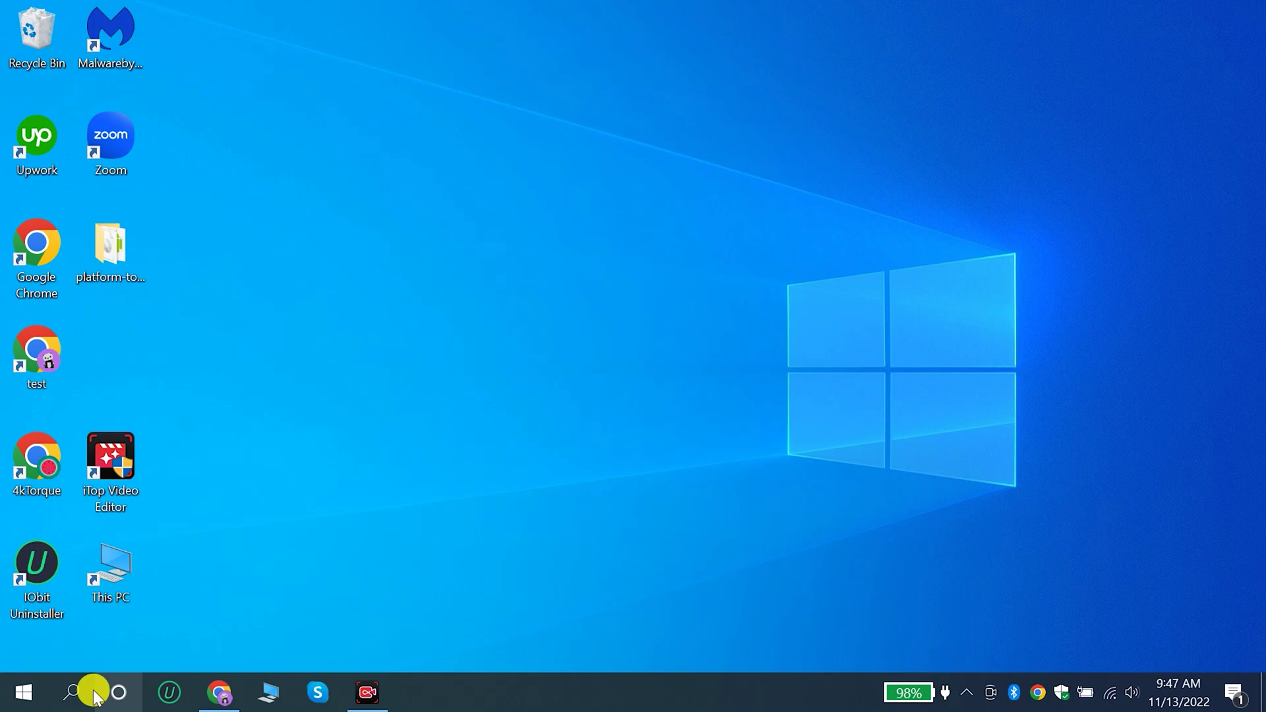
Open the Prefetch folder by running 'prefetch' from the Run dialog.
{"action": "left_click", "coordinate": [62, 690]}
{"action": "type", "text": "r"}
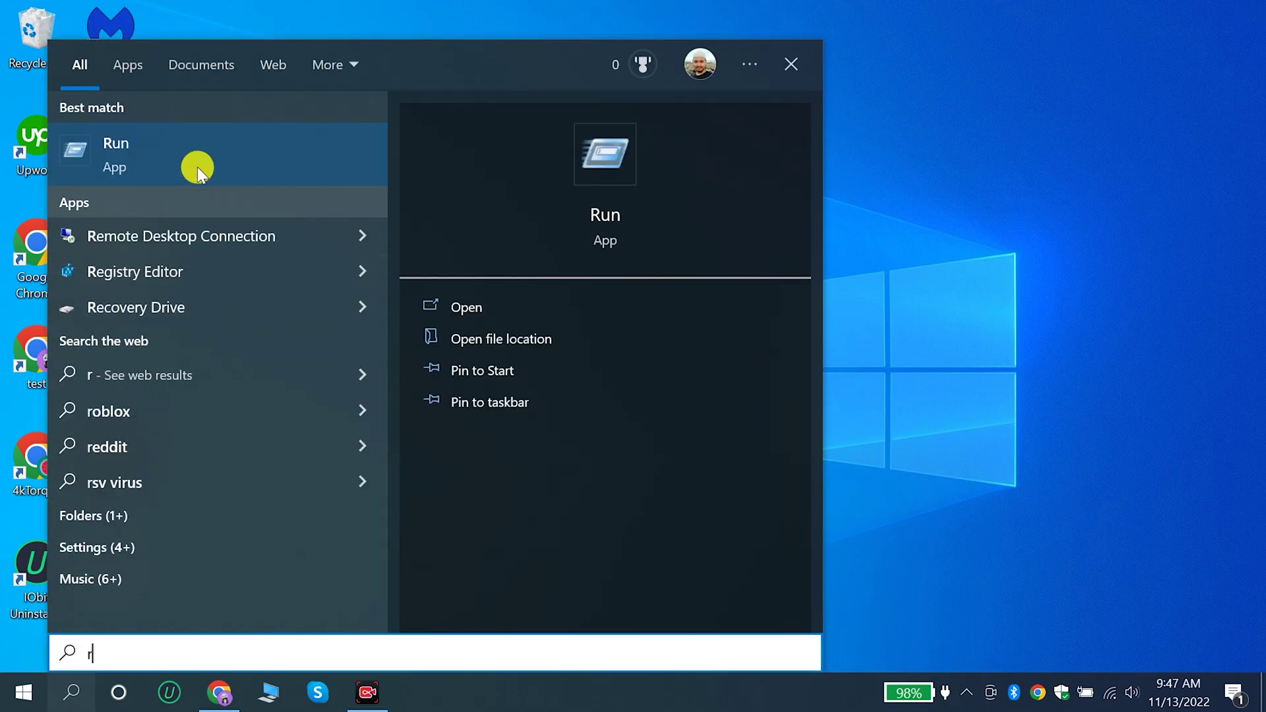
{"action": "left_click", "coordinate": [197, 168]}
{"action": "key", "text": "BackSpace"}
{"action": "type", "text": "prefe"}
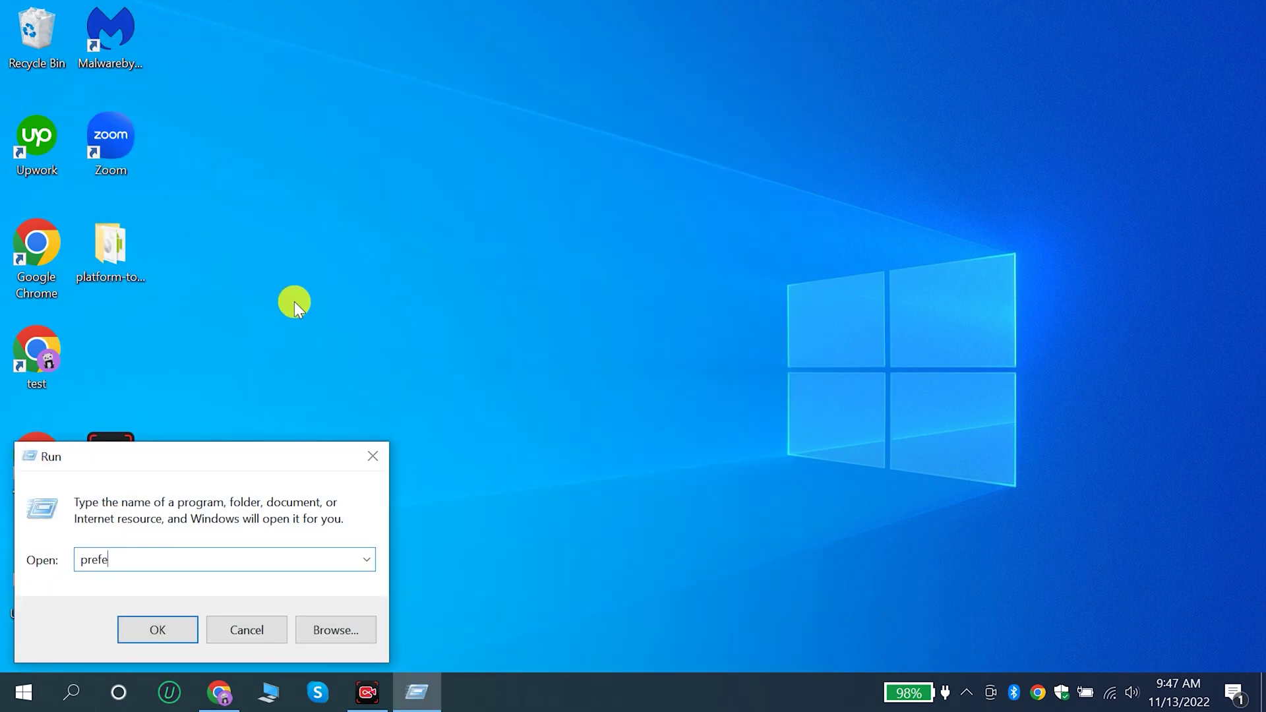
{"action": "type", "text": "tch"}
{"action": "key", "text": "Return"}
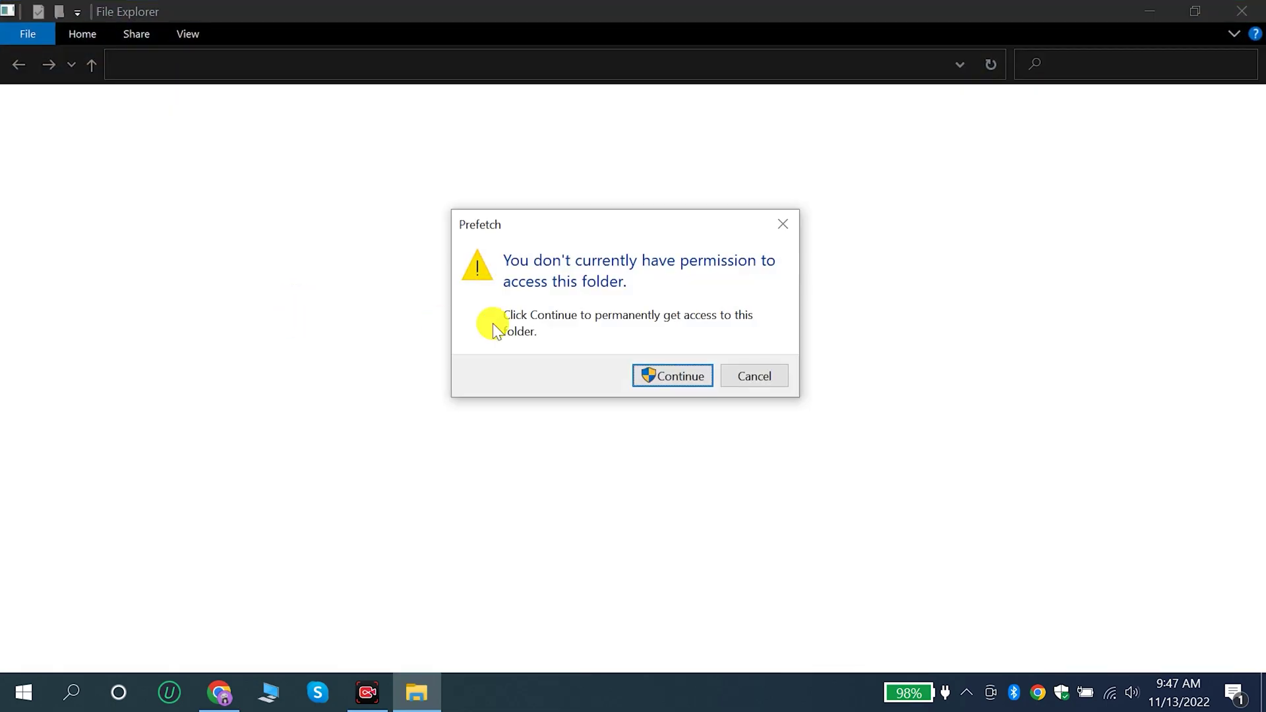
Delete all Prefetch files, skipping in-use ones for all items, and close the window.
{"action": "left_click", "coordinate": [663, 379]}
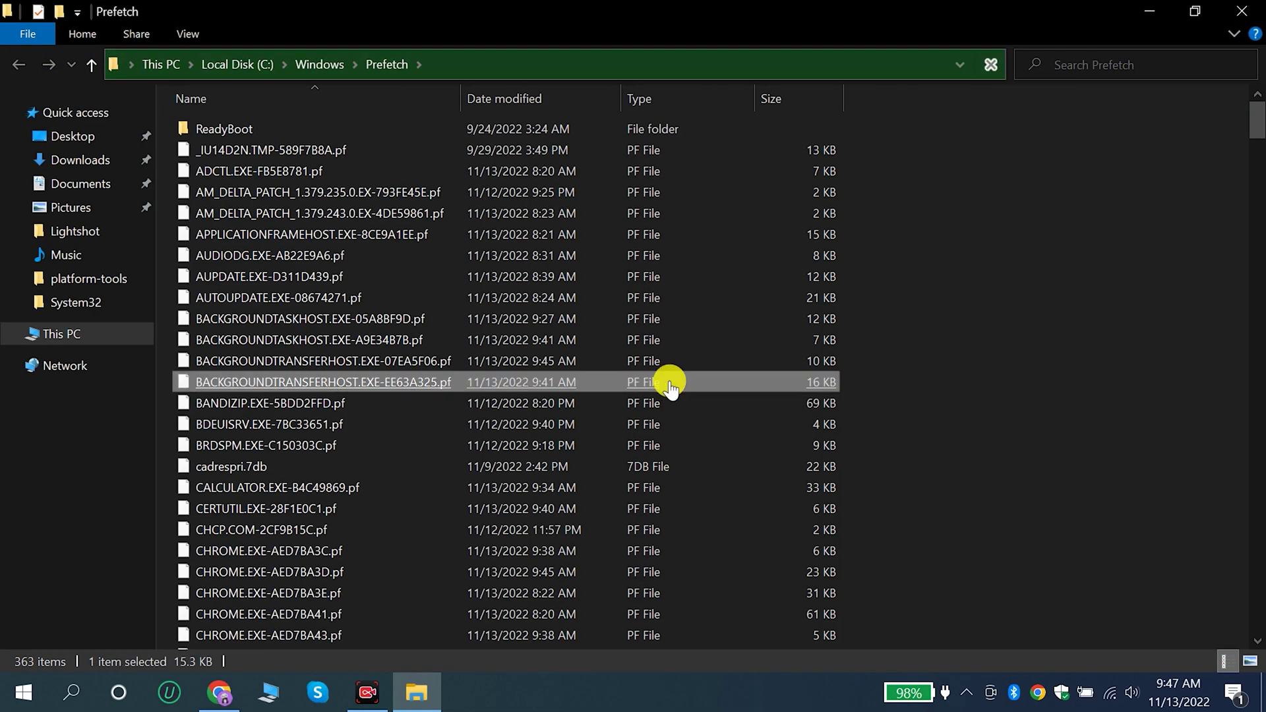
{"action": "key", "text": "ctrl+a"}
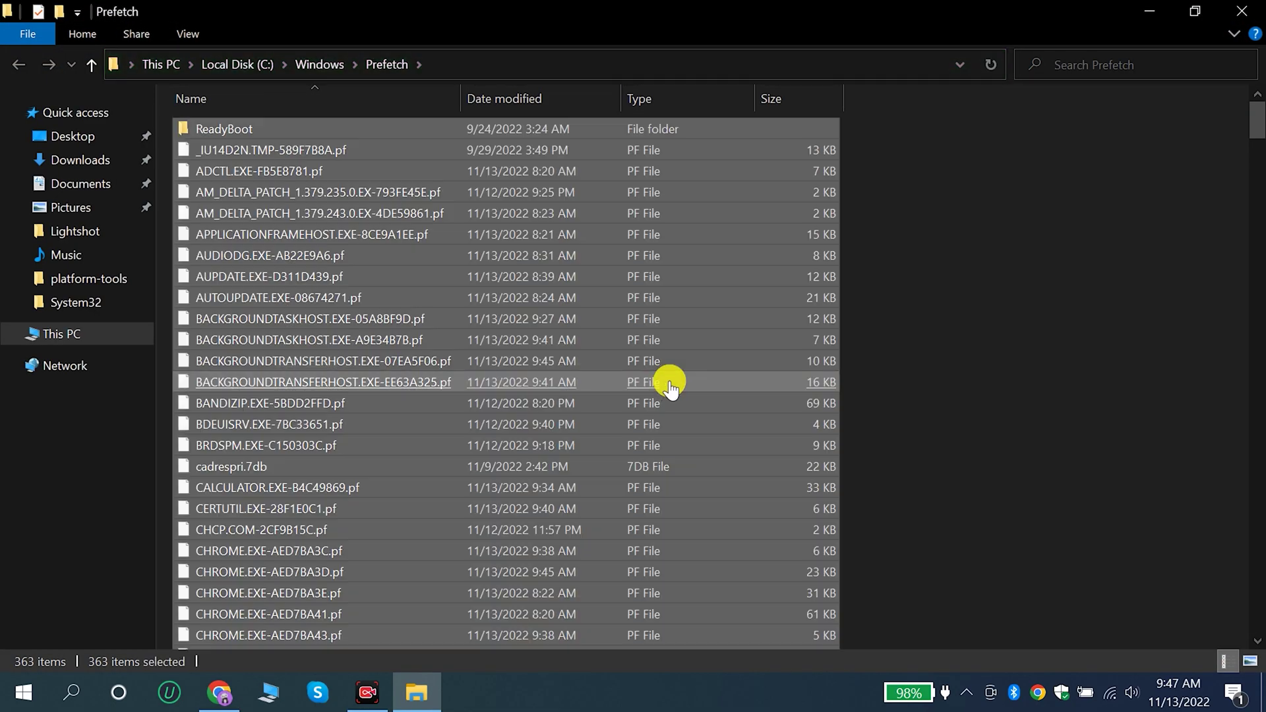
{"action": "right_click", "coordinate": [632, 402]}
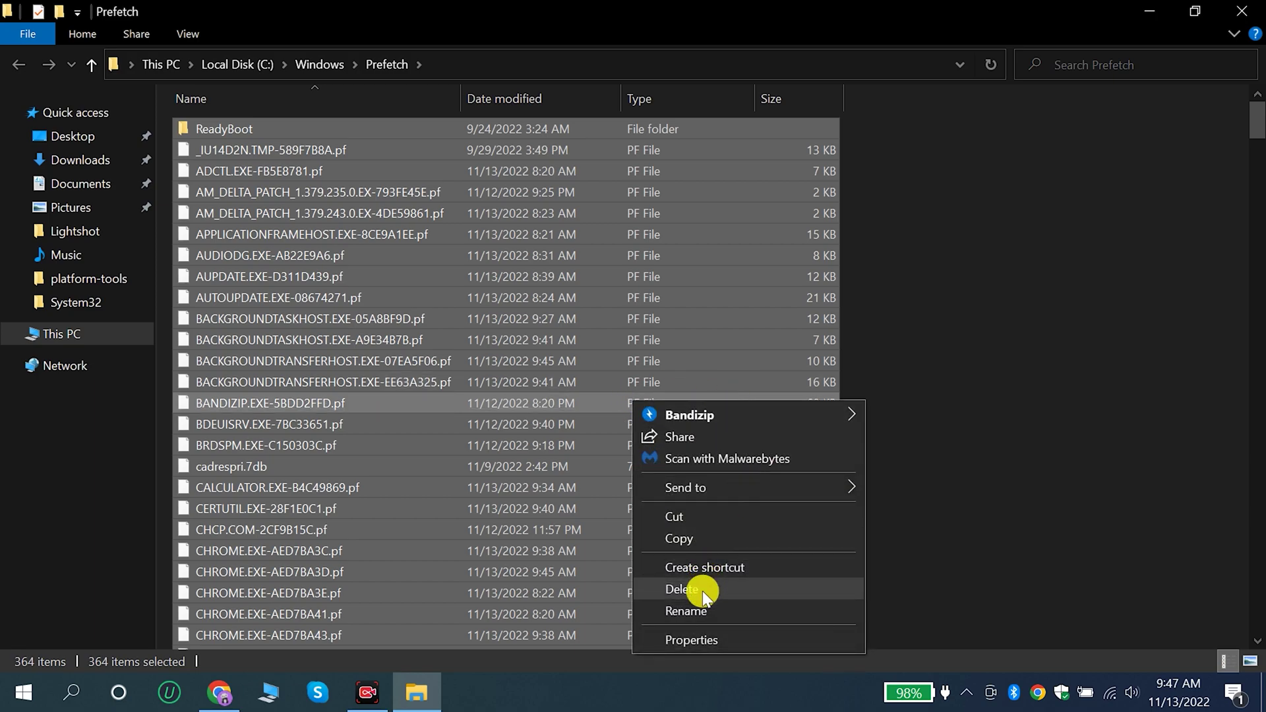
{"action": "left_click", "coordinate": [701, 590]}
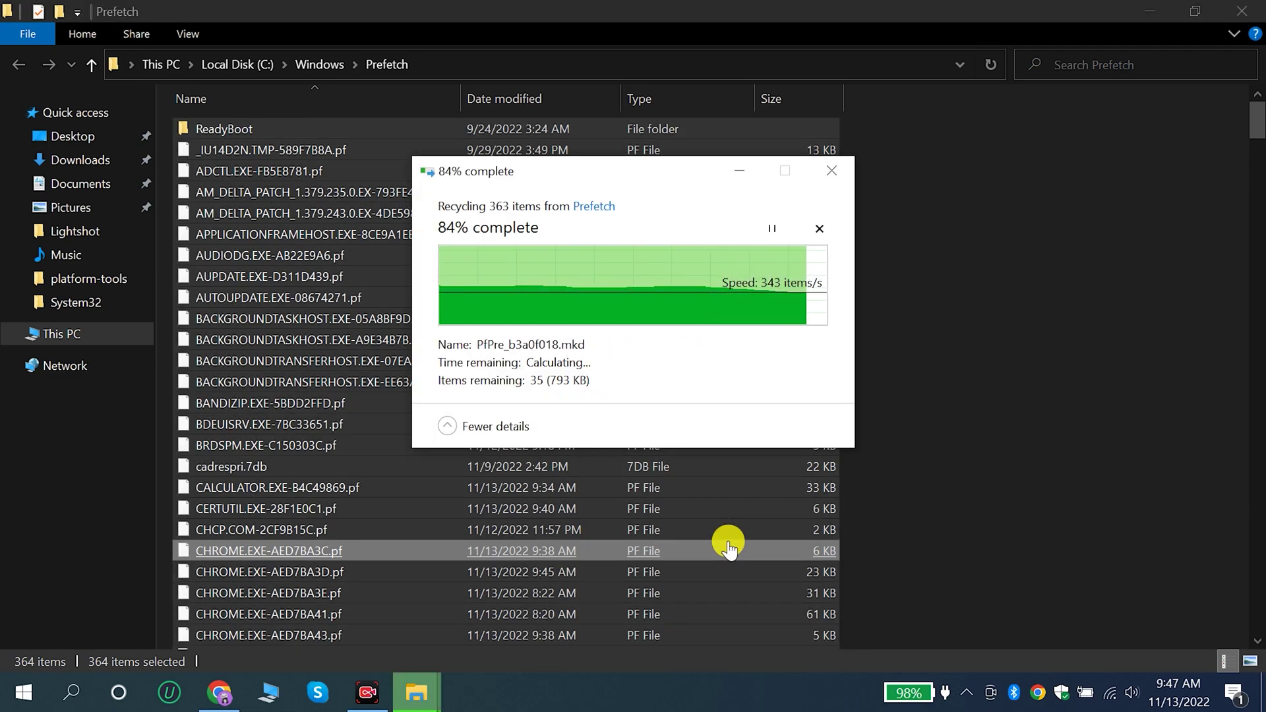
{"action": "left_click", "coordinate": [581, 351]}
{"action": "left_click", "coordinate": [680, 380]}
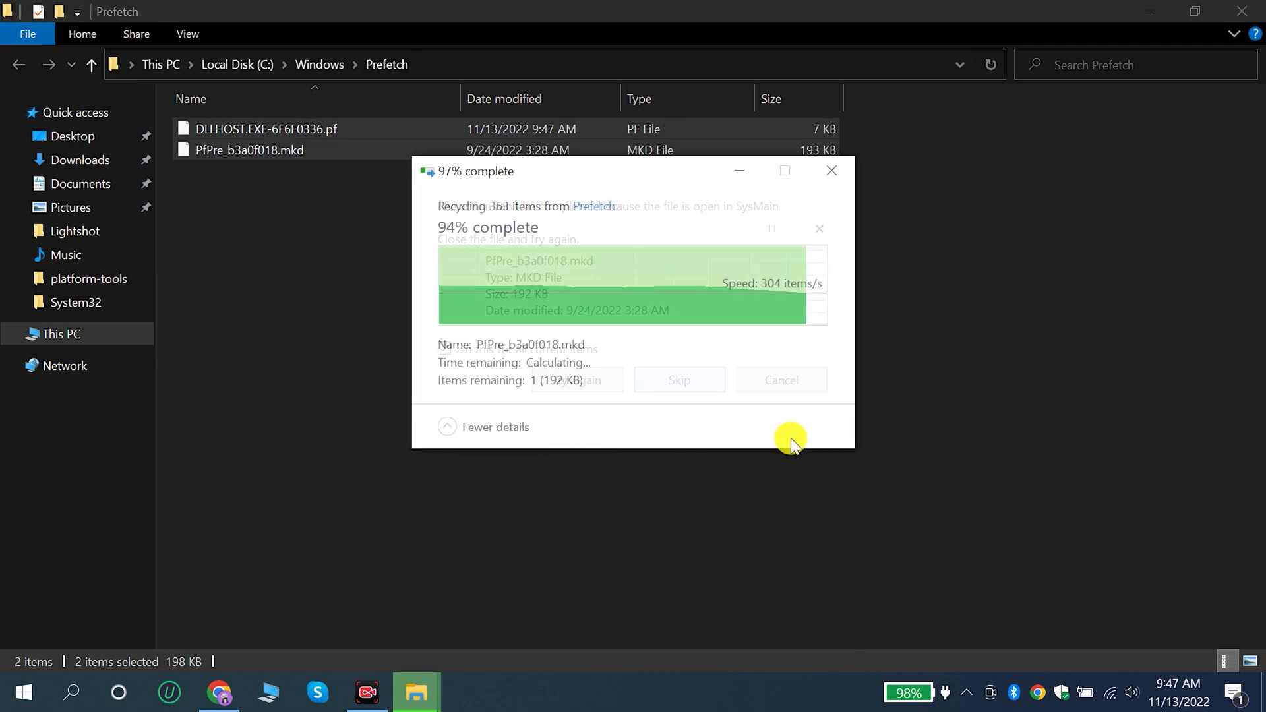
{"action": "left_click", "coordinate": [1256, 5]}
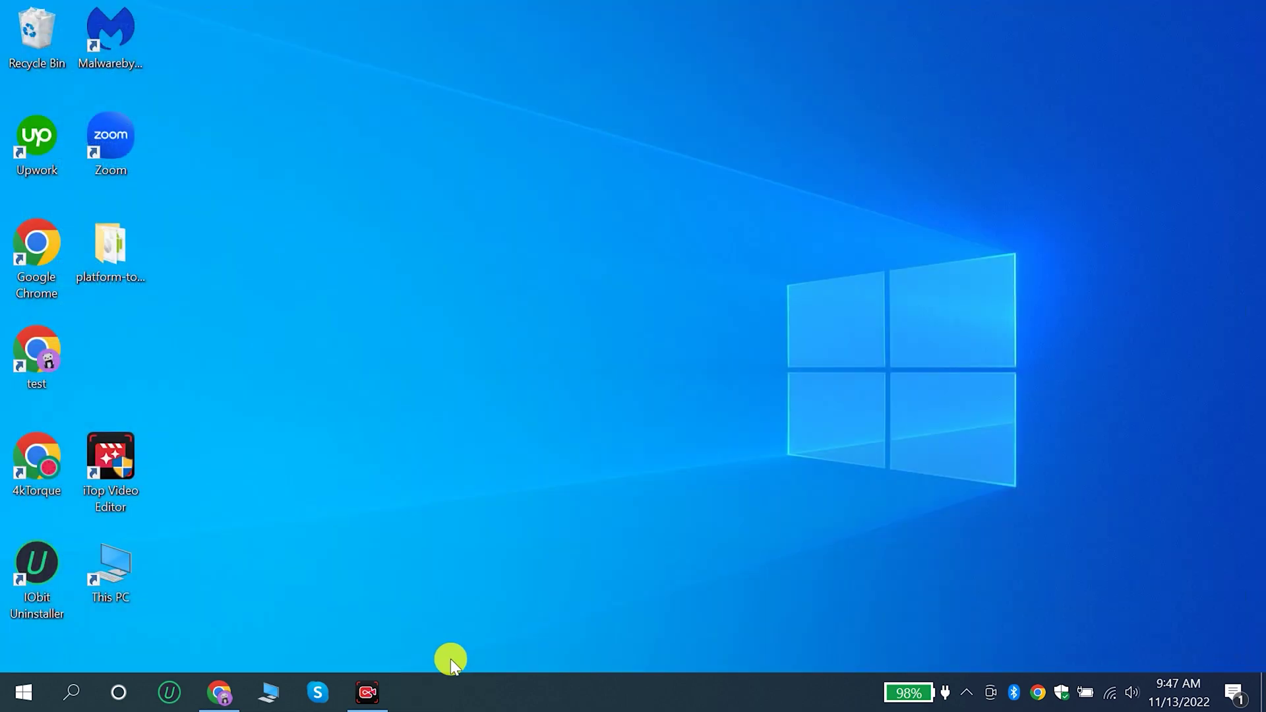
Reopen the Run dialog with an empty command field.
{"action": "left_click", "coordinate": [73, 693]}
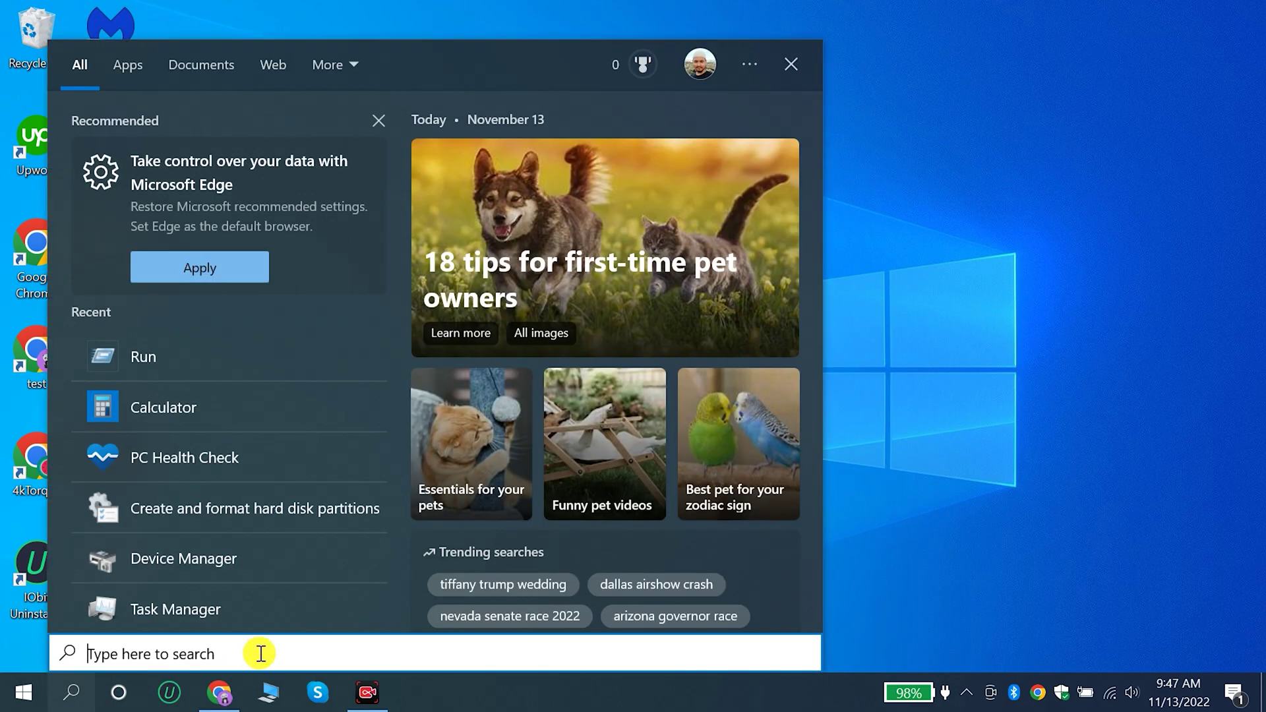
{"action": "type", "text": "r"}
{"action": "left_click", "coordinate": [150, 171]}
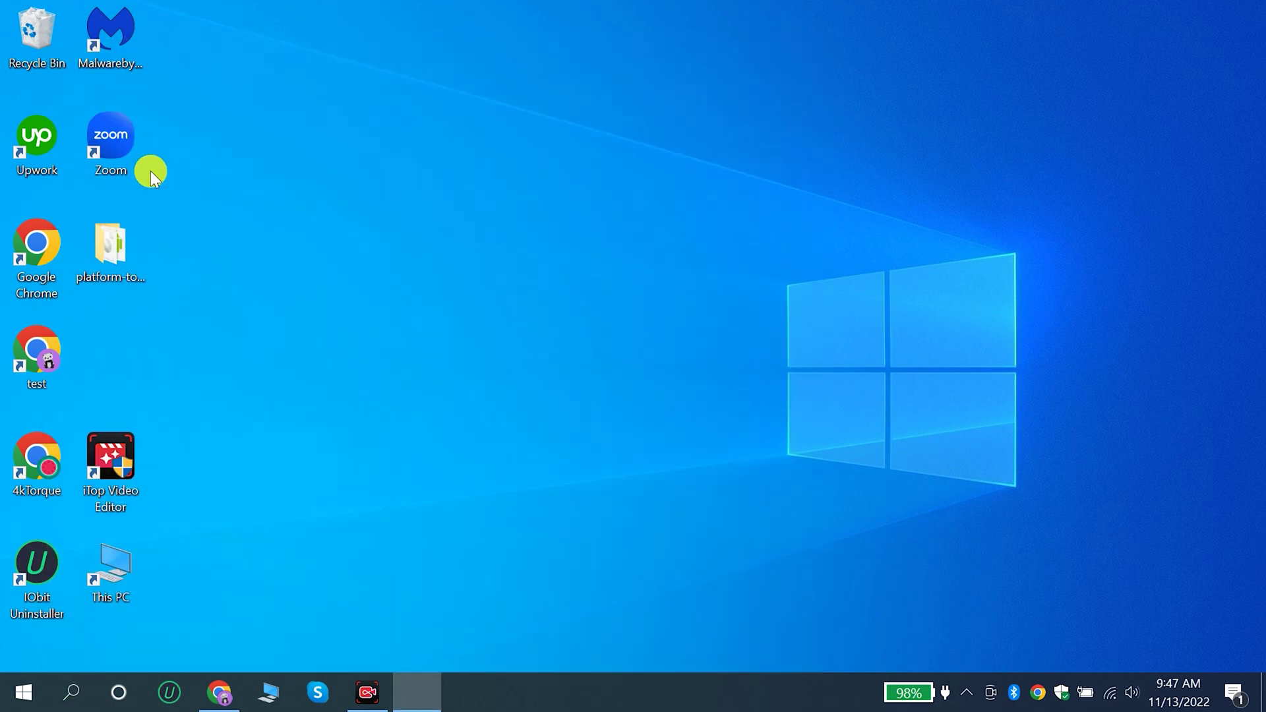
{"action": "key", "text": "BackSpace"}
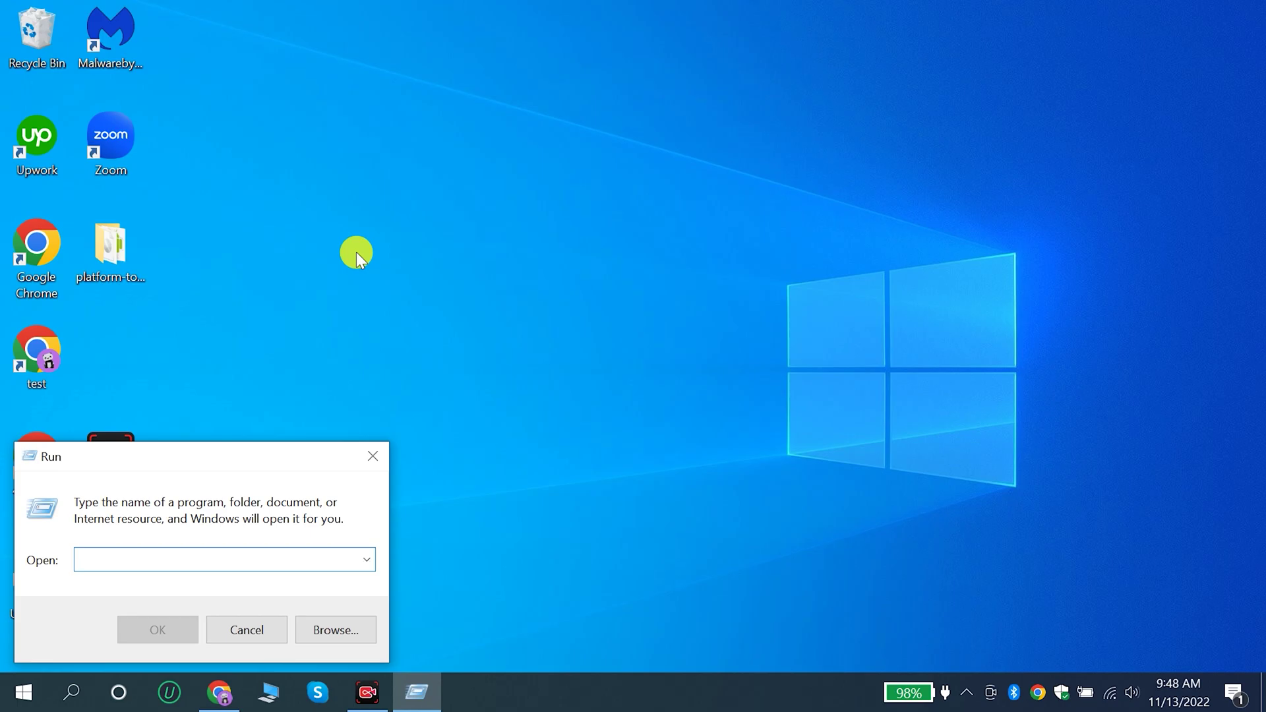
Run 'tre' from the Run box and zoom the Ripjaws RAM photo to 194%.
{"action": "type", "text": "tree"}
{"action": "key", "text": "Return"}
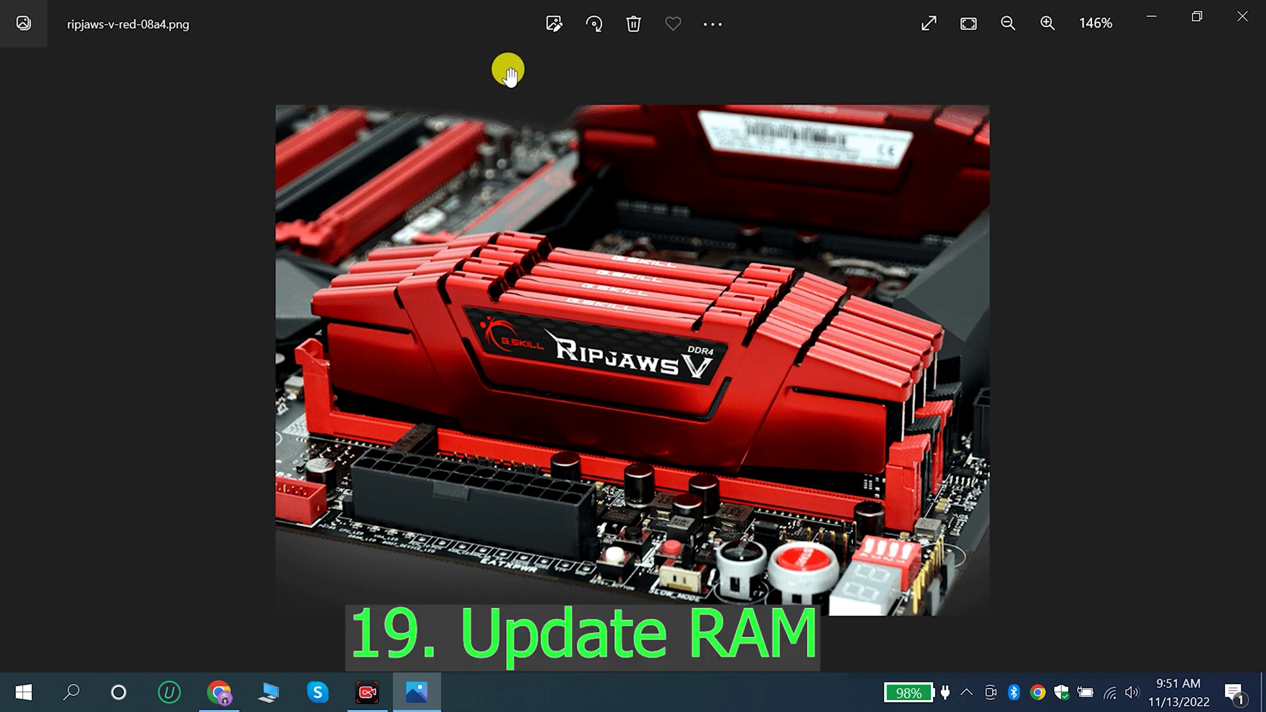
{"action": "left_click", "coordinate": [1038, 15]}
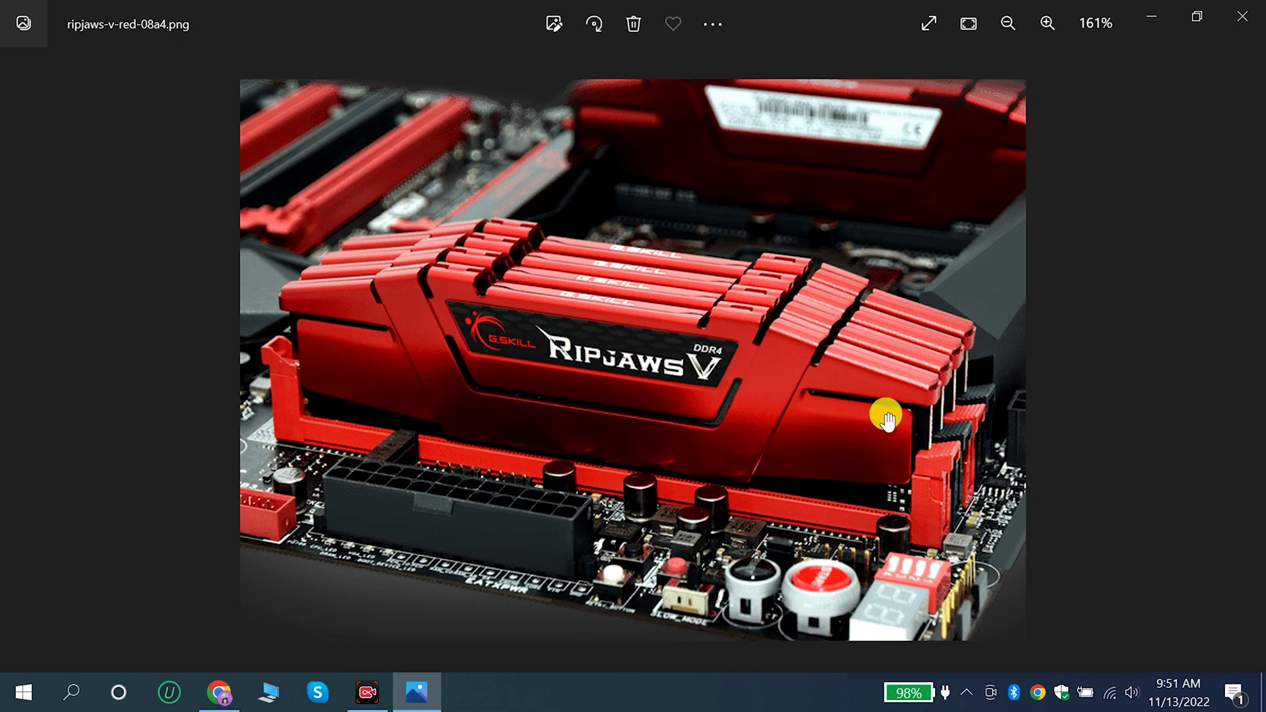
{"action": "left_click", "coordinate": [1040, 21]}
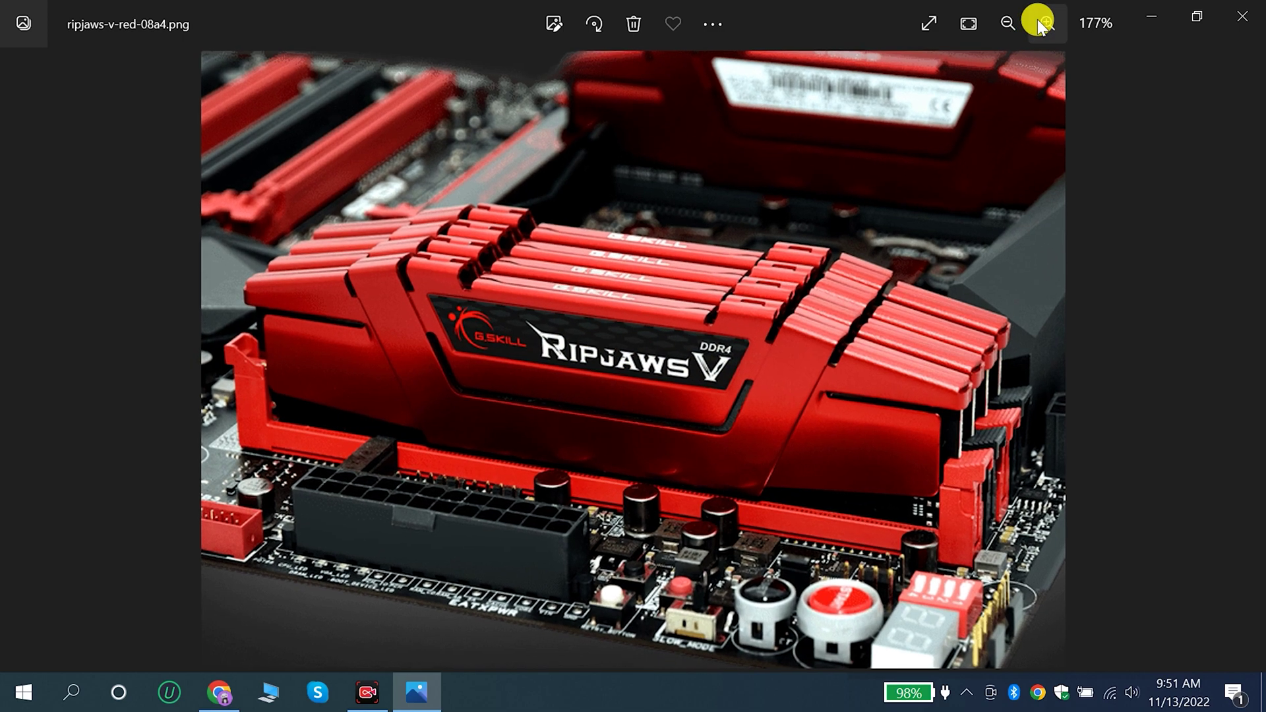
{"action": "left_click", "coordinate": [1040, 21]}
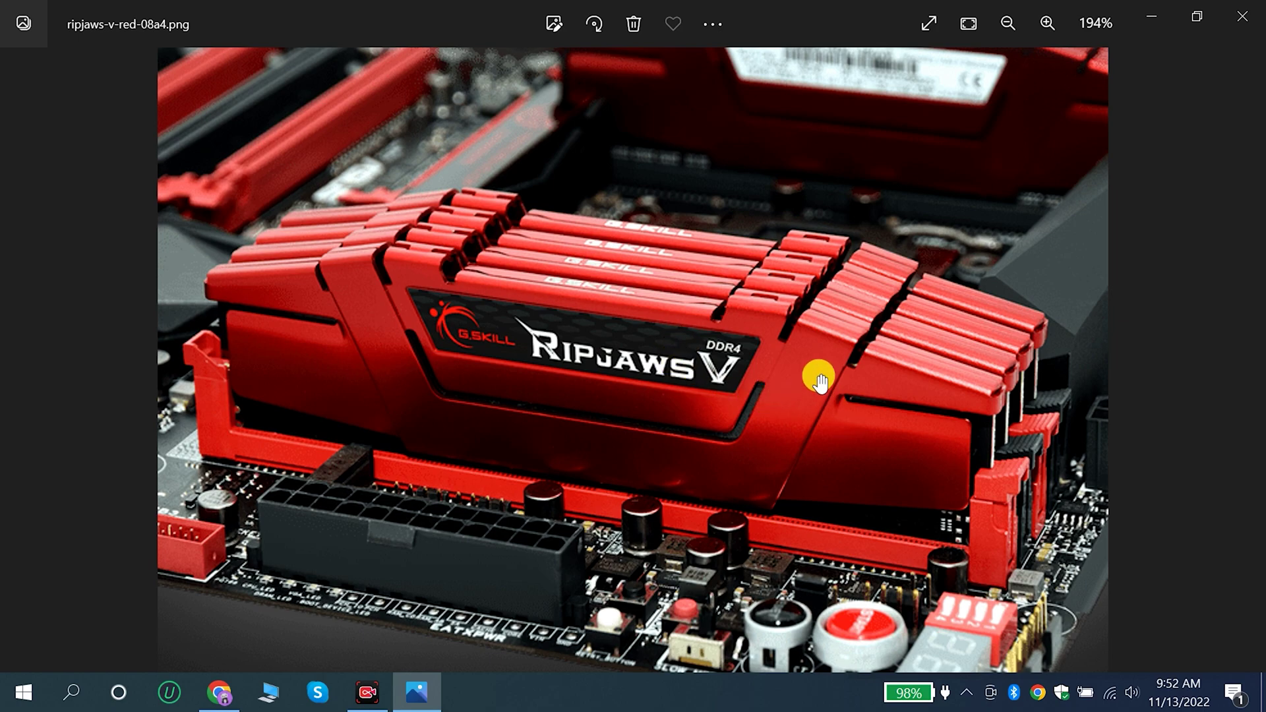
Close the RAM photo and zoom the Best-SSD-for-Gaming photo from 100% to 214%.
{"action": "left_click", "coordinate": [1243, 16]}
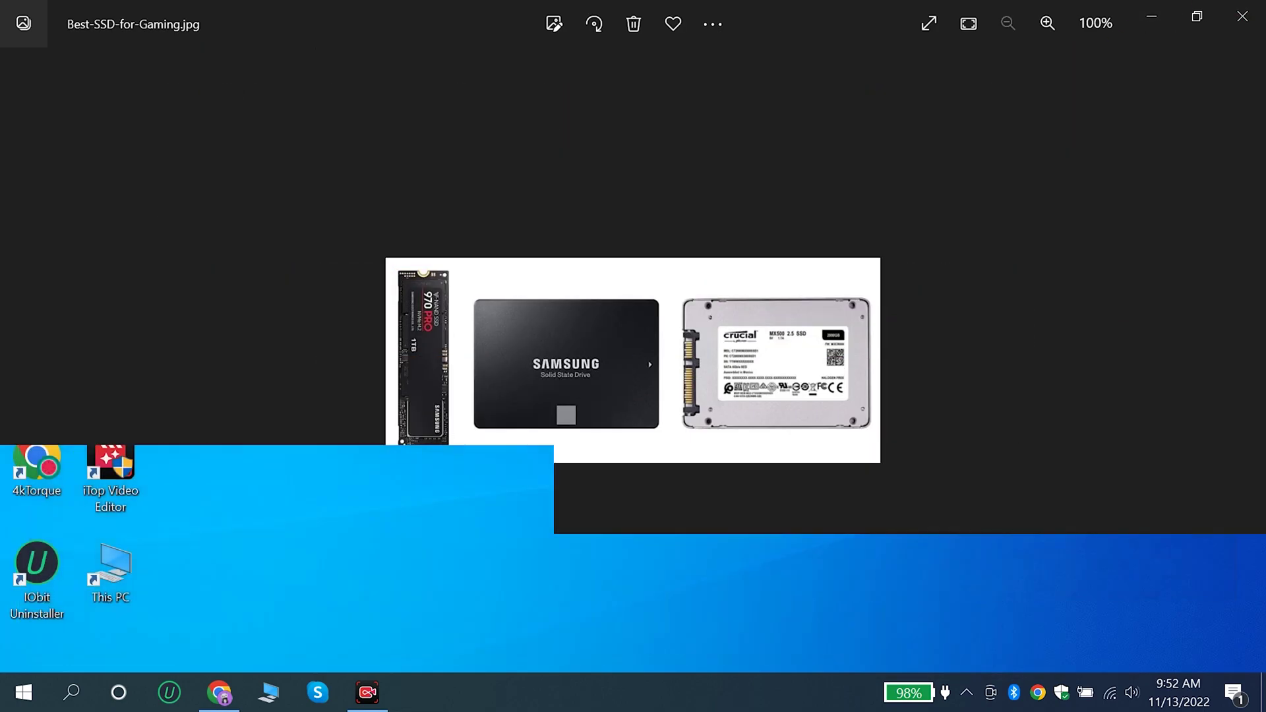
{"action": "left_click", "coordinate": [1055, 18]}
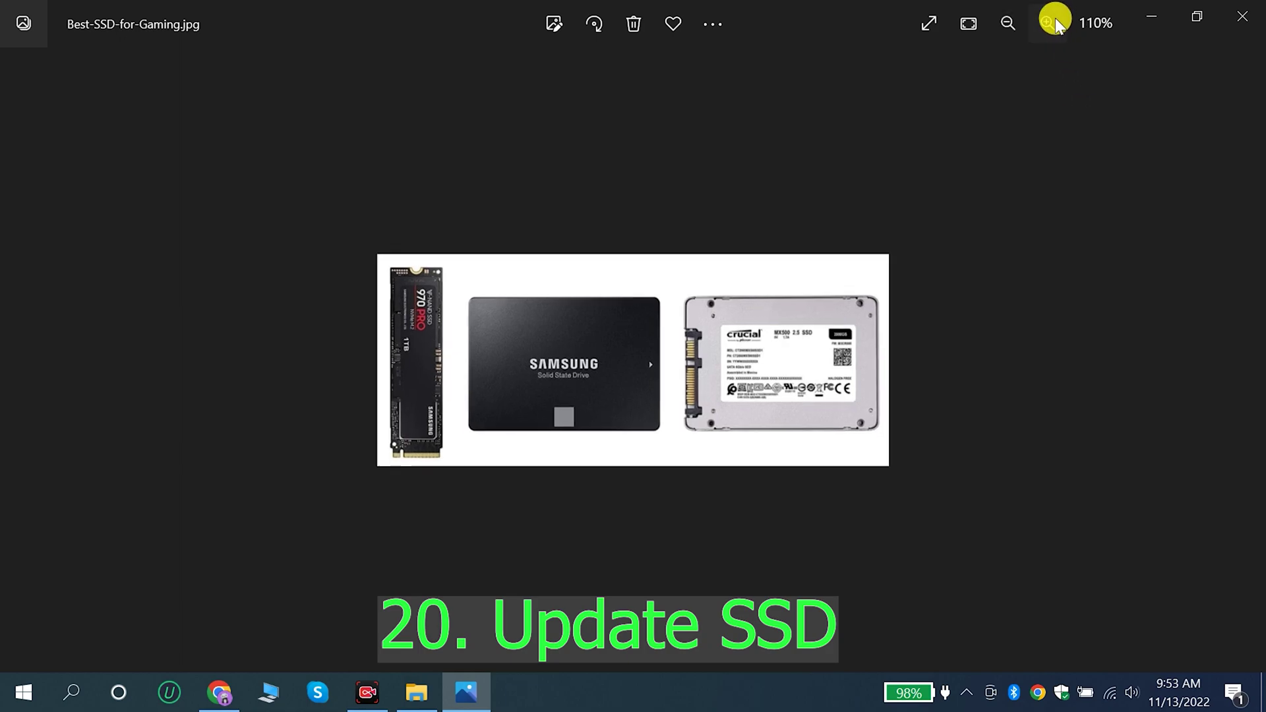
{"action": "left_click", "coordinate": [1056, 18]}
{"action": "left_click", "coordinate": [1055, 18]}
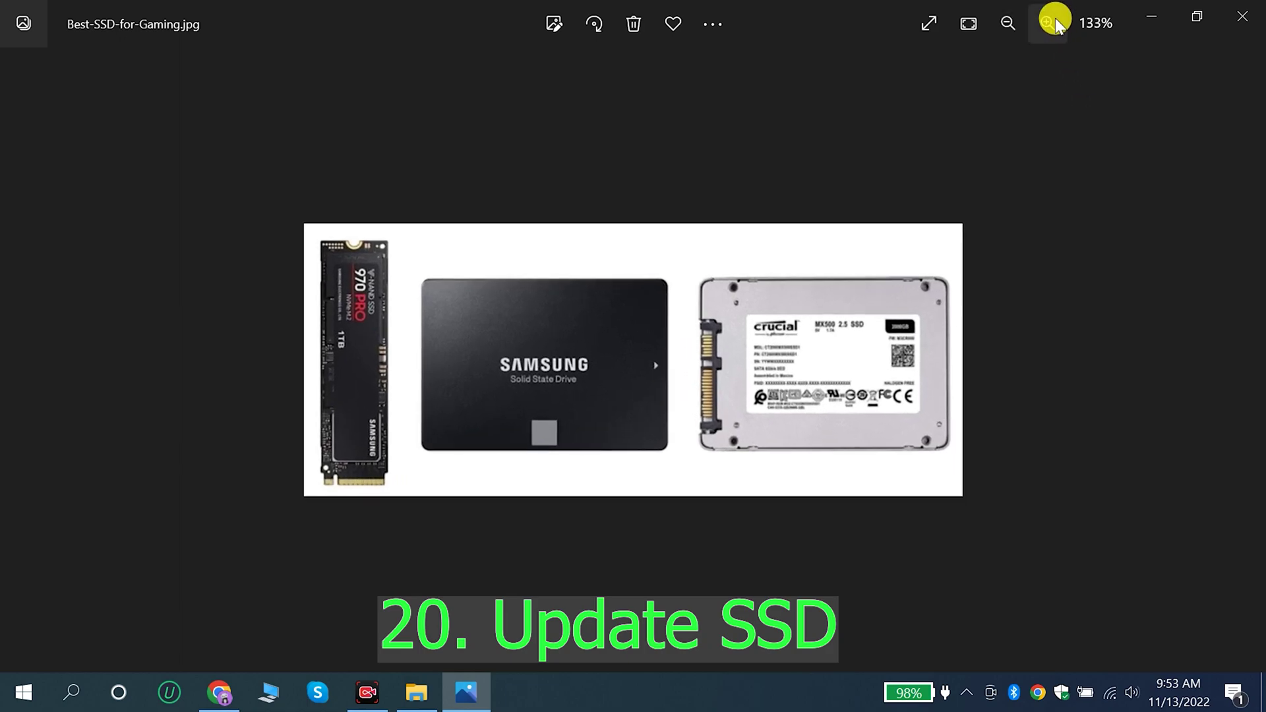
{"action": "left_click", "coordinate": [1056, 17]}
{"action": "left_click", "coordinate": [1056, 18]}
{"action": "left_click", "coordinate": [1055, 18]}
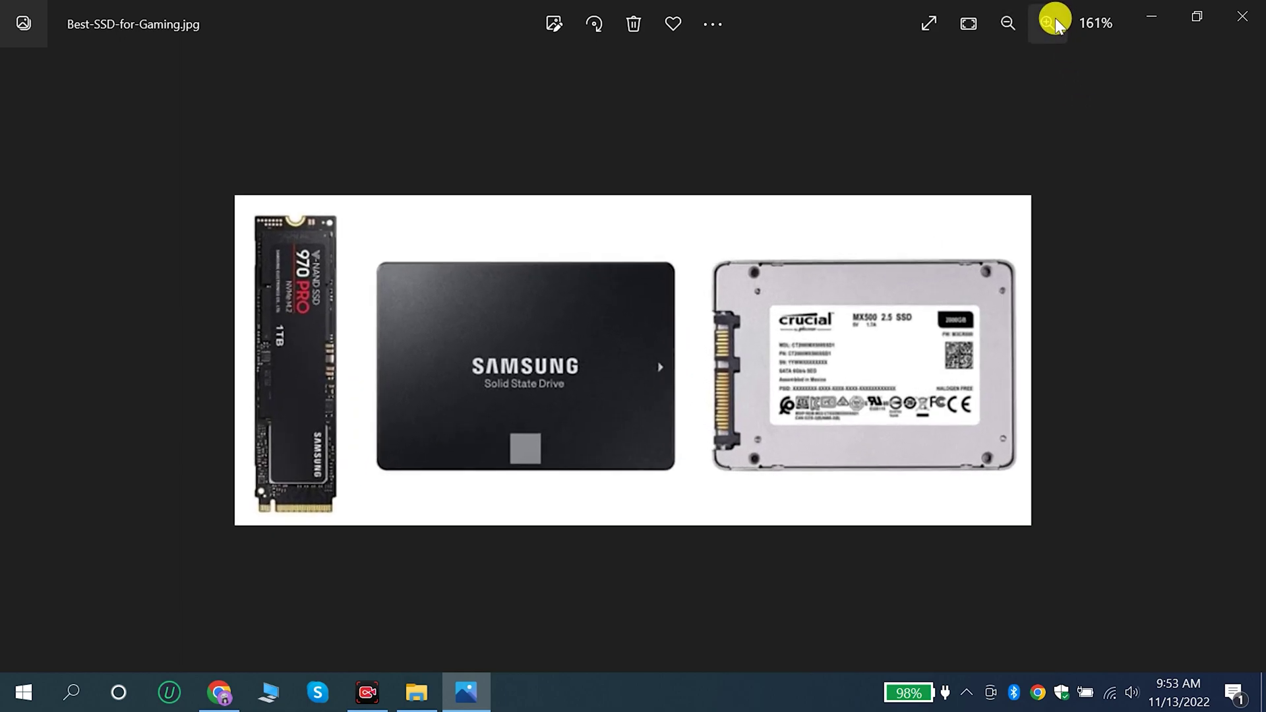
{"action": "left_click", "coordinate": [1056, 17]}
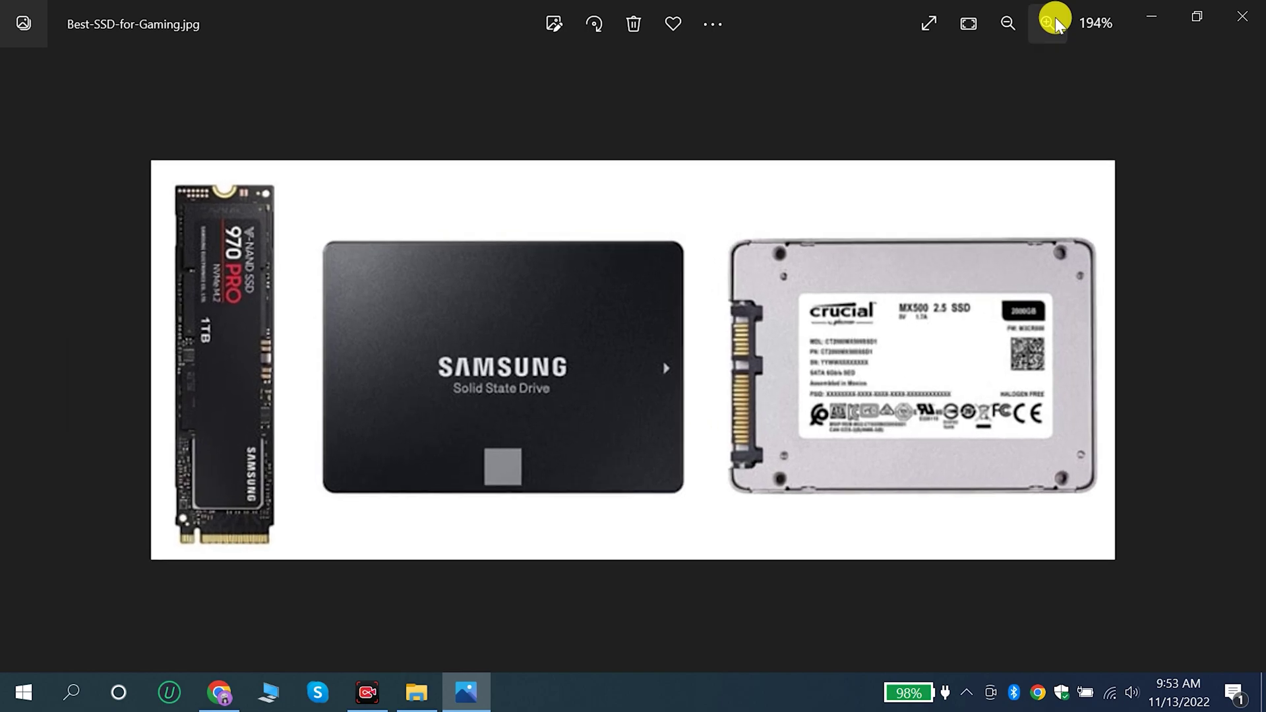
{"action": "left_click", "coordinate": [1055, 18]}
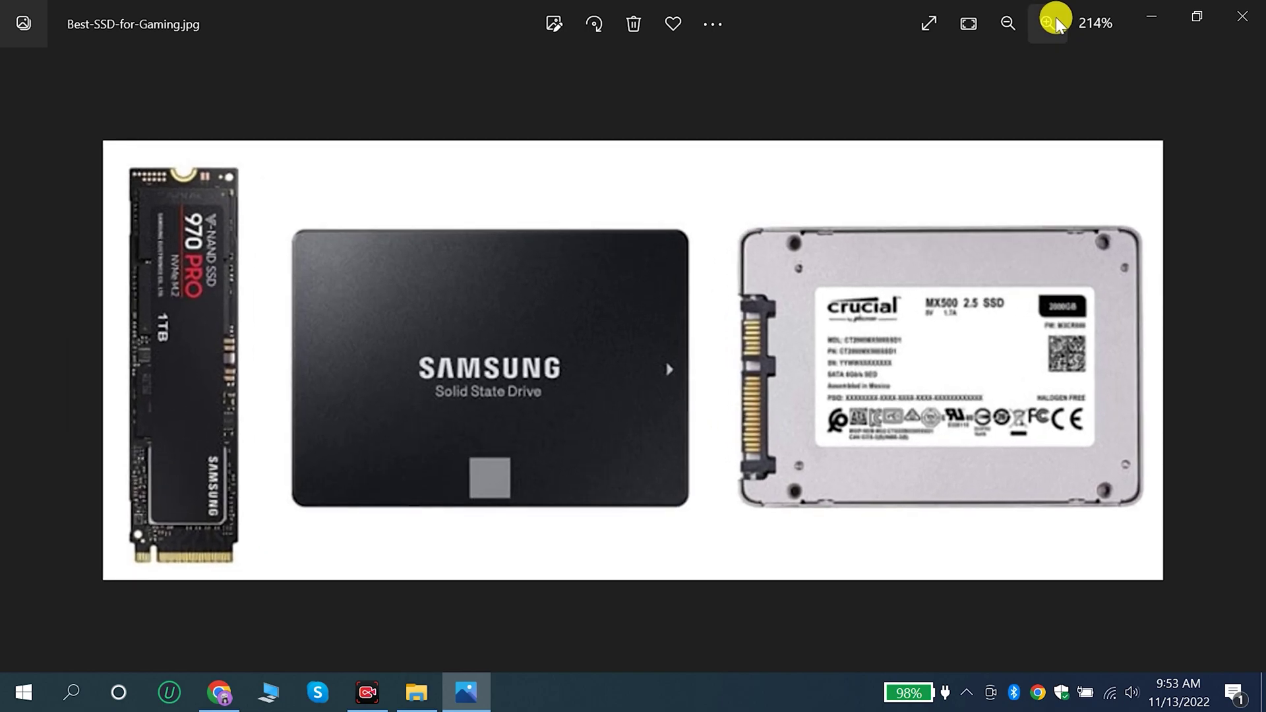